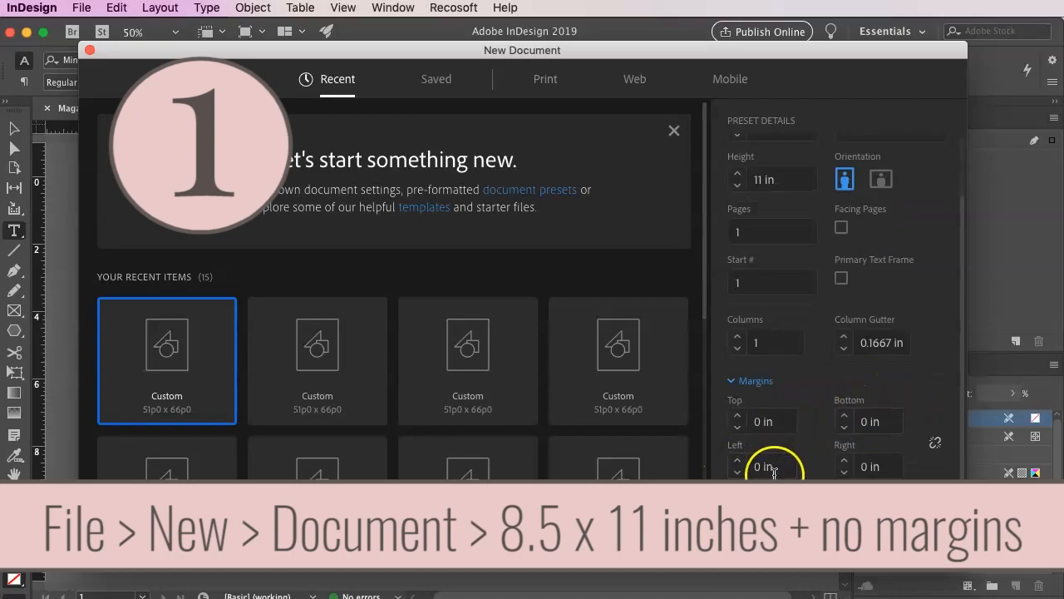
Step: Create the 8.5 x 11 in single-page document with 0 in margins and choose the Essentials workspace
left_click(906, 539)
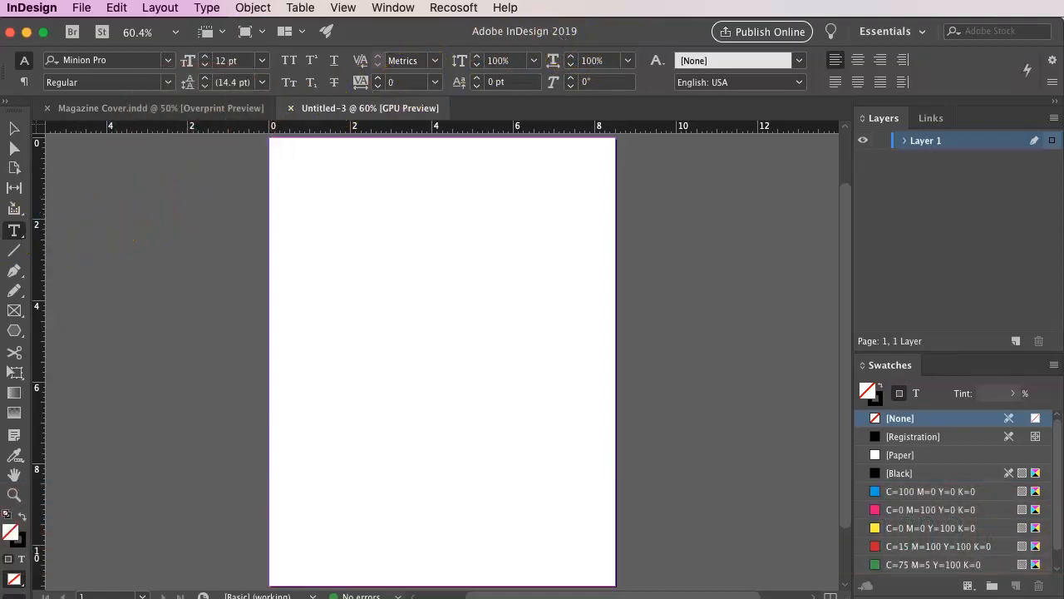
left_click(14, 232)
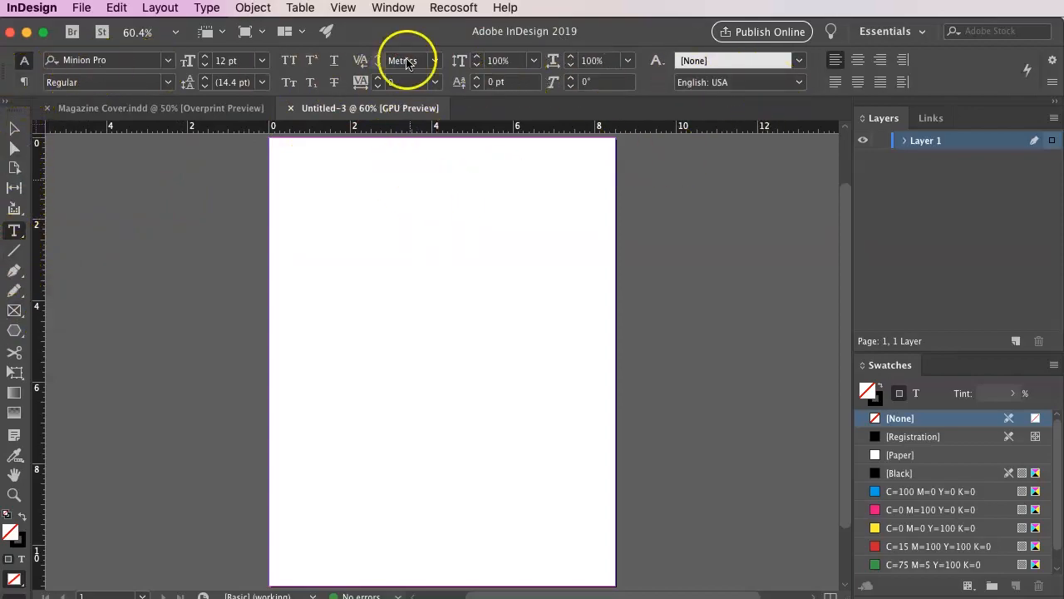
left_click(393, 11)
mouse_move(507, 42)
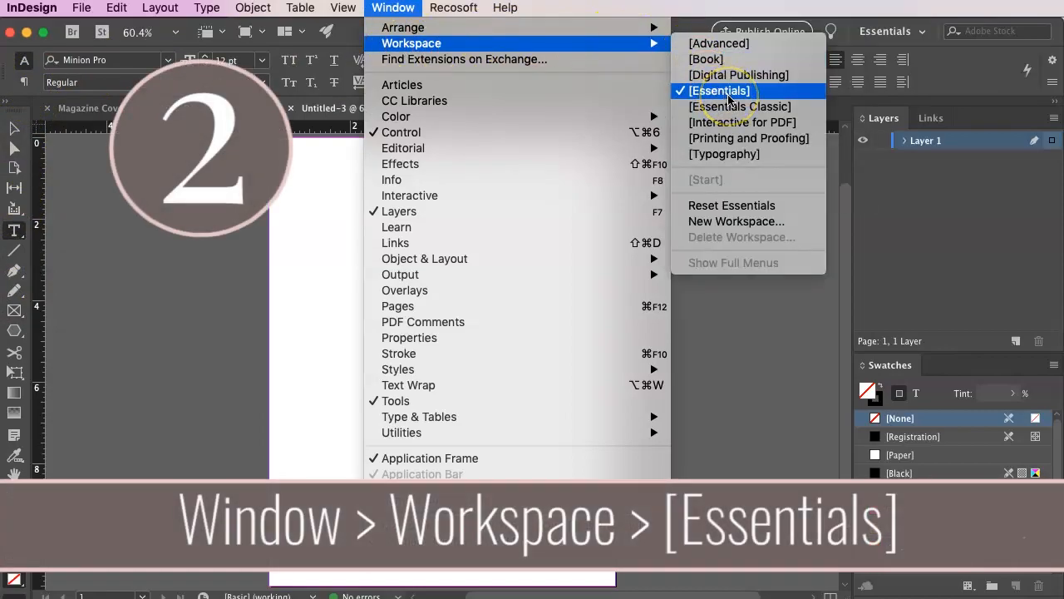
left_click(723, 93)
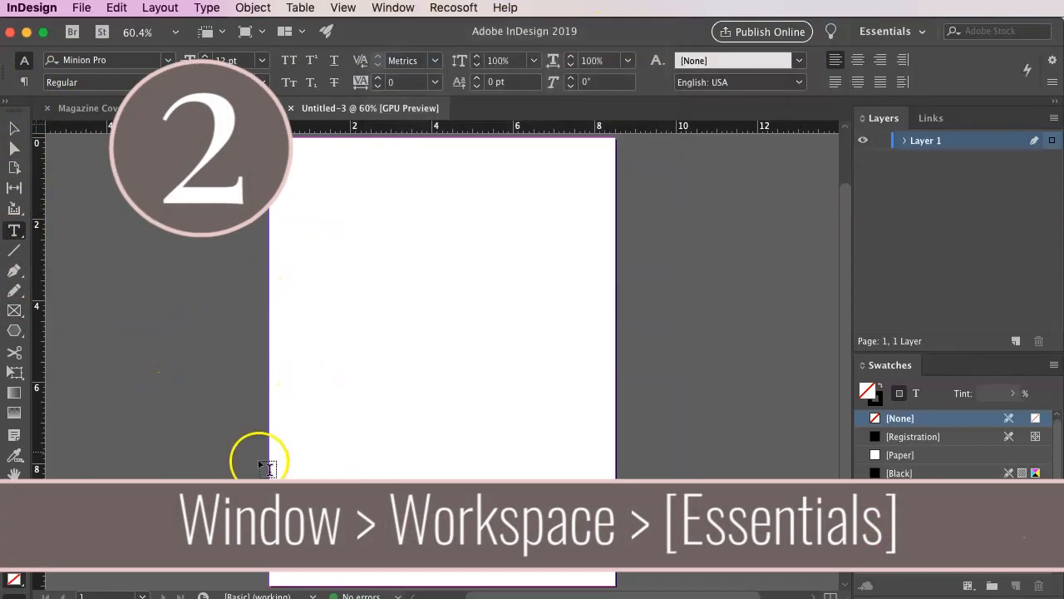
Step: Draw a text frame about 8.1 x 1.9 in across the top of the page and enter the title "pretty fabulous"
left_click(14, 234)
left_click_drag(278, 145, 607, 225)
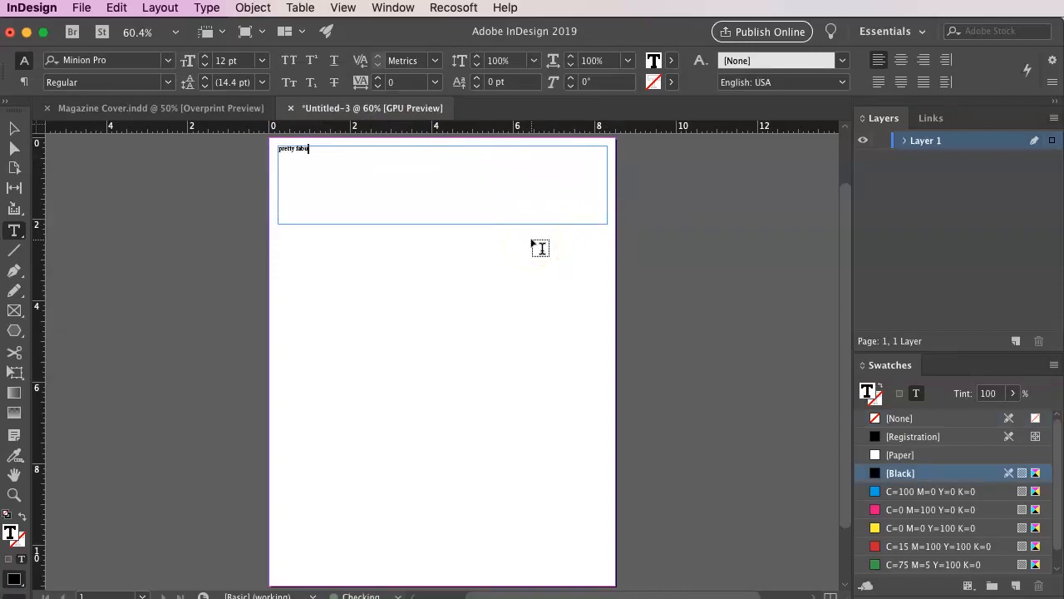
key("super+a")
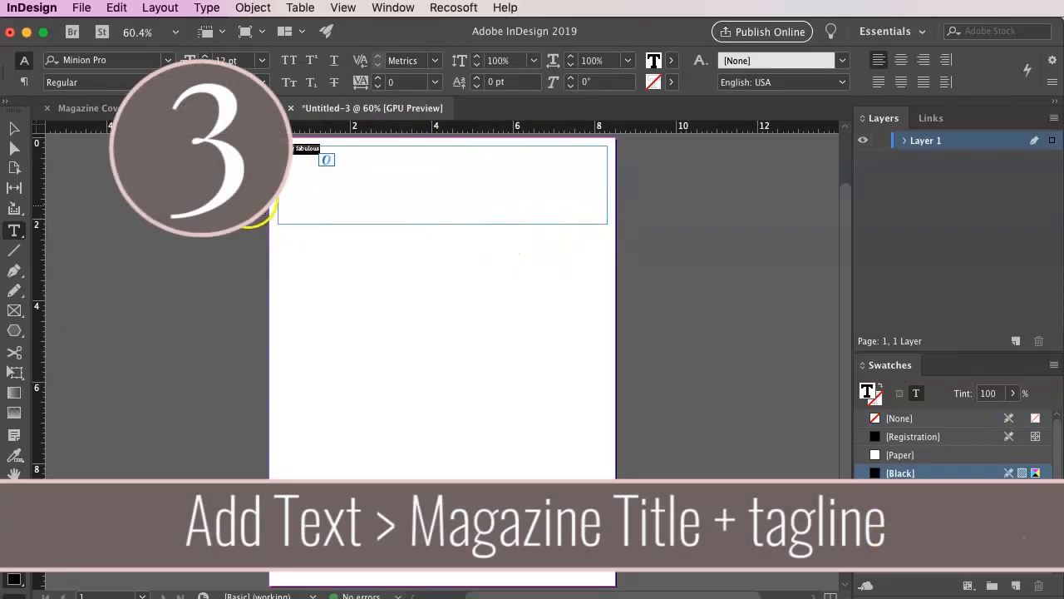
left_click(297, 185)
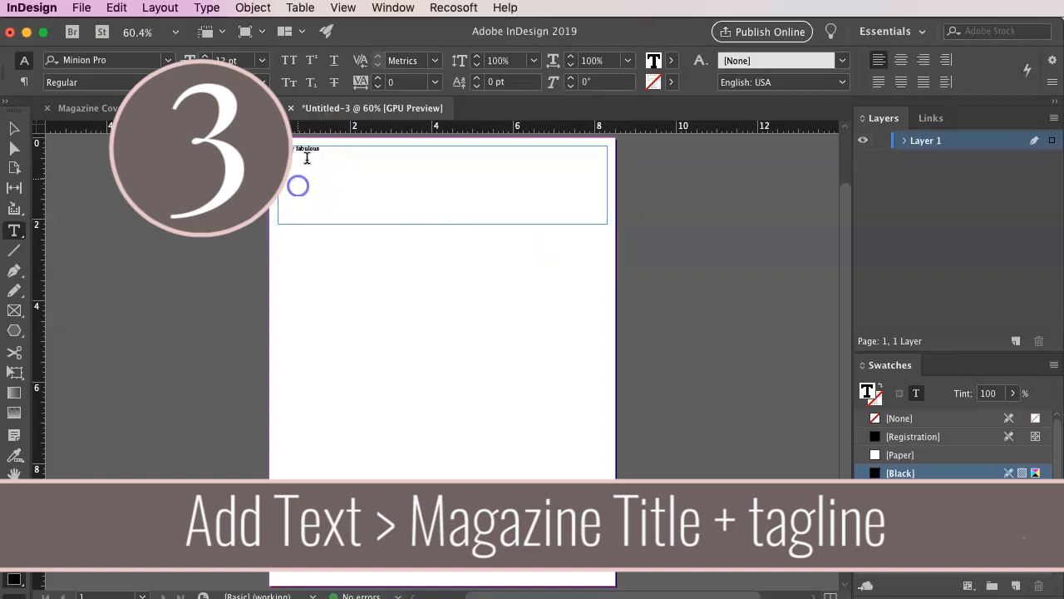
left_click(338, 152)
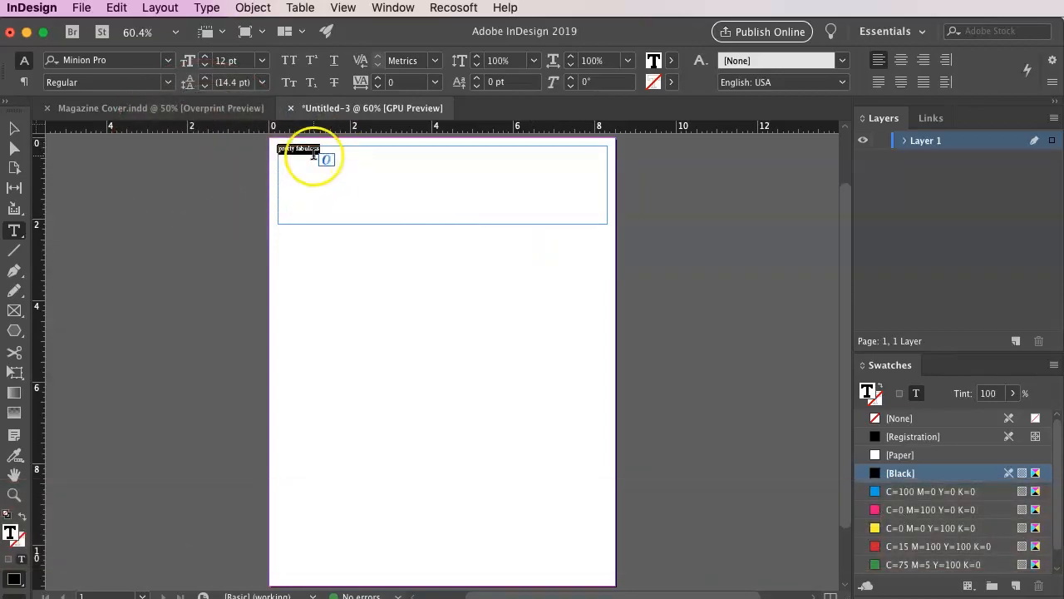
Step: Format the magazine title in Didot at 77 pt and center it in its frame
left_click(14, 127)
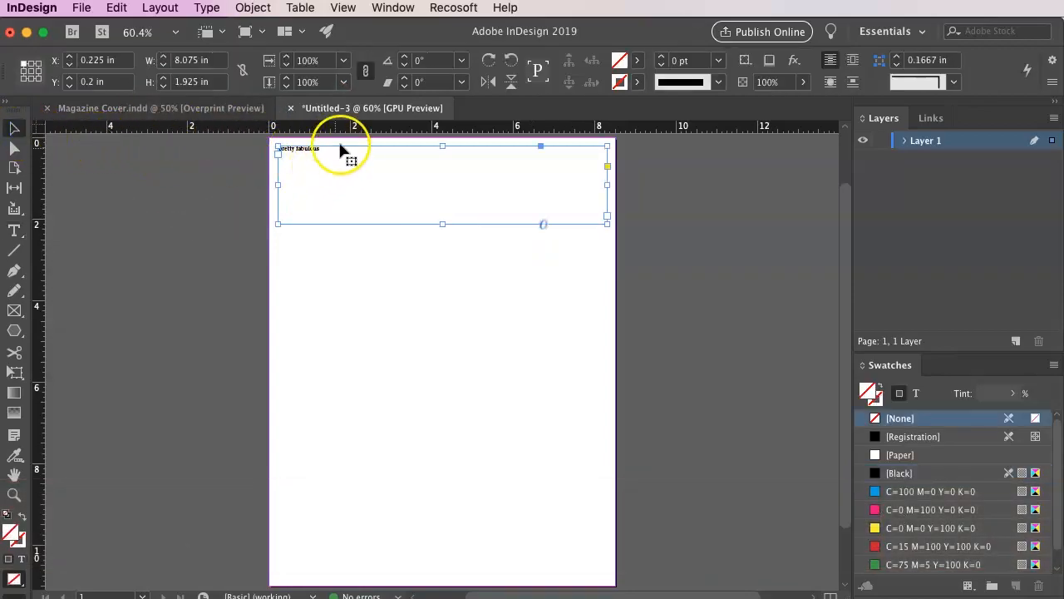
left_click(14, 230)
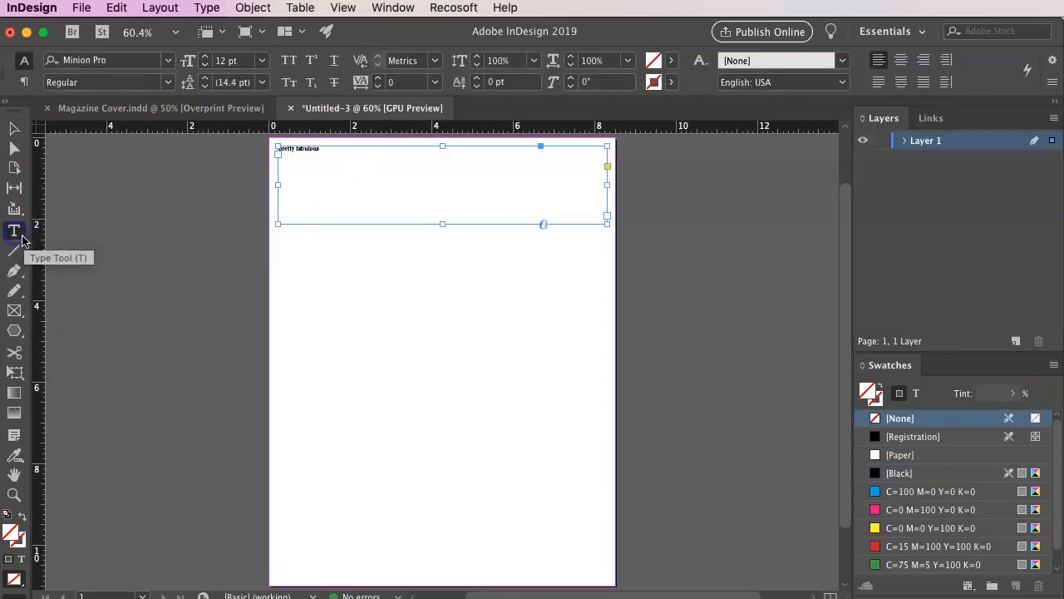
left_click(168, 60)
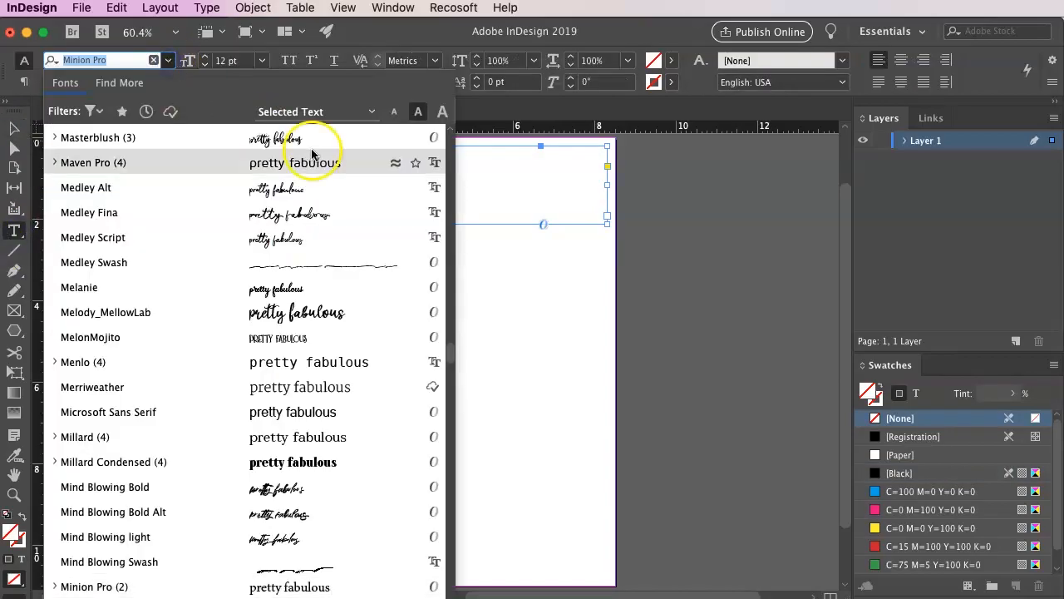
left_click_drag(450, 352, 461, 130)
left_click(159, 162)
left_click(236, 60)
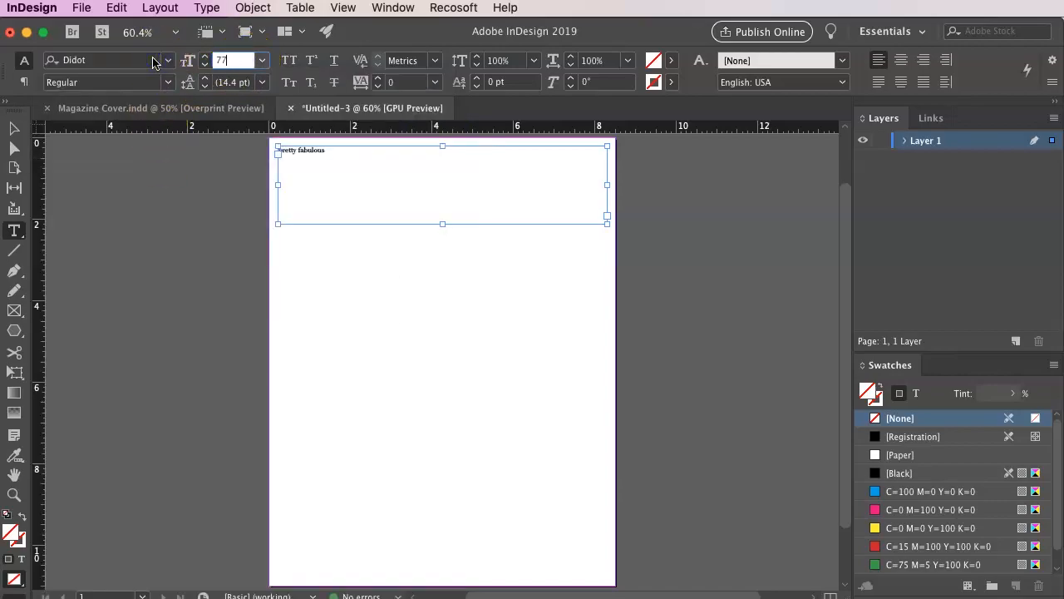
type("77")
key("Return")
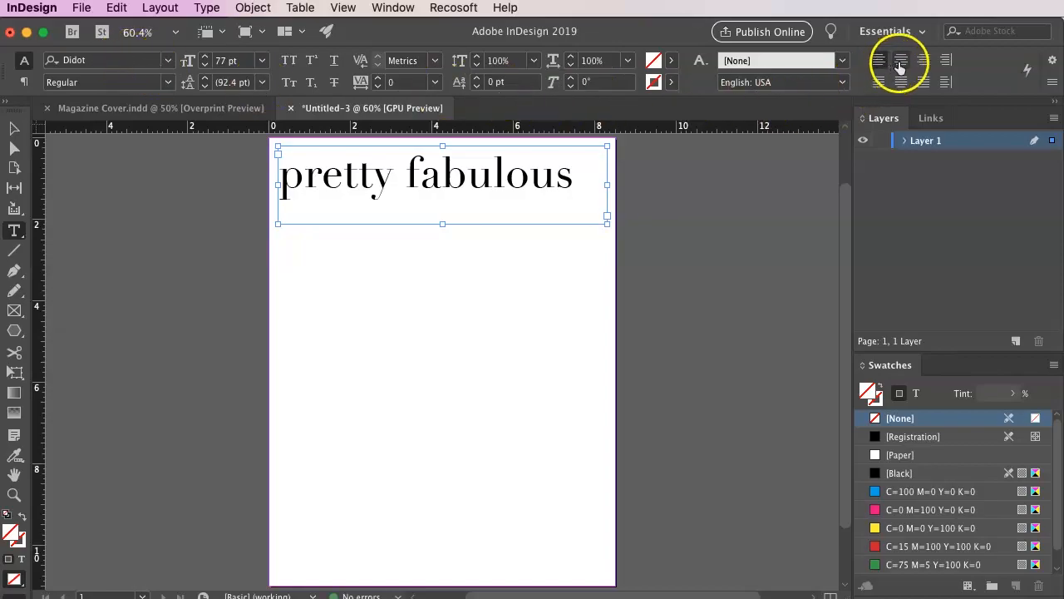
left_click(902, 66)
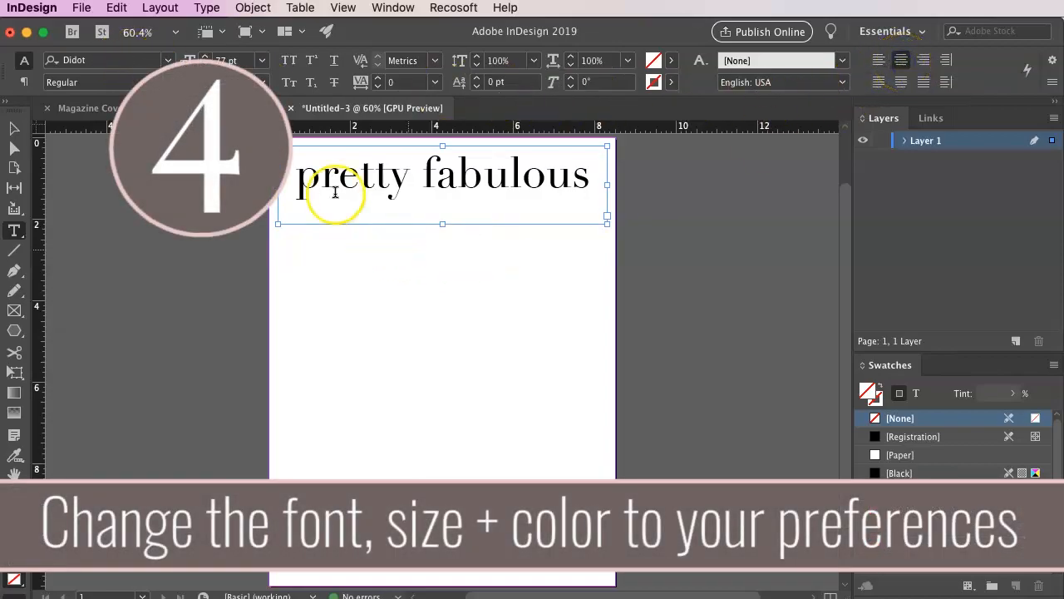
Step: Color the title text with the C=0 M=100 Y=0 K=0 swatch and turn on Overprint Preview
left_click(672, 62)
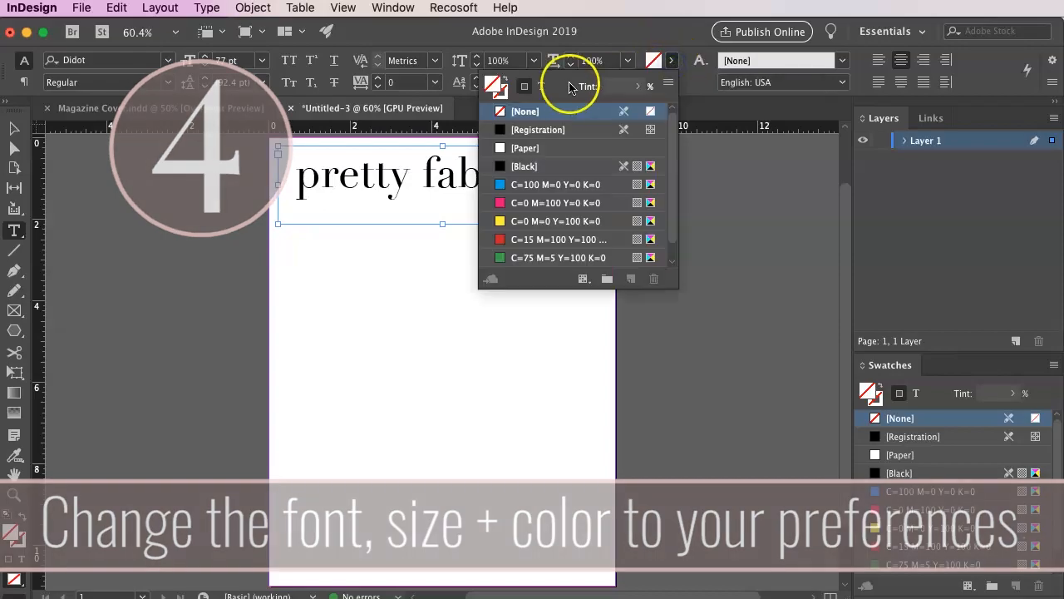
left_click(541, 88)
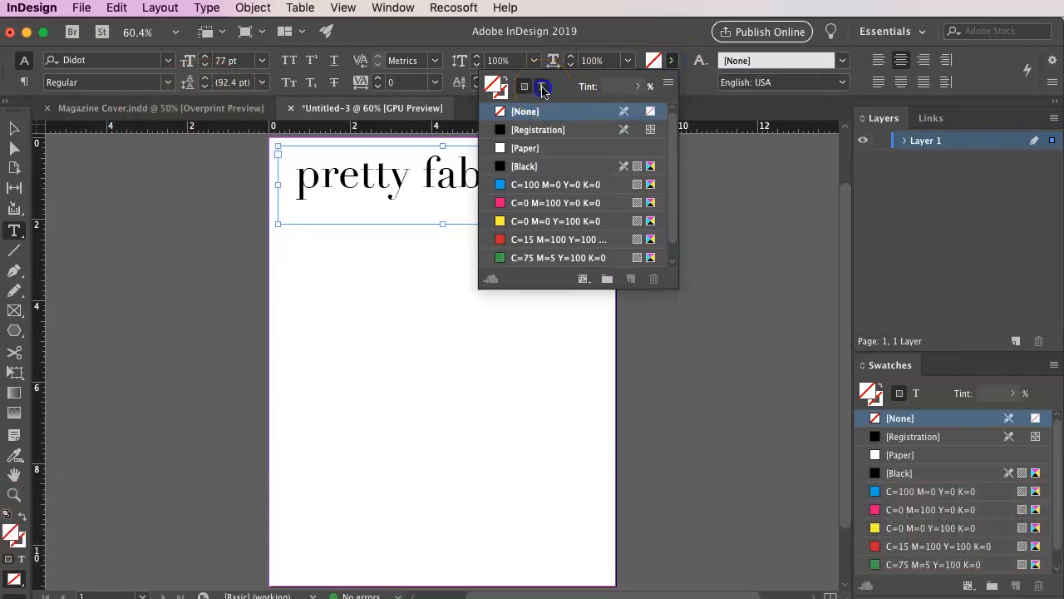
left_click(542, 207)
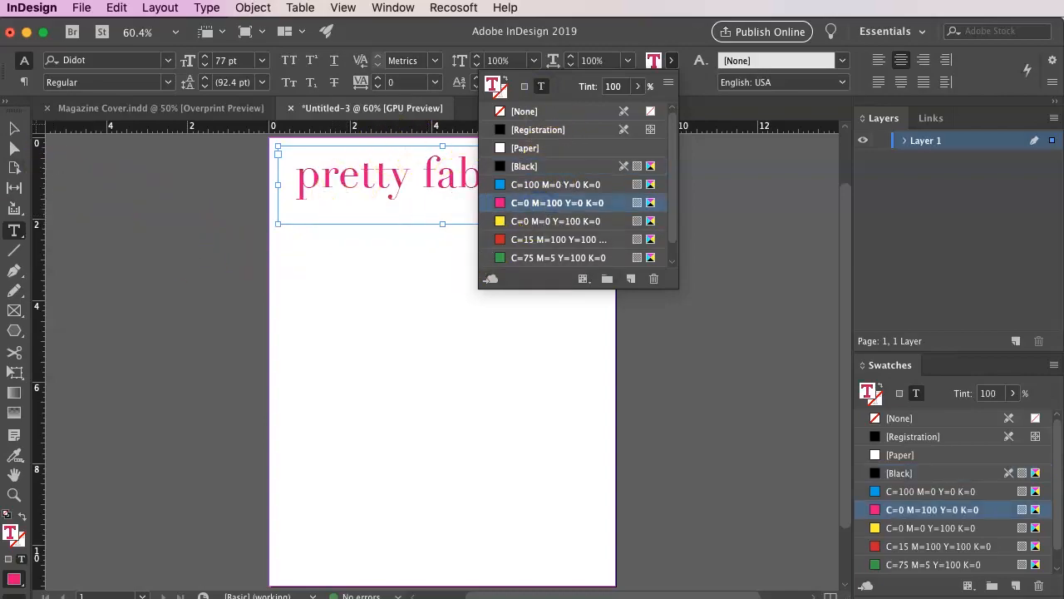
left_click(13, 129)
left_click(413, 318)
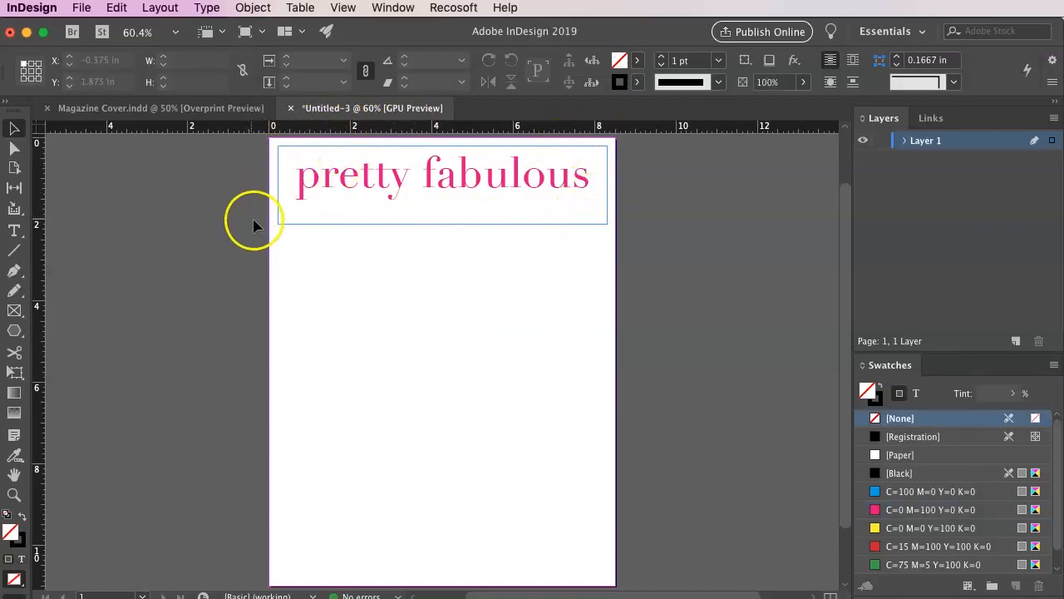
left_click(339, 8)
left_click(368, 42)
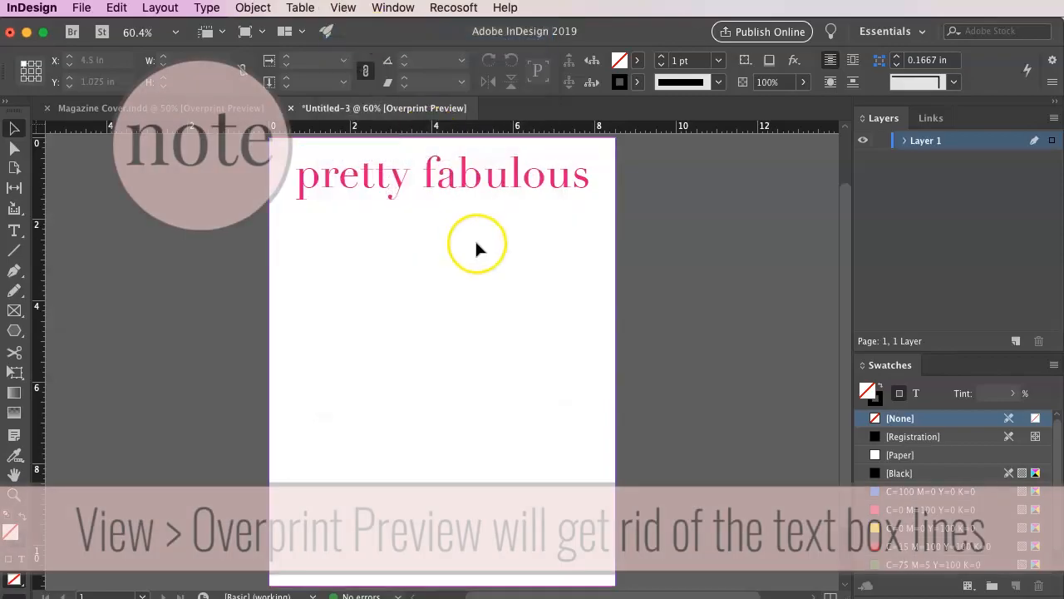
Step: Draw a text frame about 4.1 x 0.9 in below the title and enter the tagline "your Adobe InDesign BFF"
left_click(14, 231)
left_click_drag(430, 258, 593, 297)
left_click_drag(431, 259, 540, 339)
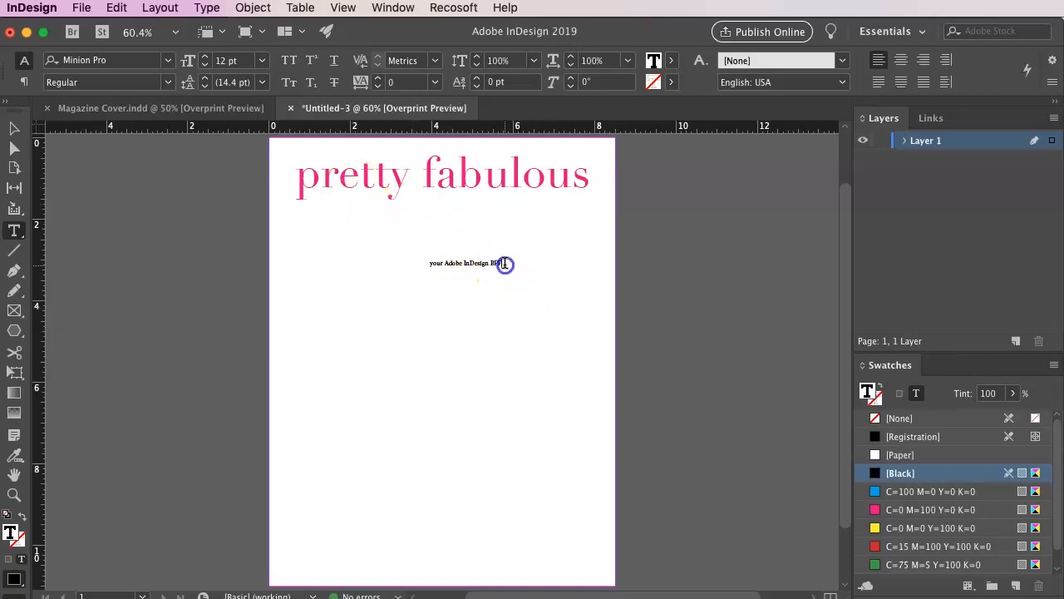
Step: Format the tagline in Neutraface Text at 20 pt
left_click_drag(502, 263, 391, 264)
left_click(14, 128)
left_click(526, 266)
left_click(14, 231)
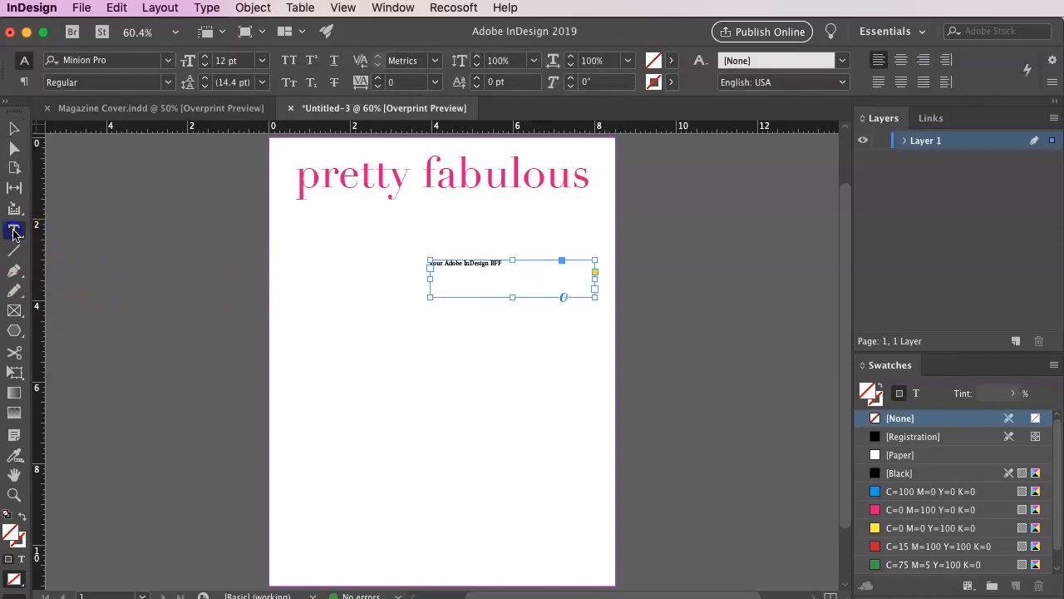
left_click(168, 60)
left_click_drag(450, 356, 454, 135)
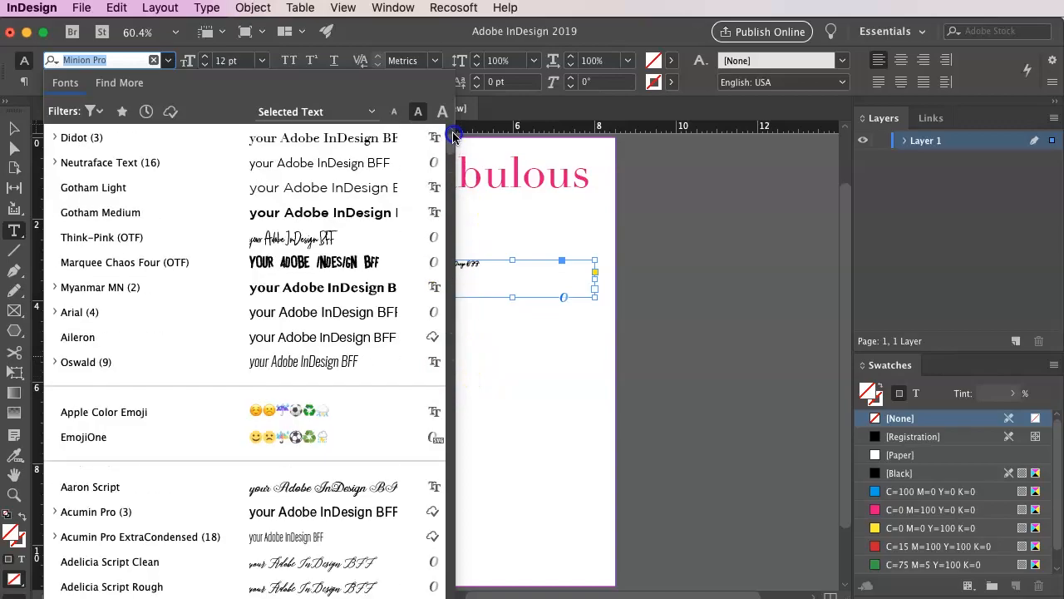
left_click(135, 162)
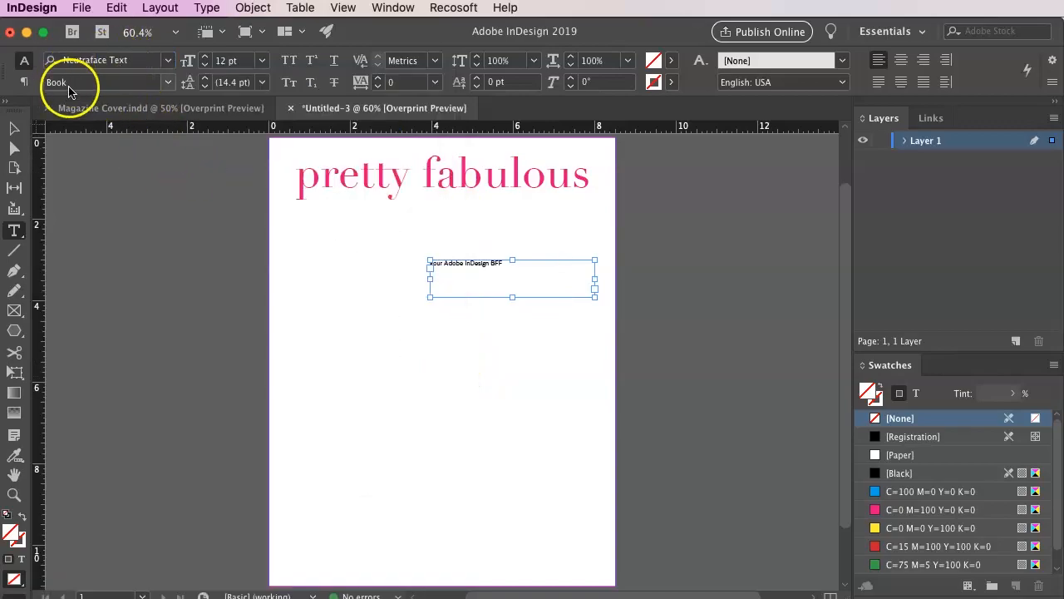
left_click(230, 59)
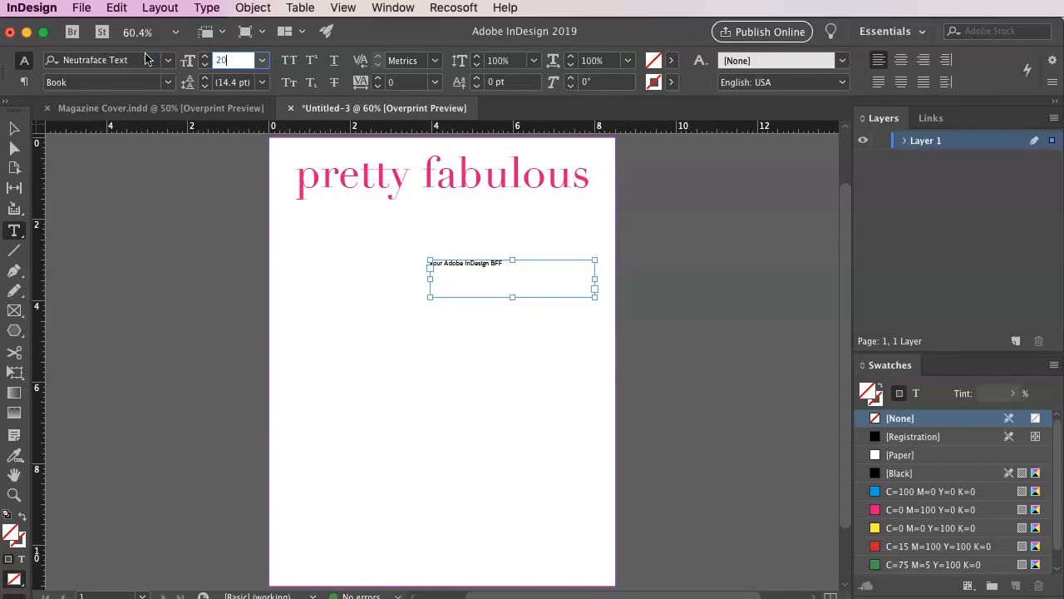
type("20")
Step: Color the tagline text with the C=0 M=100 Y=0 K=0 swatch
left_click(671, 59)
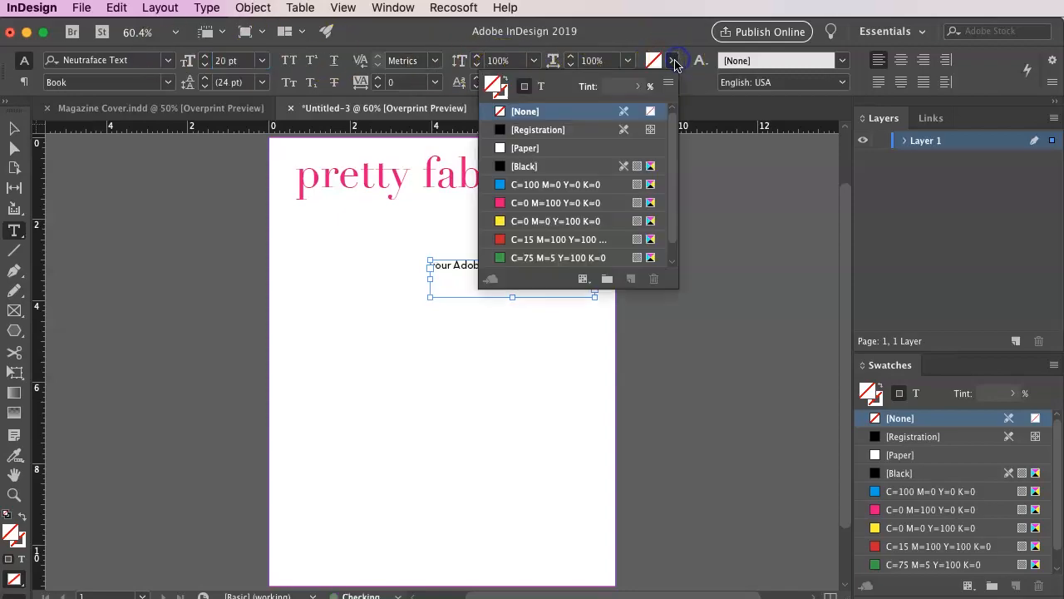
left_click(542, 87)
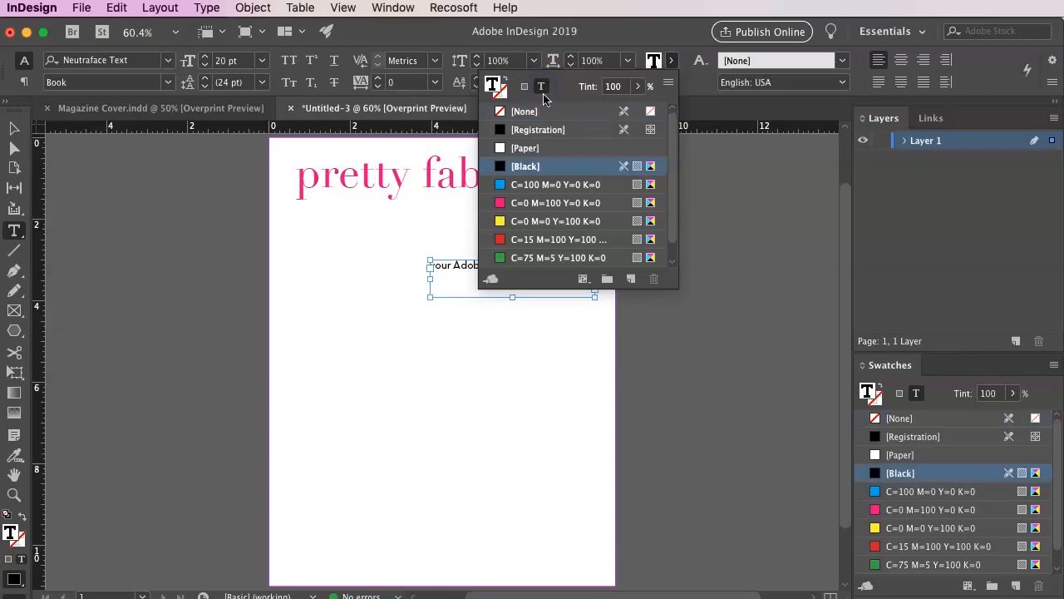
left_click(532, 203)
Step: Shorten the tagline frame to about 0.43 in high and position it directly under "fabulous", with its text ending below the title's last letter
left_click(15, 128)
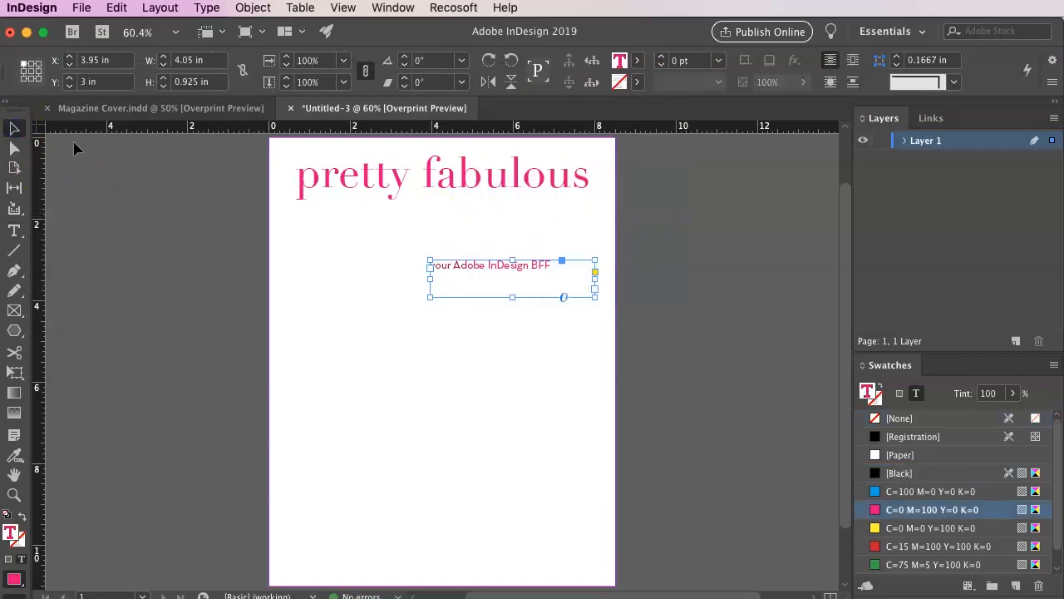
left_click_drag(511, 297, 553, 205)
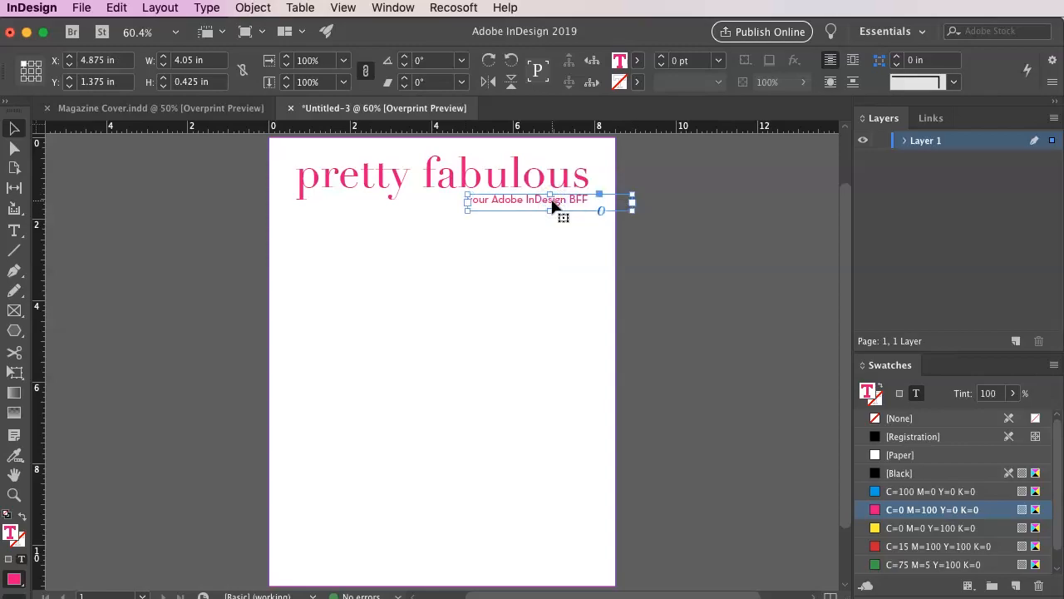
left_click(548, 203)
left_click(524, 276)
left_click(528, 205)
key("Up")
key("Up")
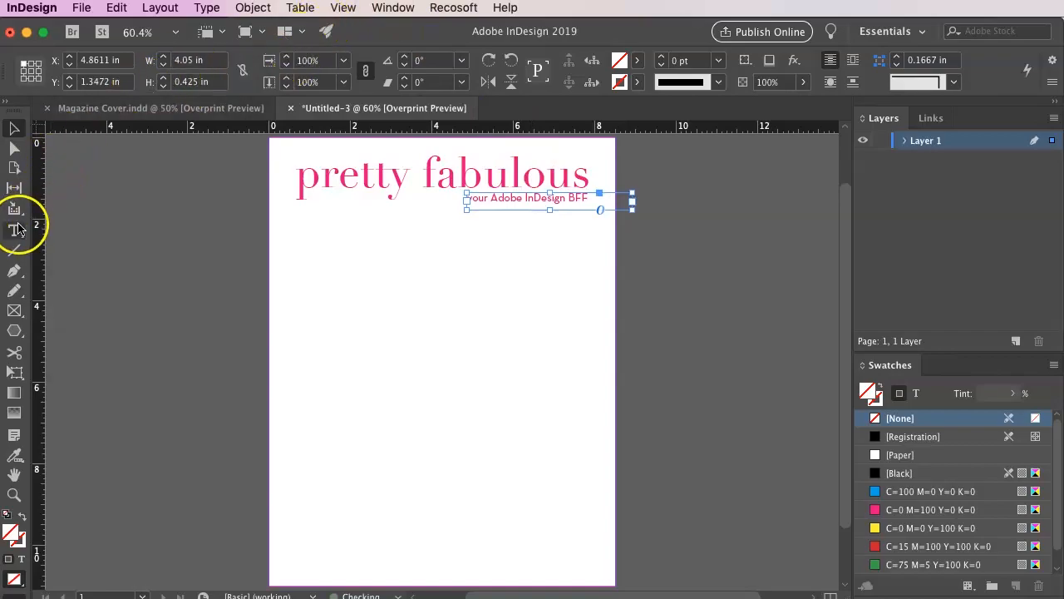
Step: Change the tagline's font style to a light weight of Neutraface Text and deselect the frame
left_click(19, 228)
left_click(168, 81)
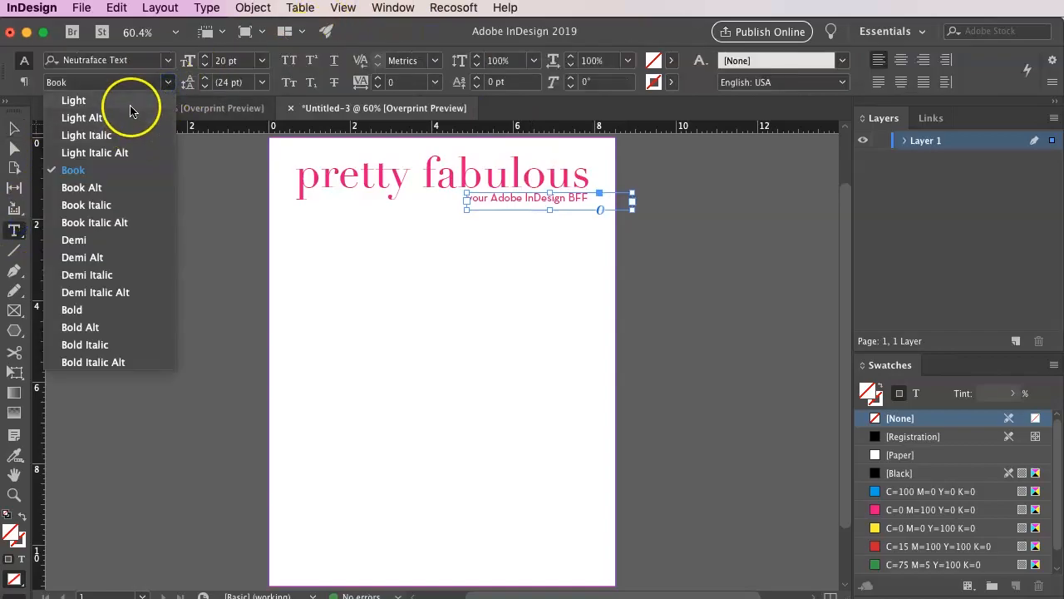
left_click(130, 112)
left_click(14, 127)
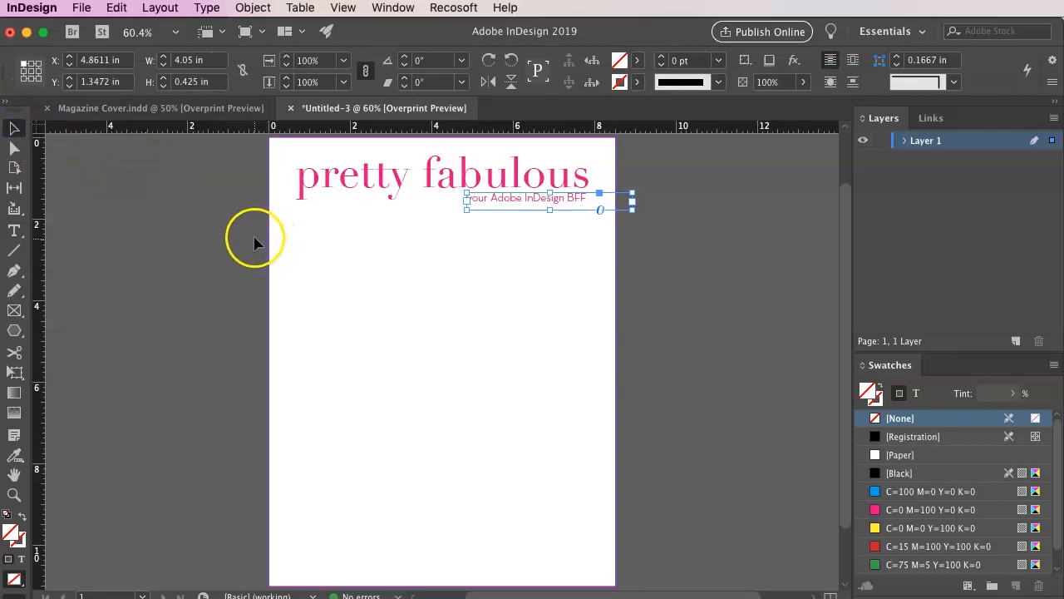
left_click(724, 250)
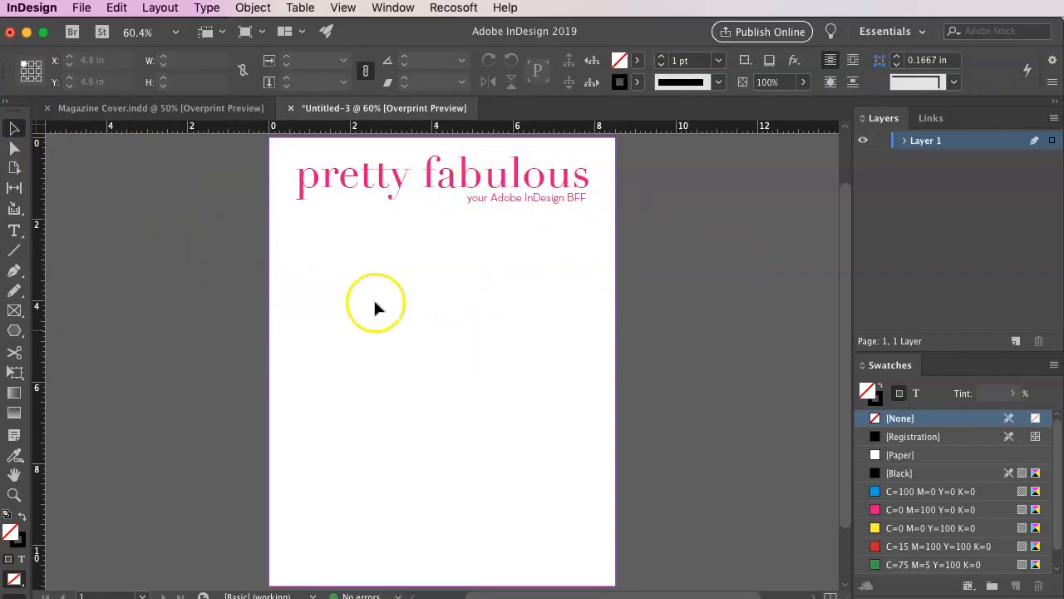
left_click(81, 8)
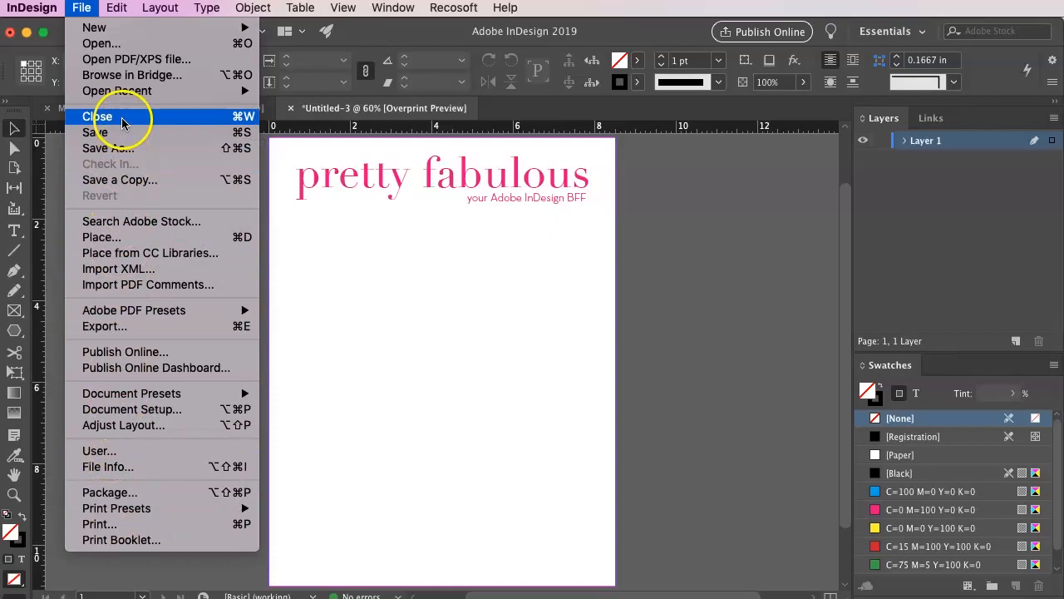
left_click(117, 237)
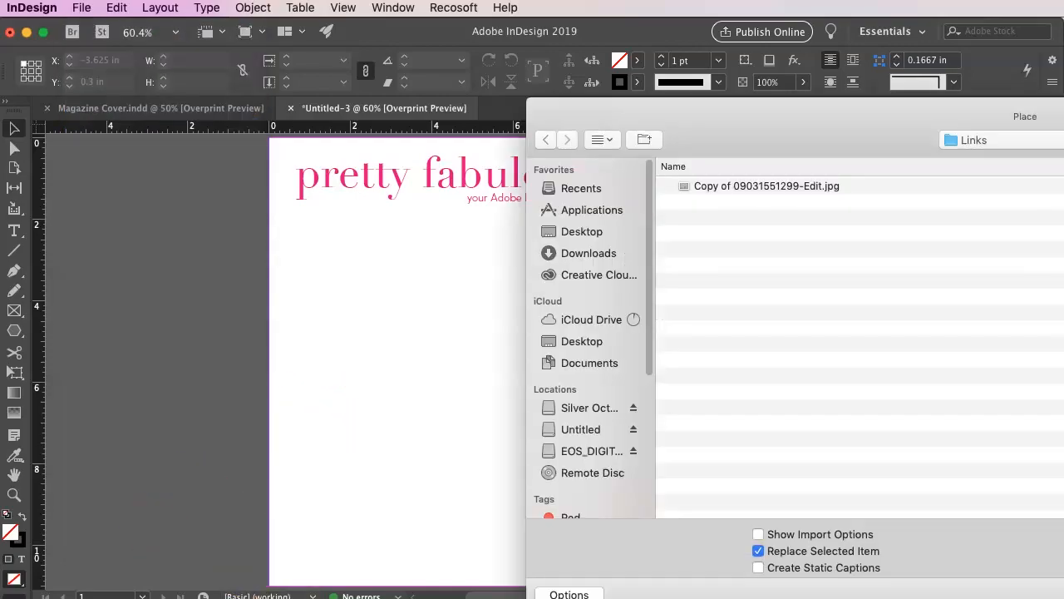
left_click(744, 186)
left_click_drag(874, 121, 453, 83)
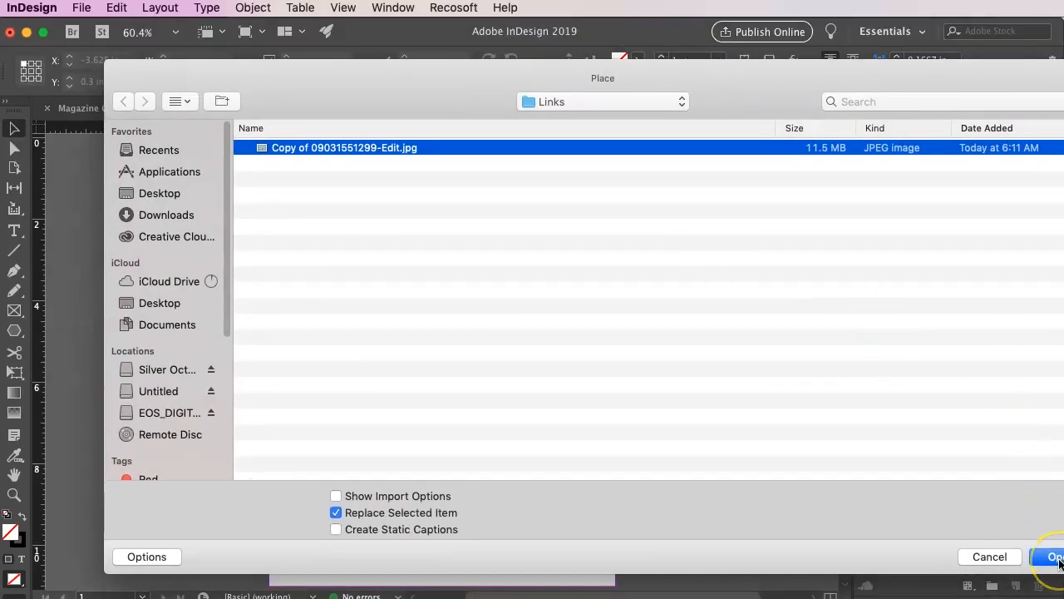
key("Return")
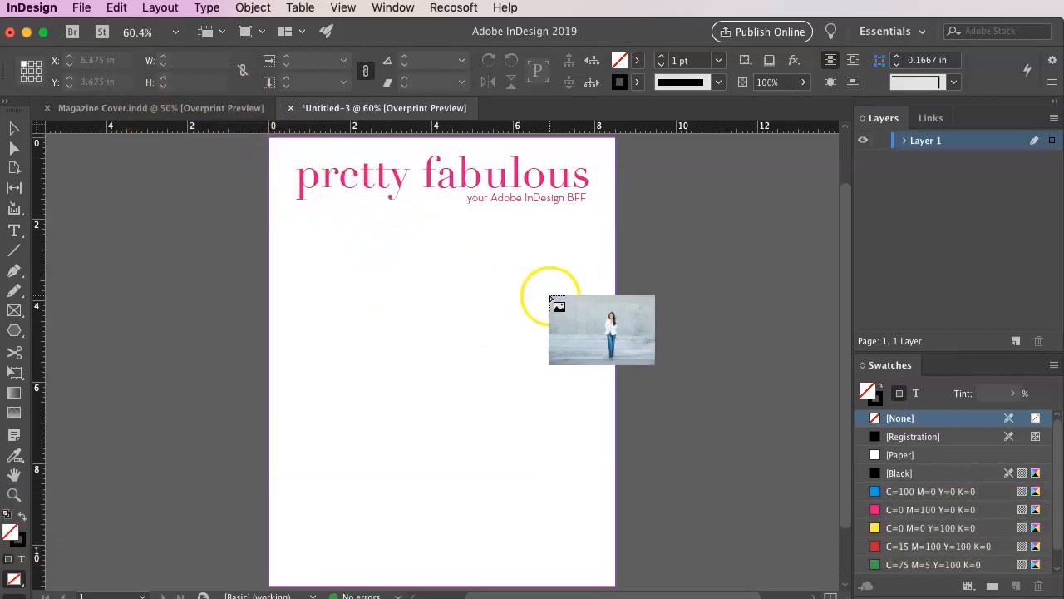
left_click_drag(270, 140, 618, 586)
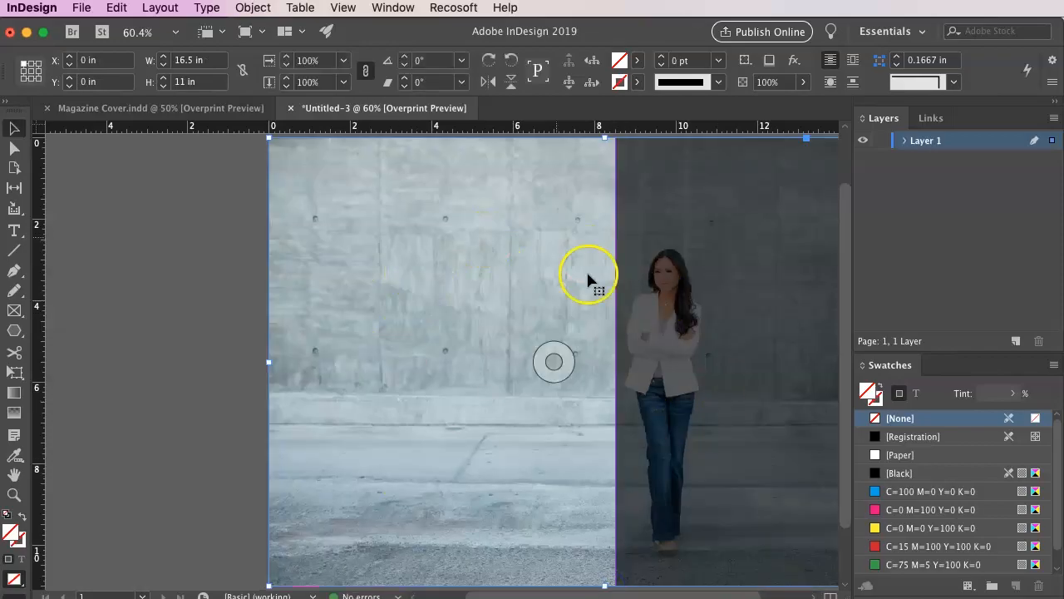
Step: Shift the photo content inside its frame to a horizontal offset of -5.65 in so the woman sits on the page
key("super+minus")
key("super+minus")
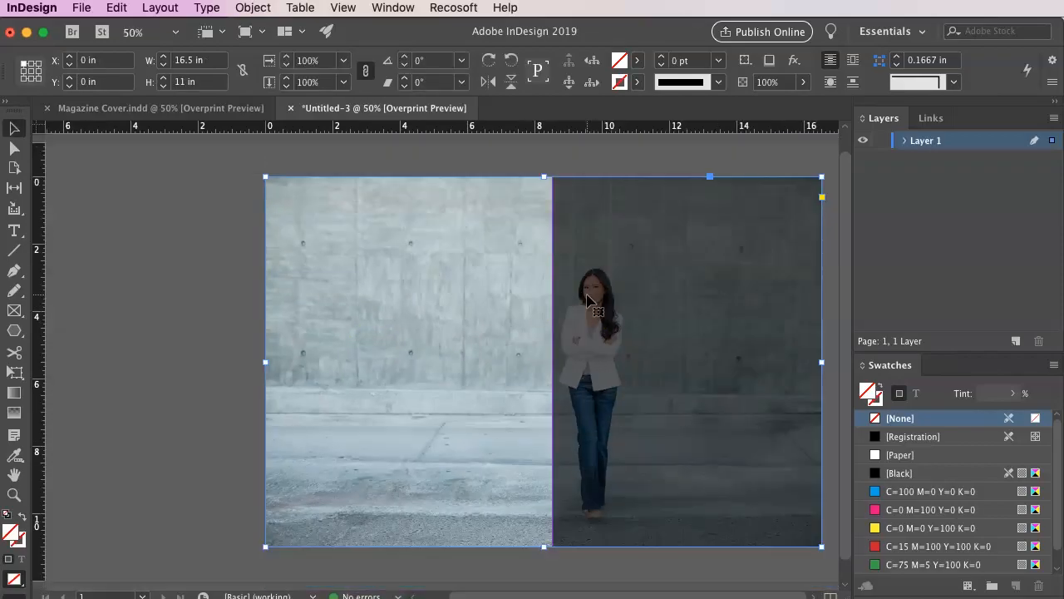
key("super+minus")
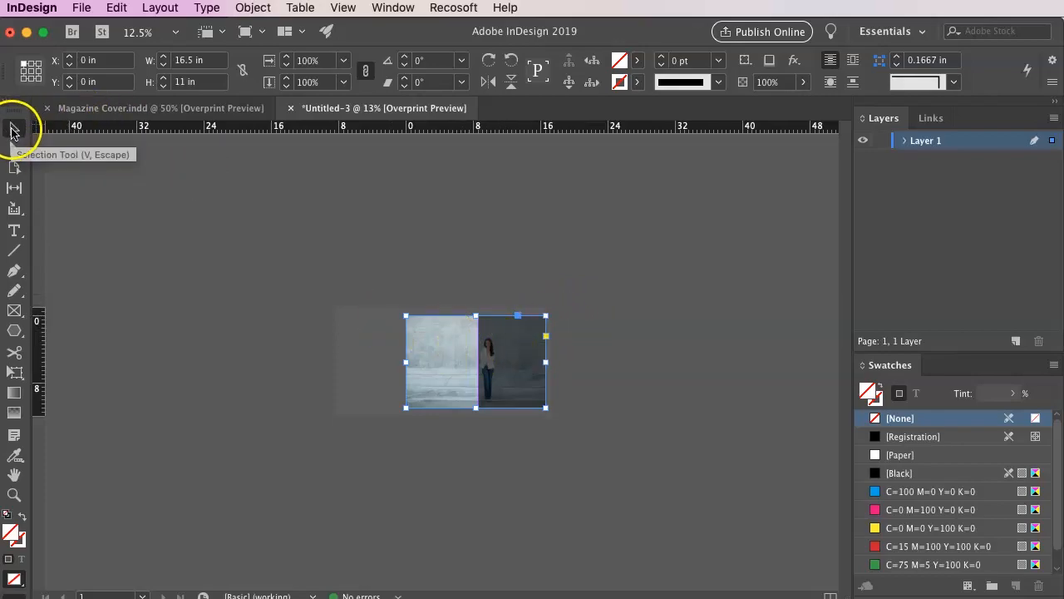
left_click(14, 150)
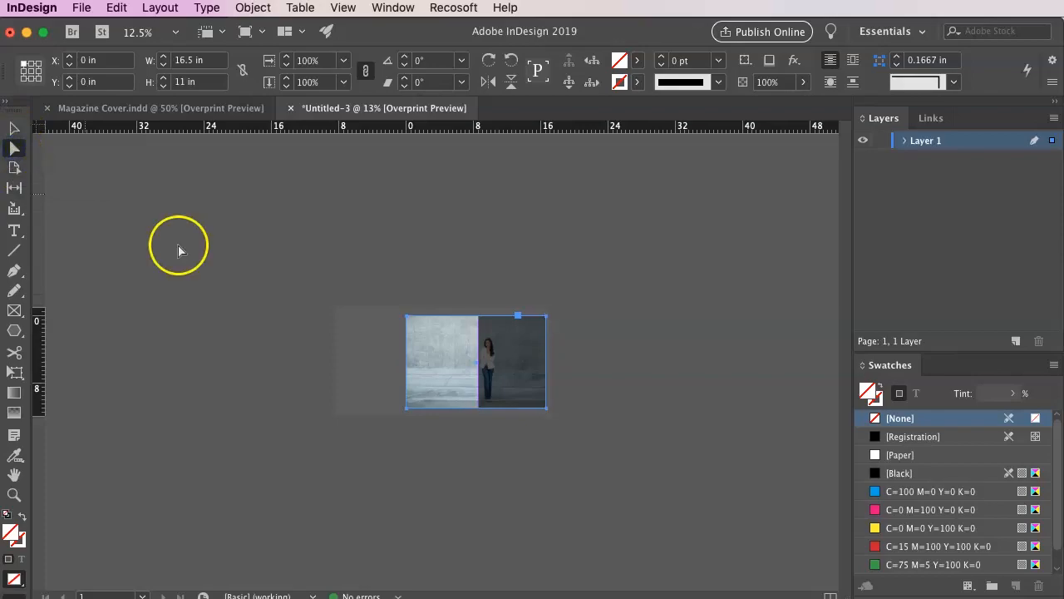
left_click(495, 366)
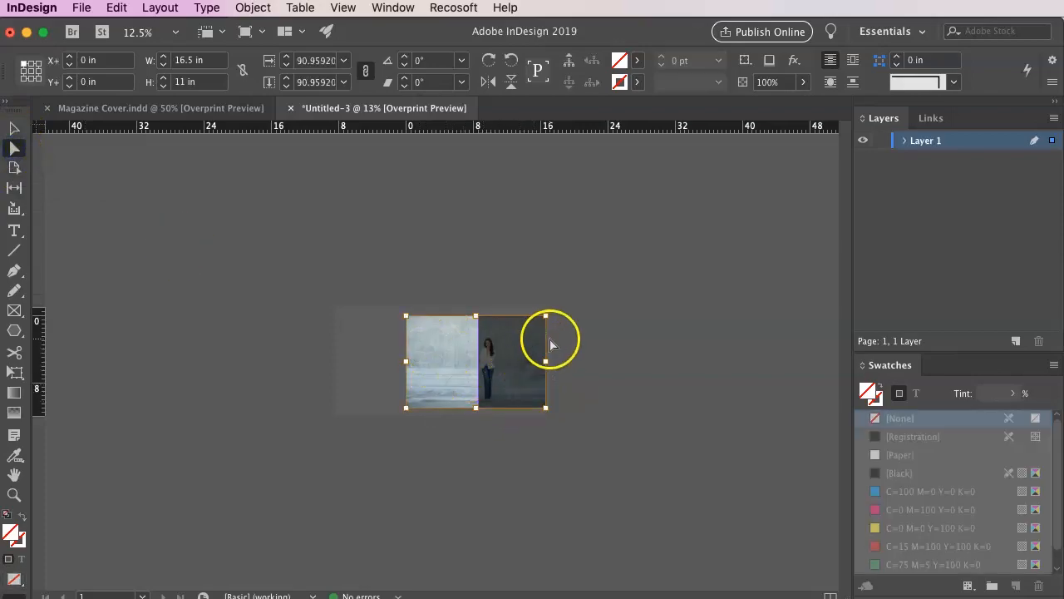
left_click_drag(517, 346, 469, 351)
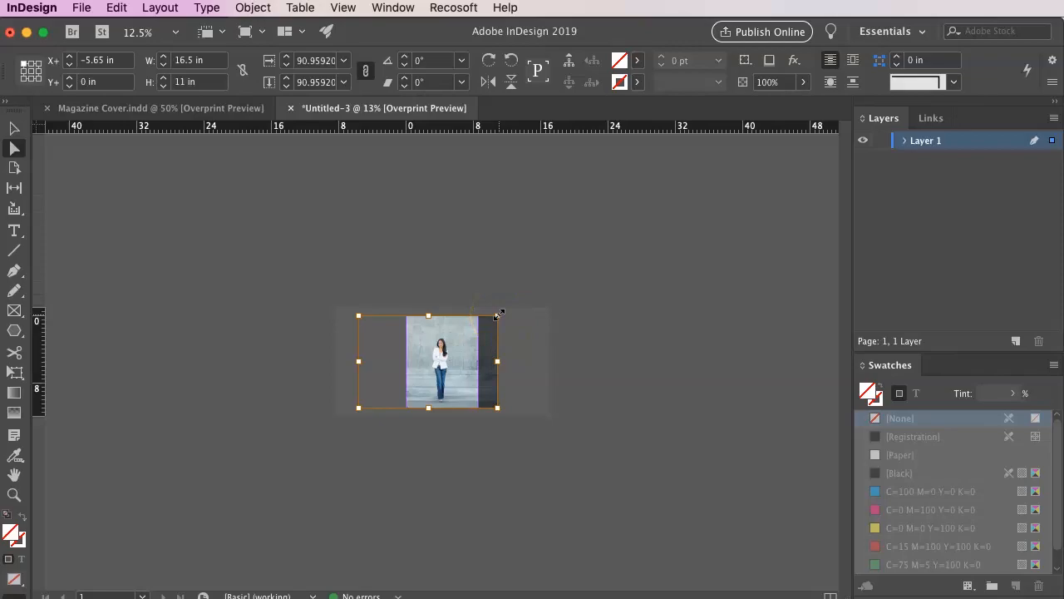
Step: Enlarge the photo content inside its frame to about 118% (21.45 x 14.3 in), keeping the woman on the page
left_click_drag(498, 314, 660, 160)
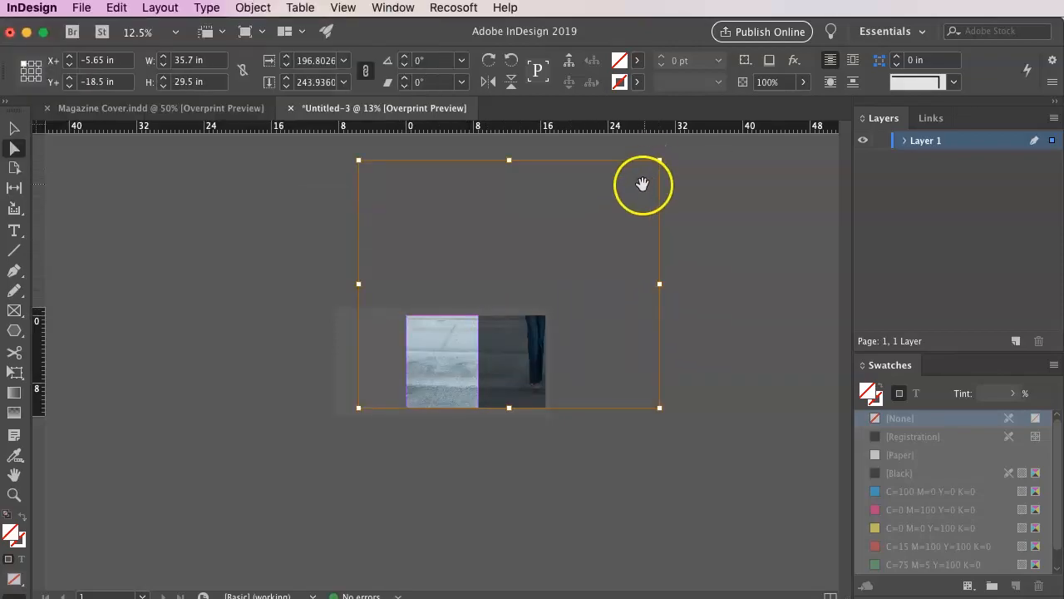
left_click_drag(660, 160, 502, 306)
key("super+equal")
key("super+equal")
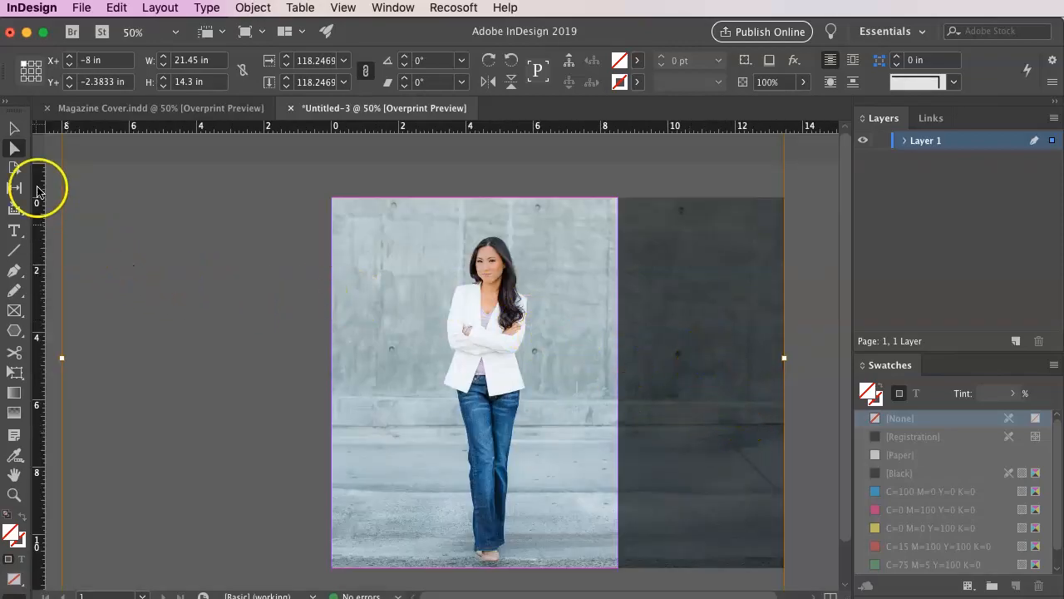
Step: Crop the photo frame to the 8.5 in page width by pulling in its right edge
left_click(14, 128)
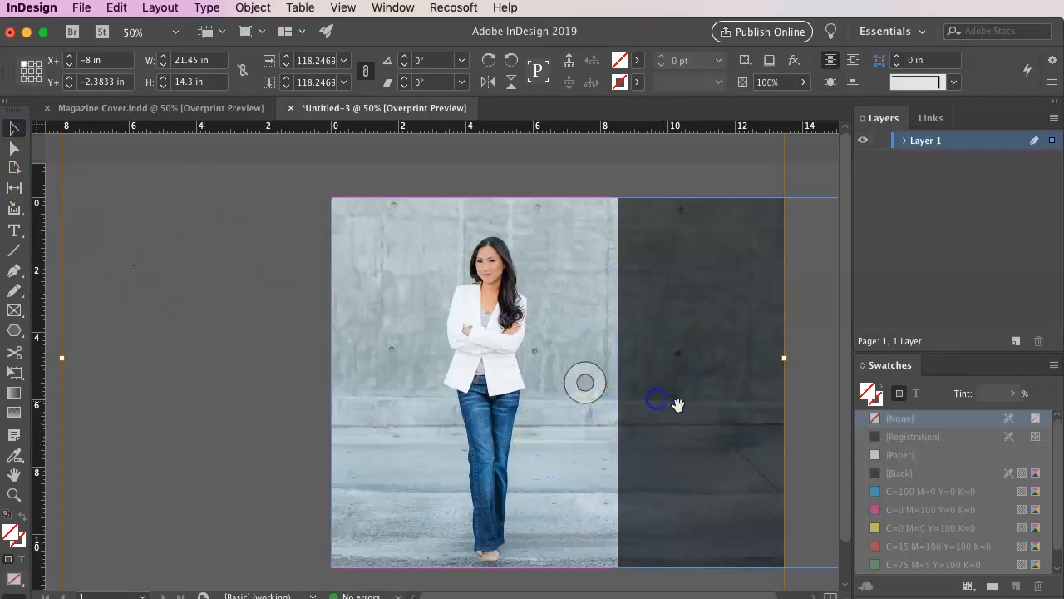
left_click(805, 433)
key("super+minus")
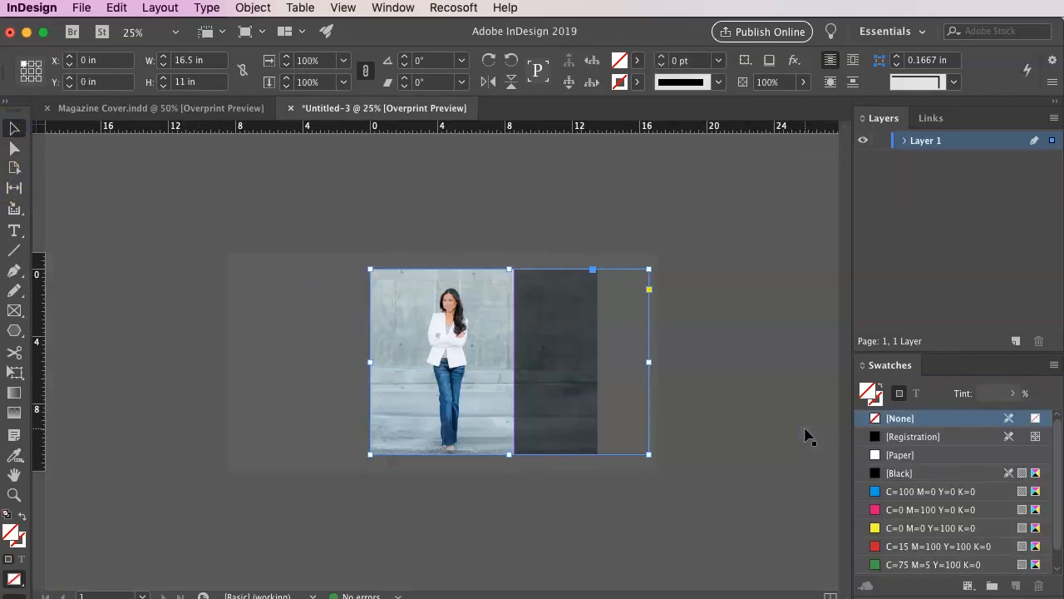
left_click_drag(648, 362, 515, 359)
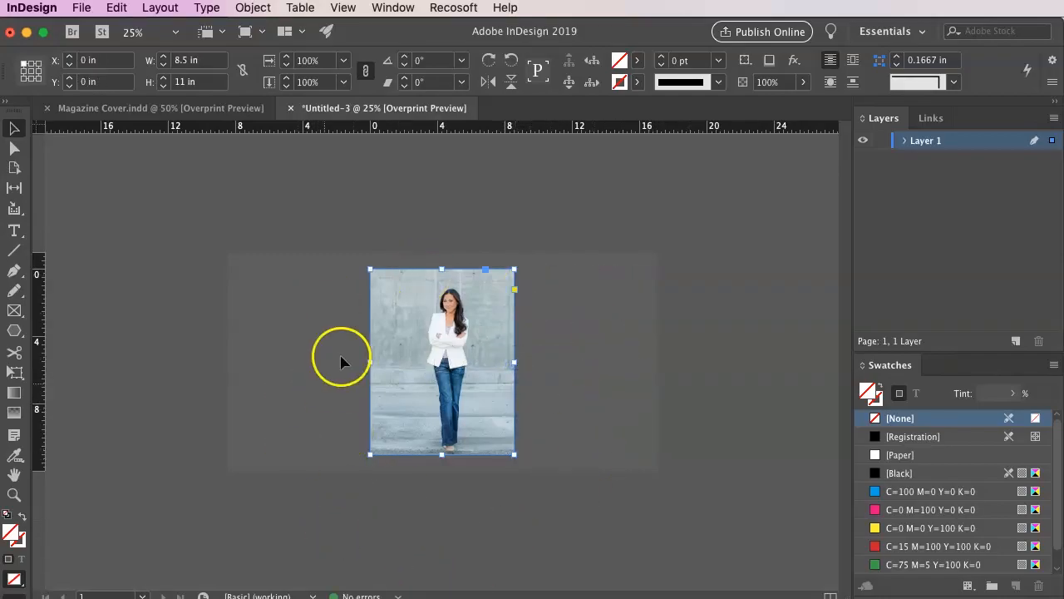
Step: Shift the photo content slightly left inside its frame to center the woman on the page
left_click(464, 351)
left_click_drag(445, 358, 442, 359)
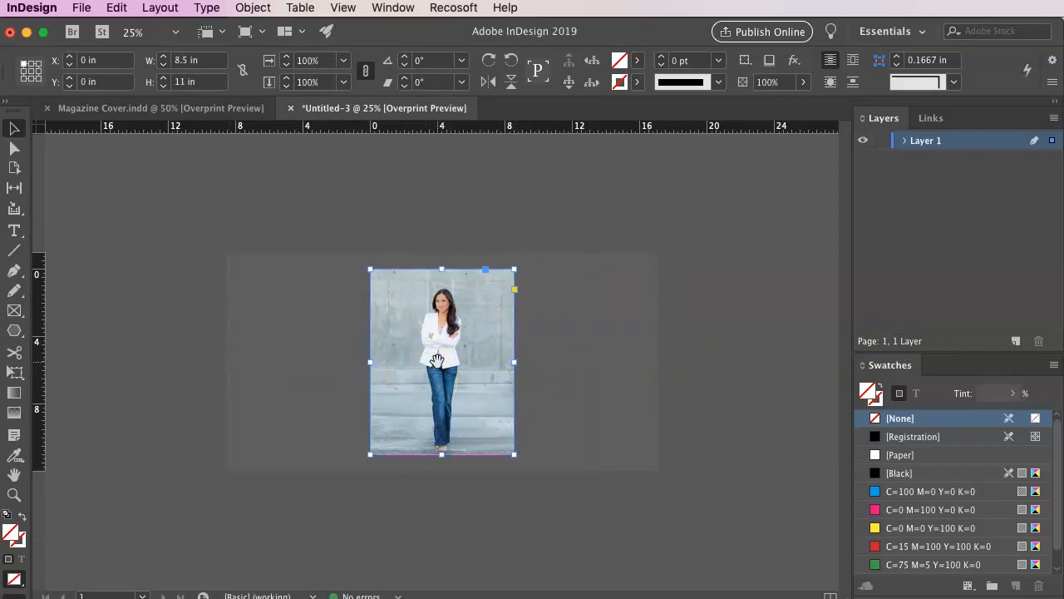
left_click(14, 148)
left_click(14, 128)
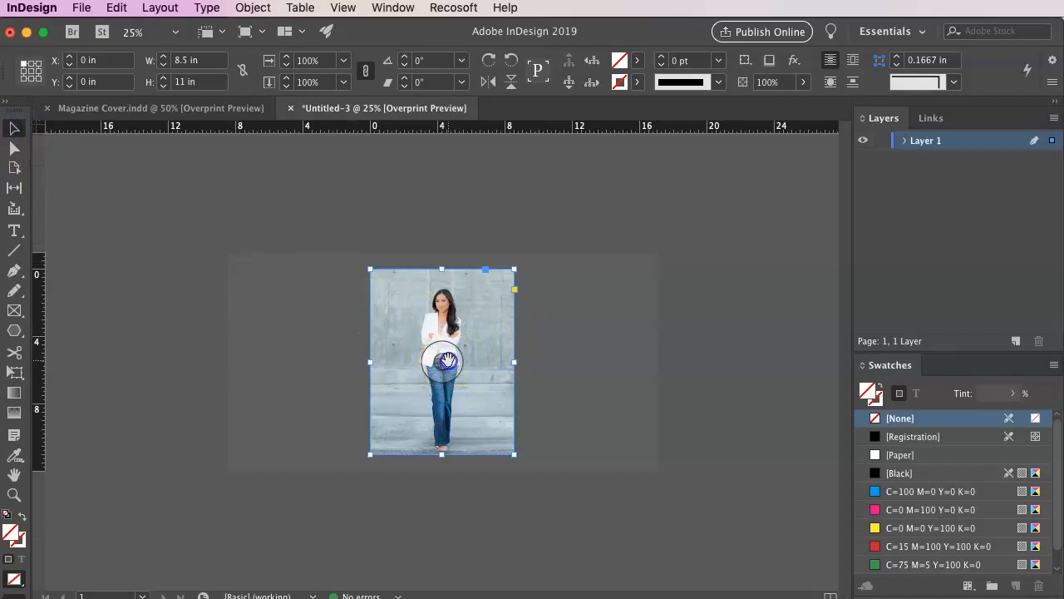
Step: Try shifting the photo content to a horizontal offset of -7.75 in, then try moving the whole frame and undo that move
mouse_move(447, 360)
left_mouse_down()
mouse_move(420, 362)
mouse_move(464, 366)
left_mouse_up()
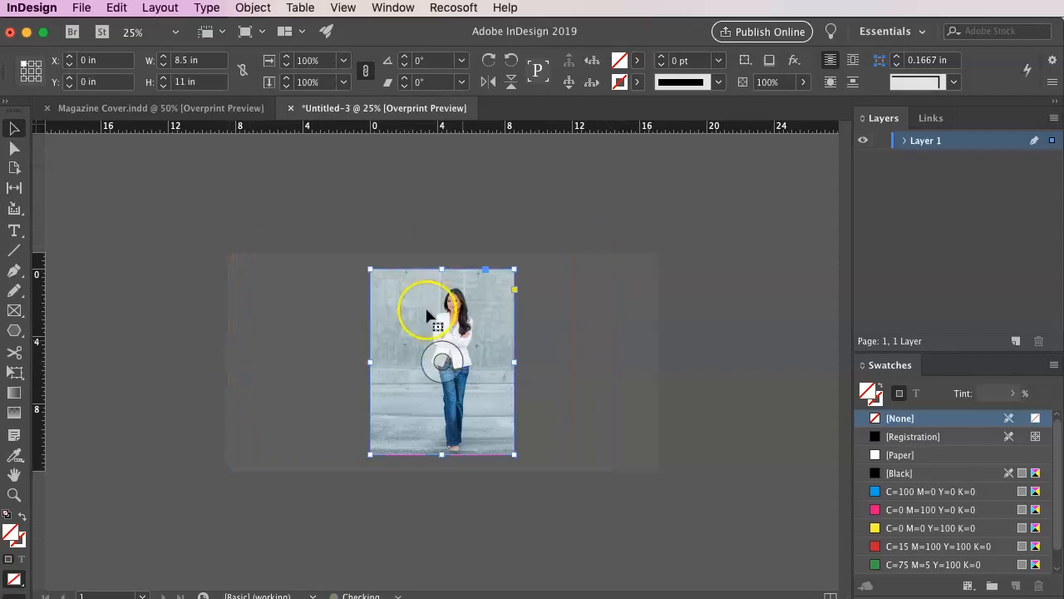
left_click(441, 362)
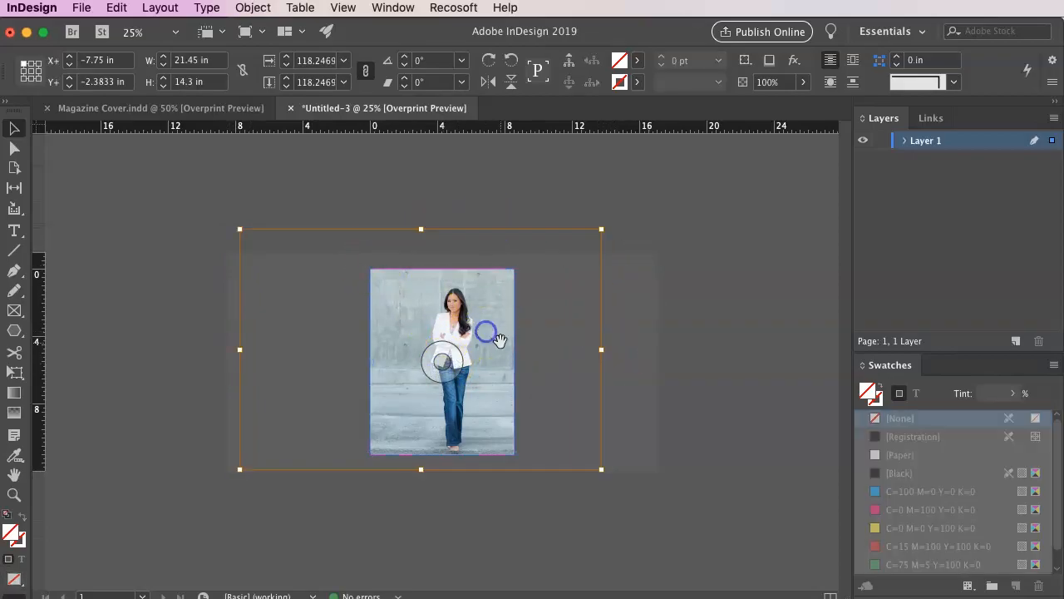
left_click(492, 385)
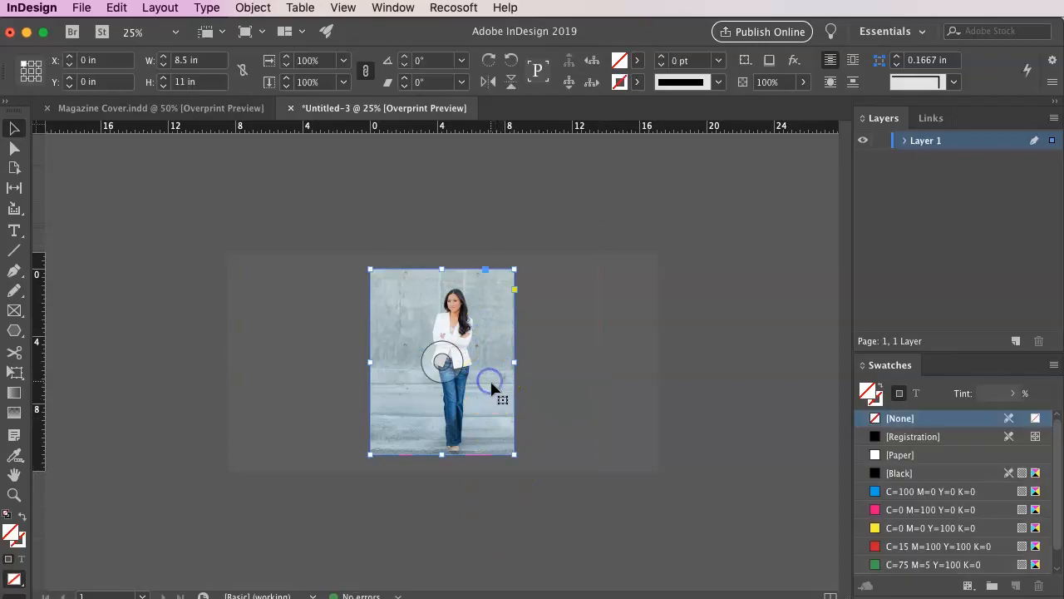
left_click_drag(491, 385, 523, 320)
key("super+z")
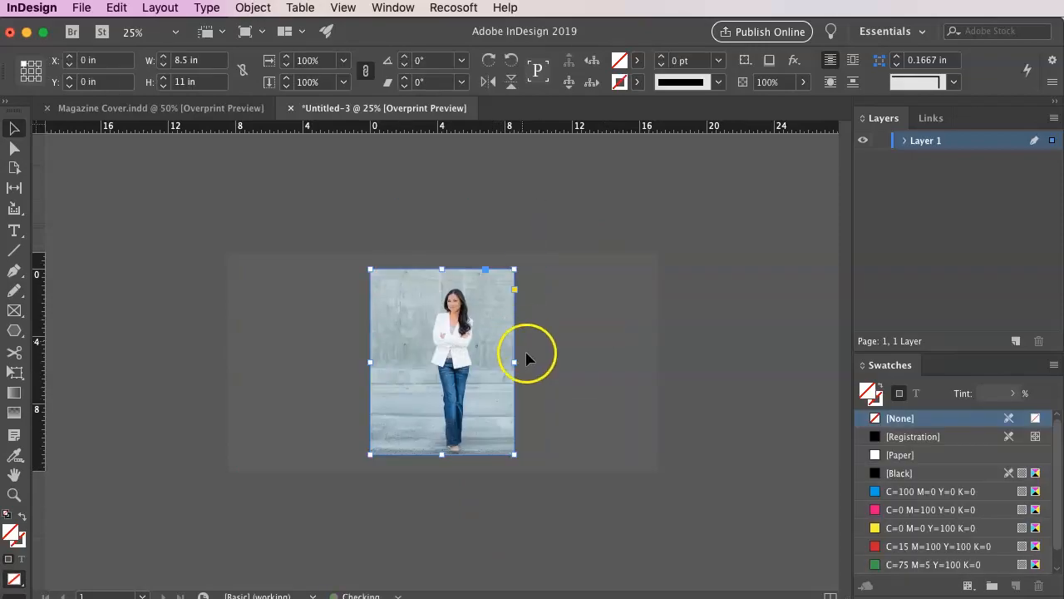
Step: Recenter the woman by shifting the photo content to a horizontal offset of -8.4167 in within its frame, then deselect it
left_click(441, 360)
left_click_drag(441, 360, 436, 366)
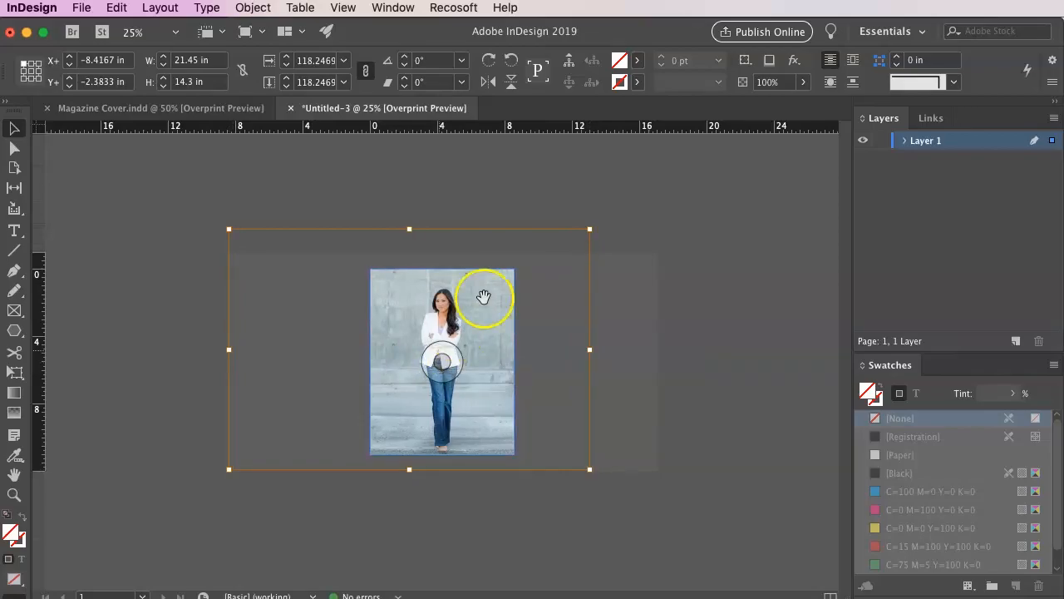
left_click(522, 514)
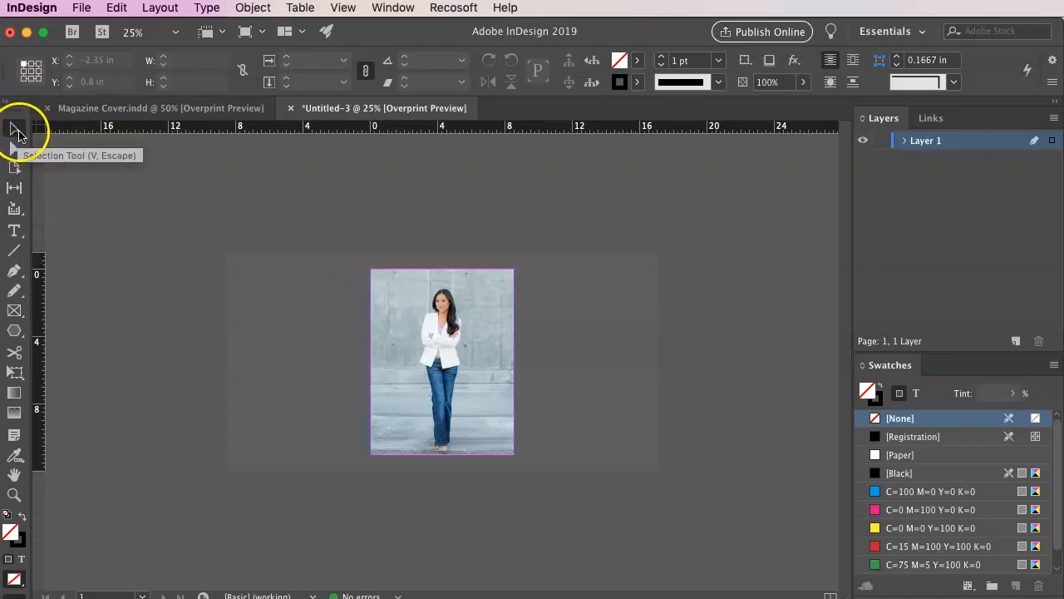
Step: Send the cover photo to the back, behind the title and tagline, and deselect it
right_click(392, 313)
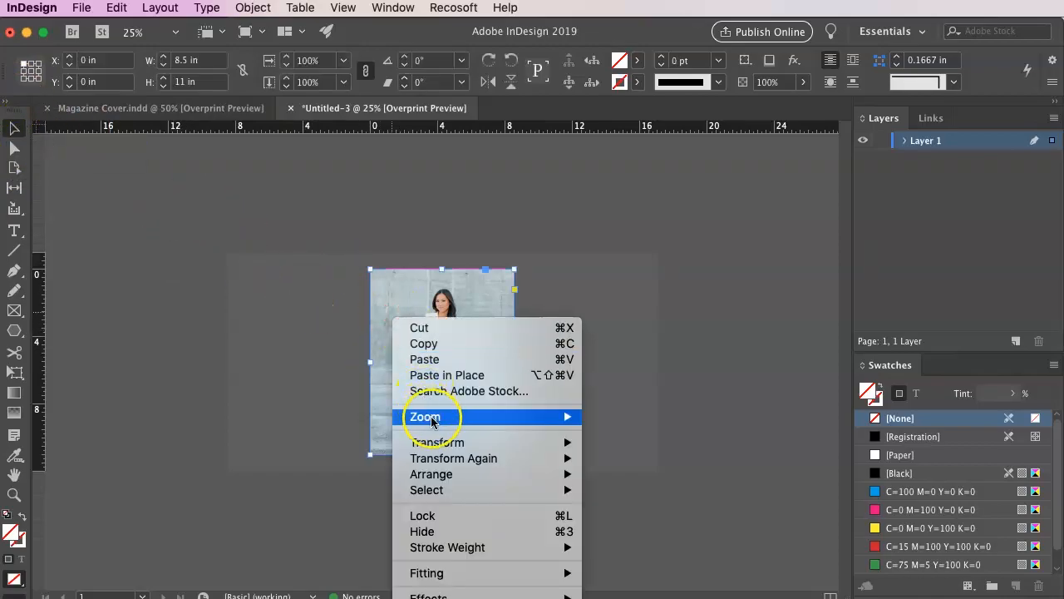
mouse_move(467, 478)
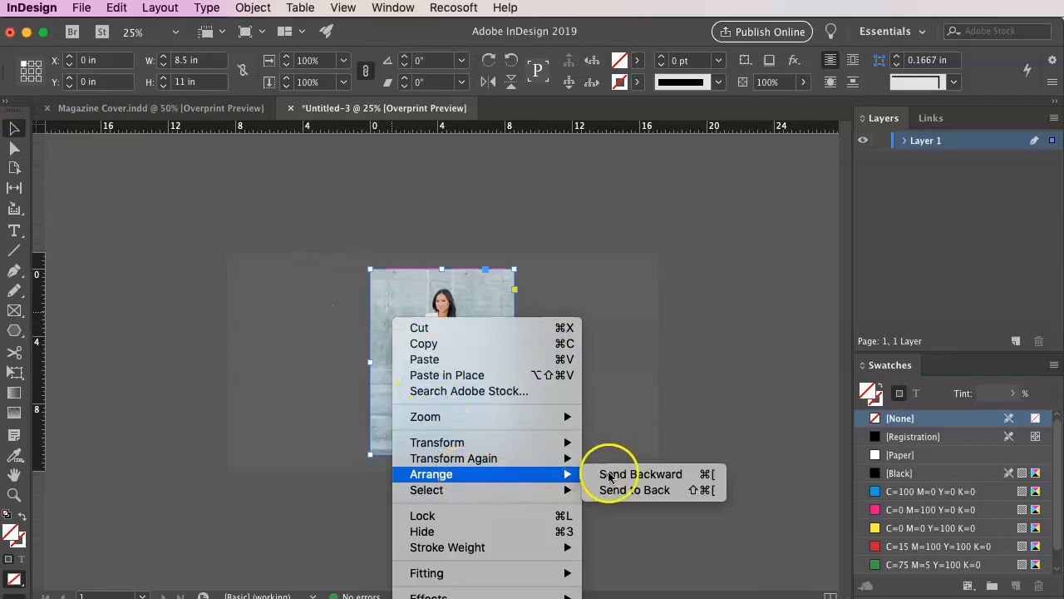
left_click(653, 492)
left_click(586, 433)
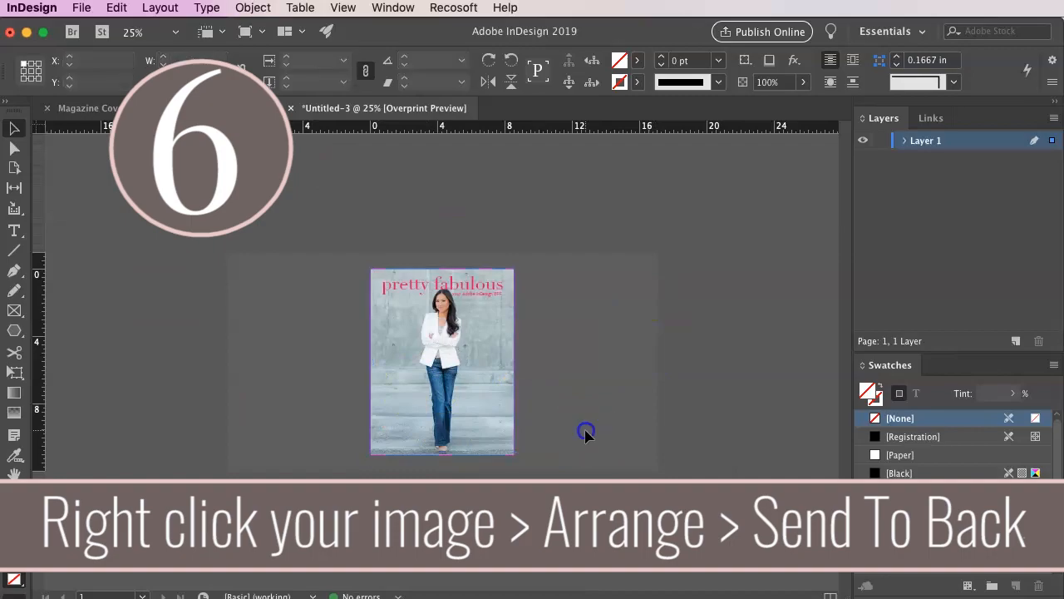
key("super+equal")
key("super+equal")
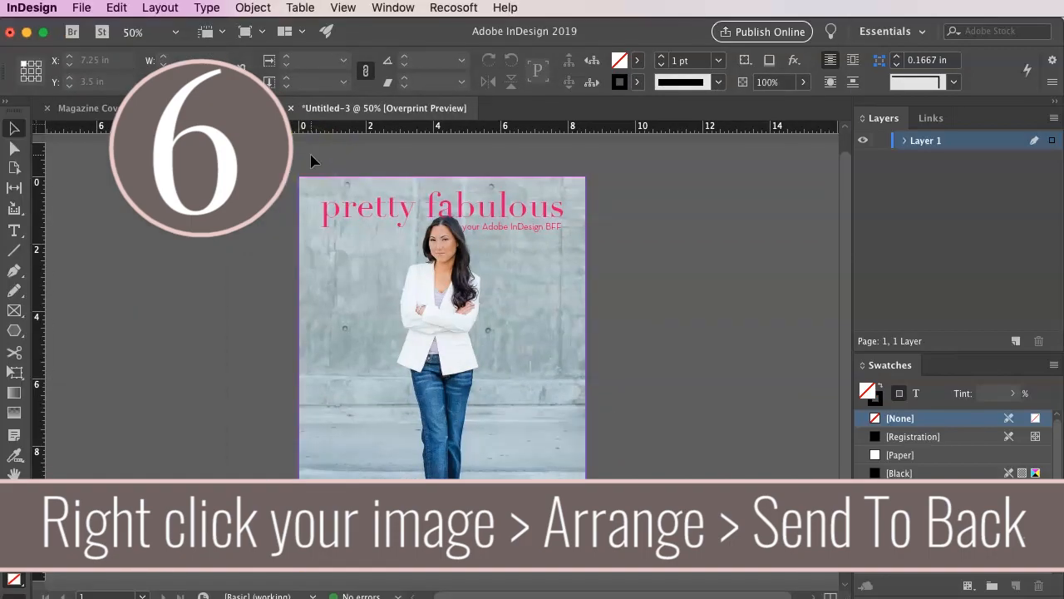
key("super+minus")
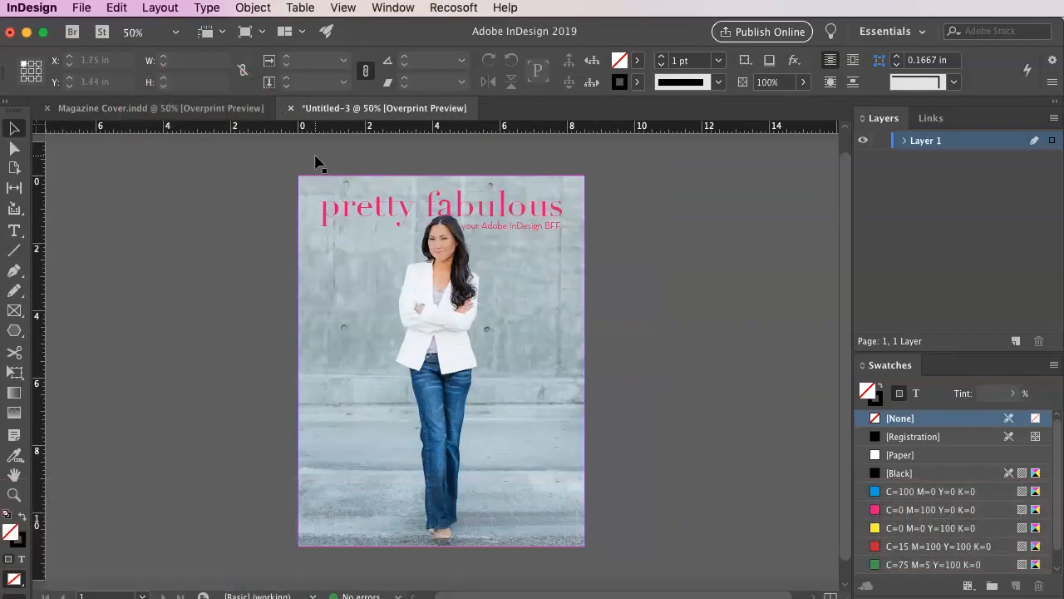
Step: Compare the page with Magazine Cover.indd and lower the cover photo's opacity to about 55%
left_click(228, 109)
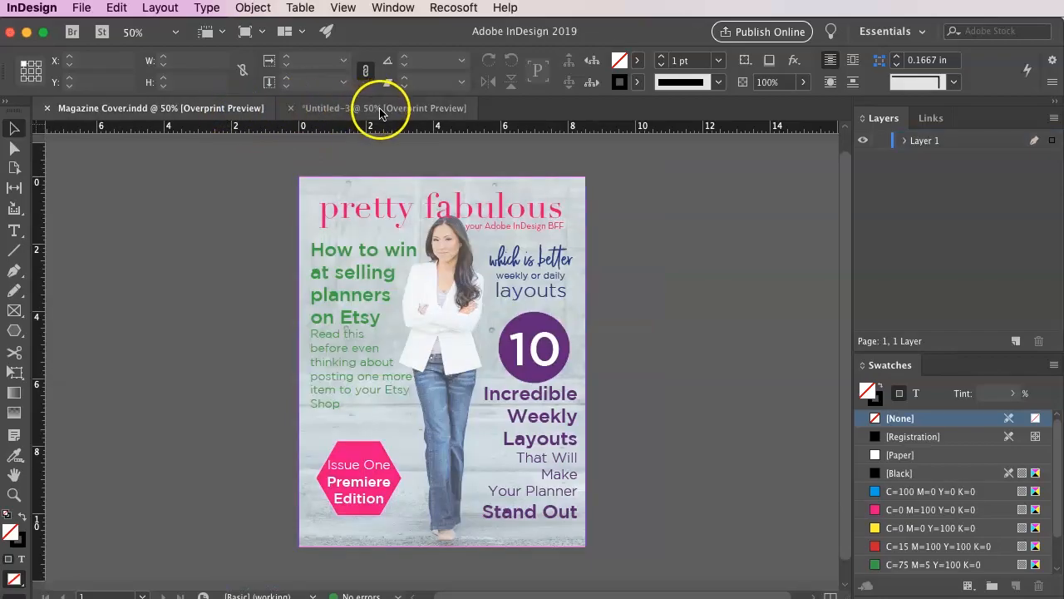
left_click(374, 109)
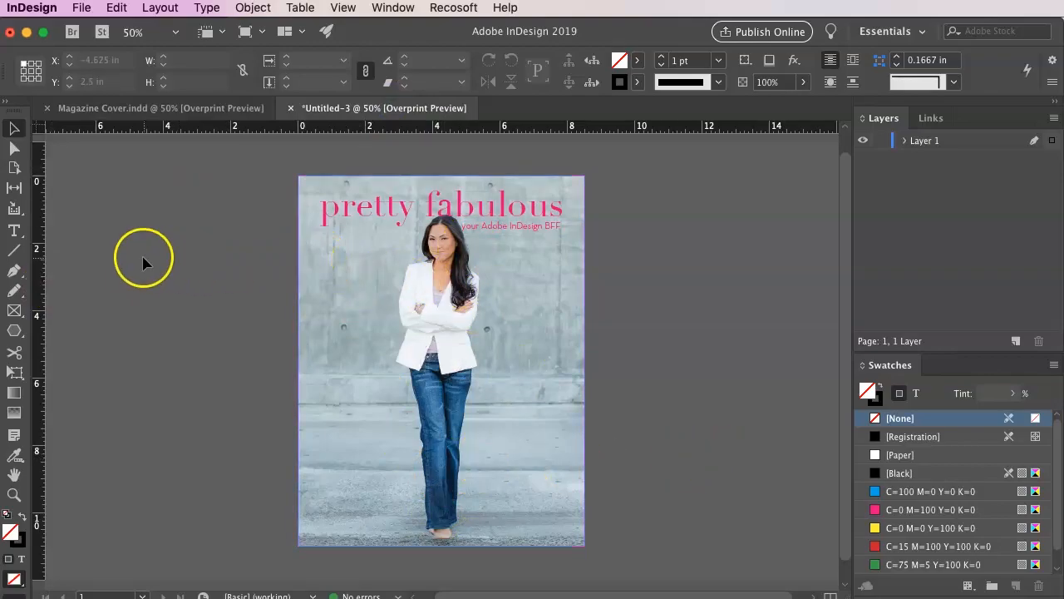
left_click(215, 108)
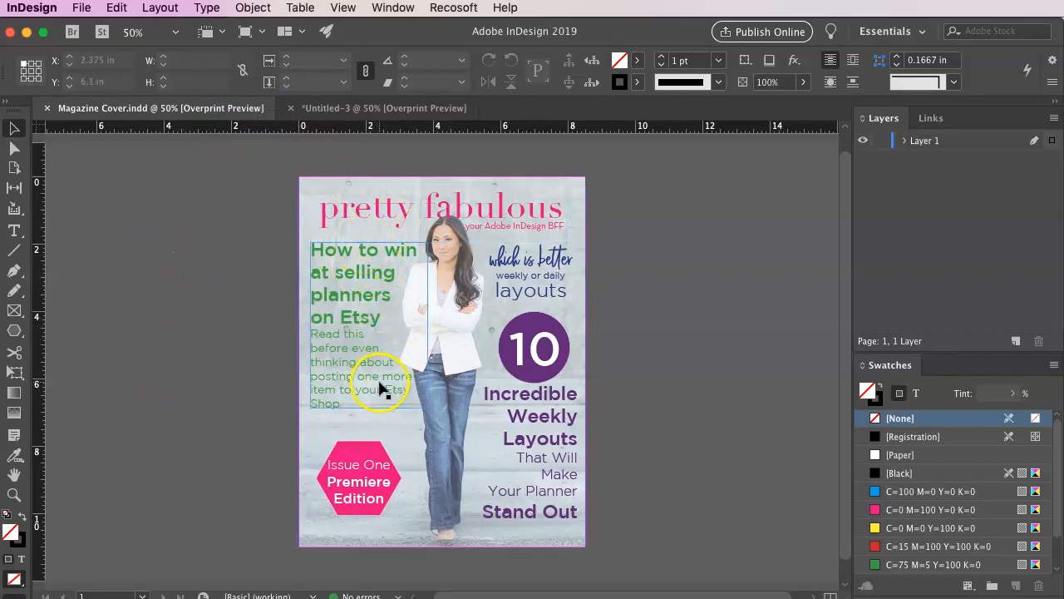
left_click(359, 109)
left_click(341, 304)
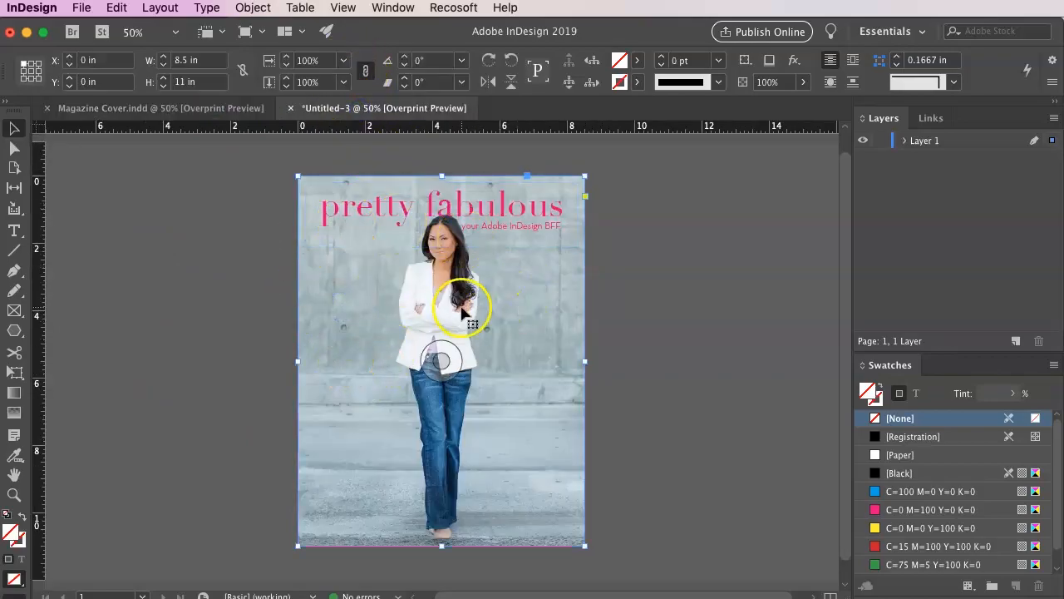
left_click(803, 83)
left_click_drag(805, 106, 776, 105)
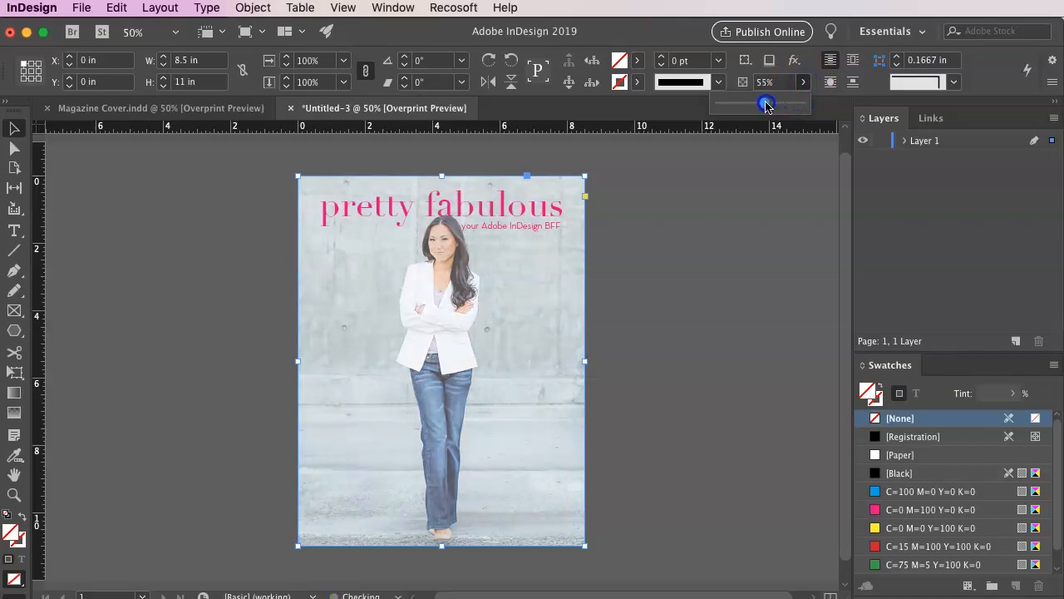
left_click(730, 308)
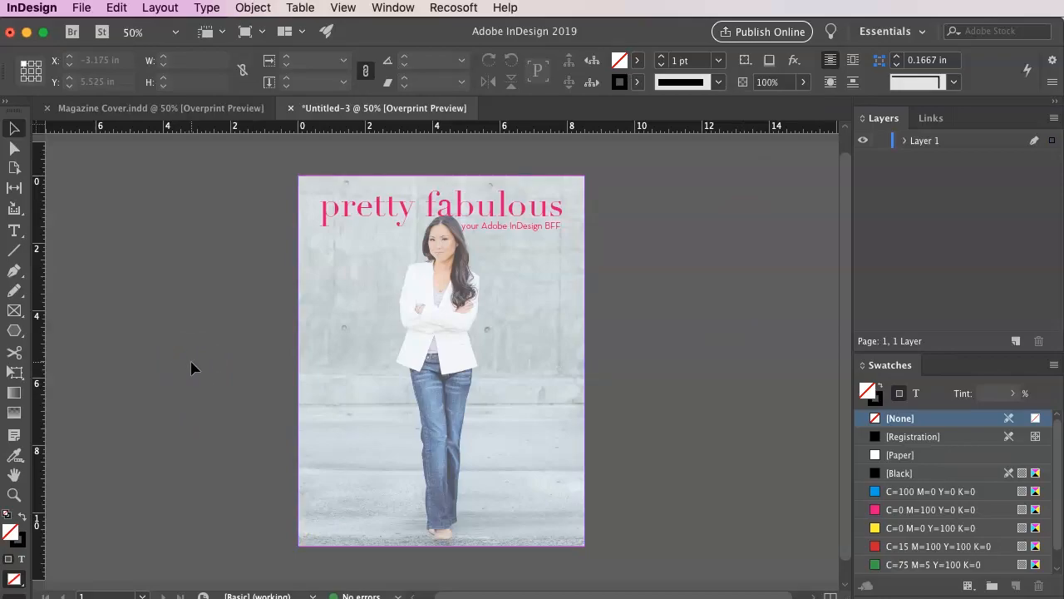
Step: Add a text frame beside the woman reading "How to win at selling planners on Etsy" and "Read this before even thinking about posting one more item to your Etsy Shop"
left_click(15, 231)
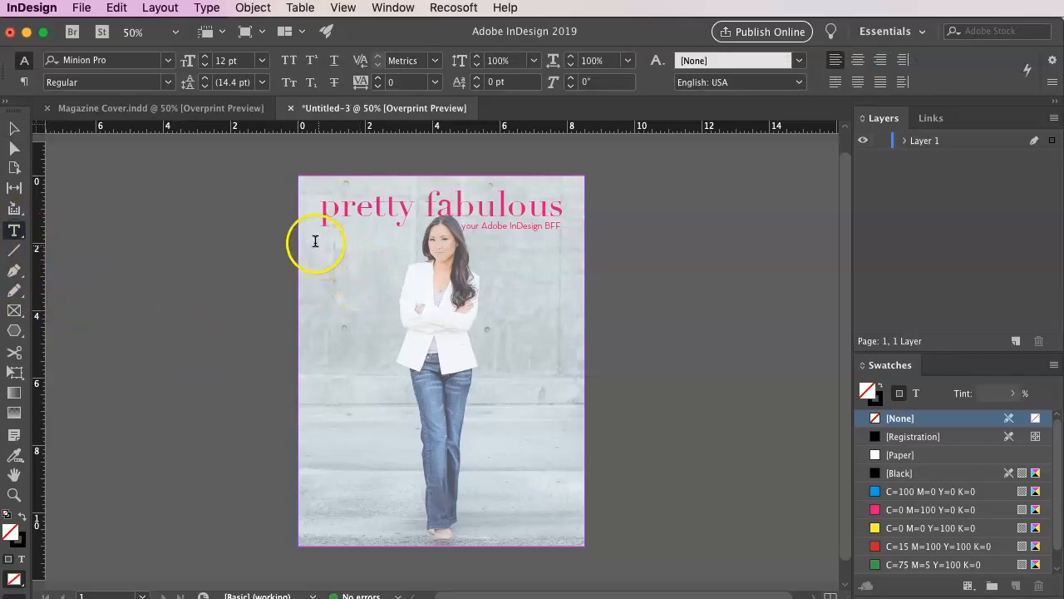
left_click_drag(320, 251, 441, 499)
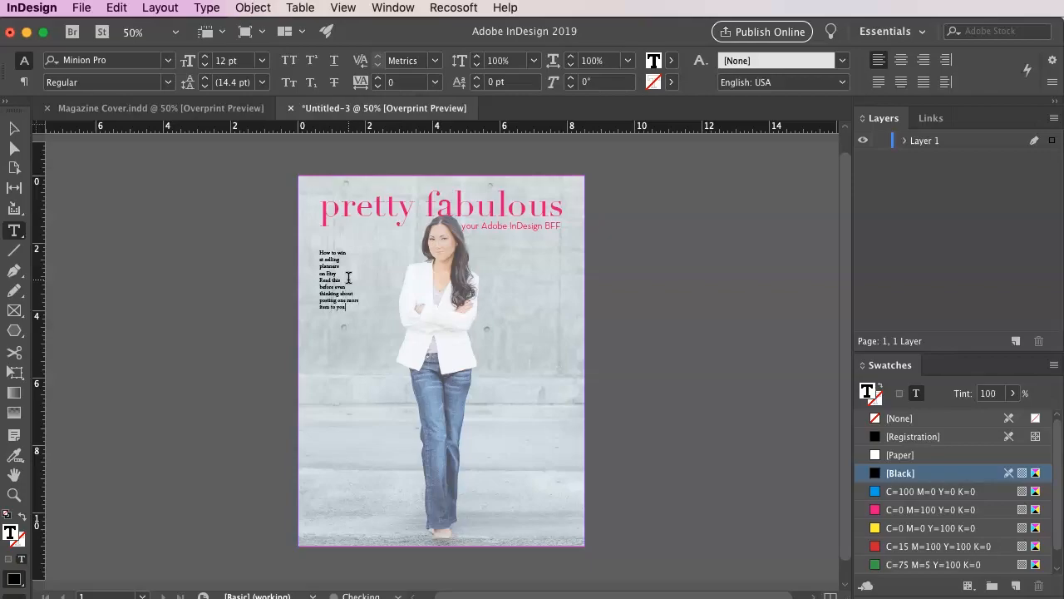
type("r Etsy")
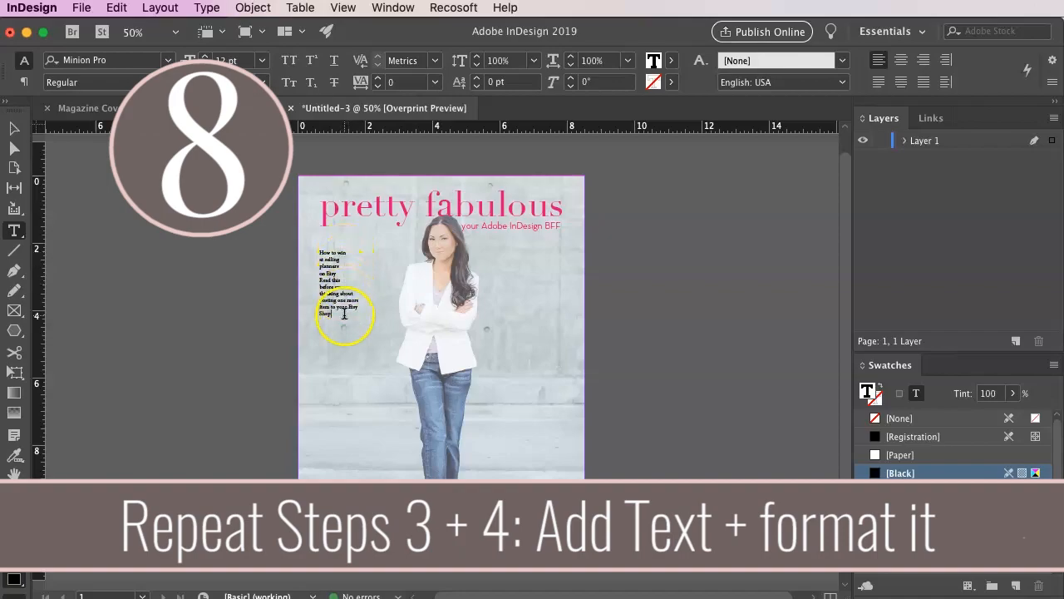
Step: Set the "Read this before even thinking" paragraph in Neutraface Text Light and enlarge its font size
left_click_drag(335, 312, 308, 278)
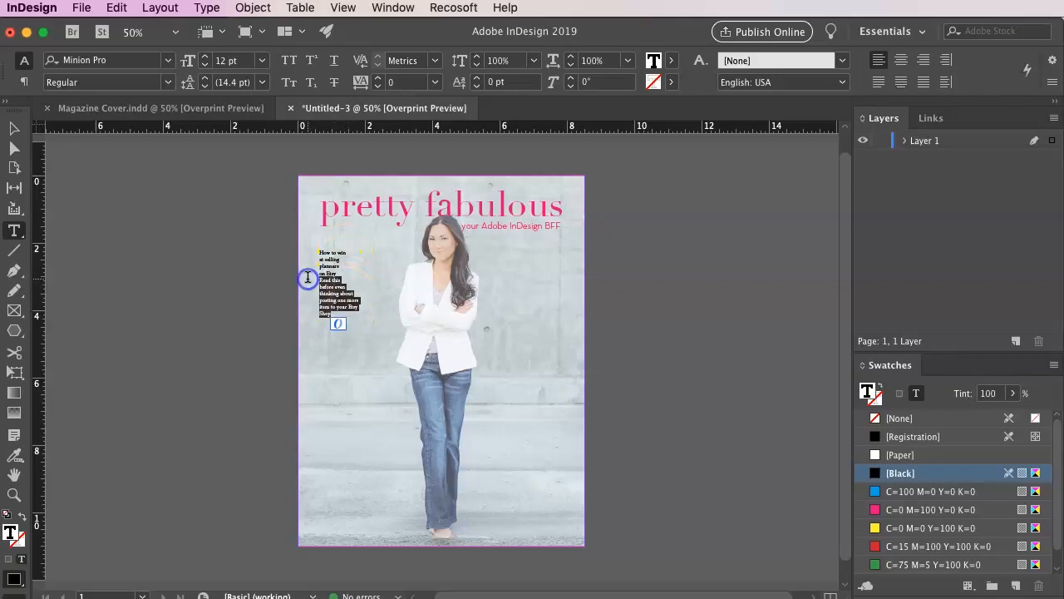
left_click(169, 60)
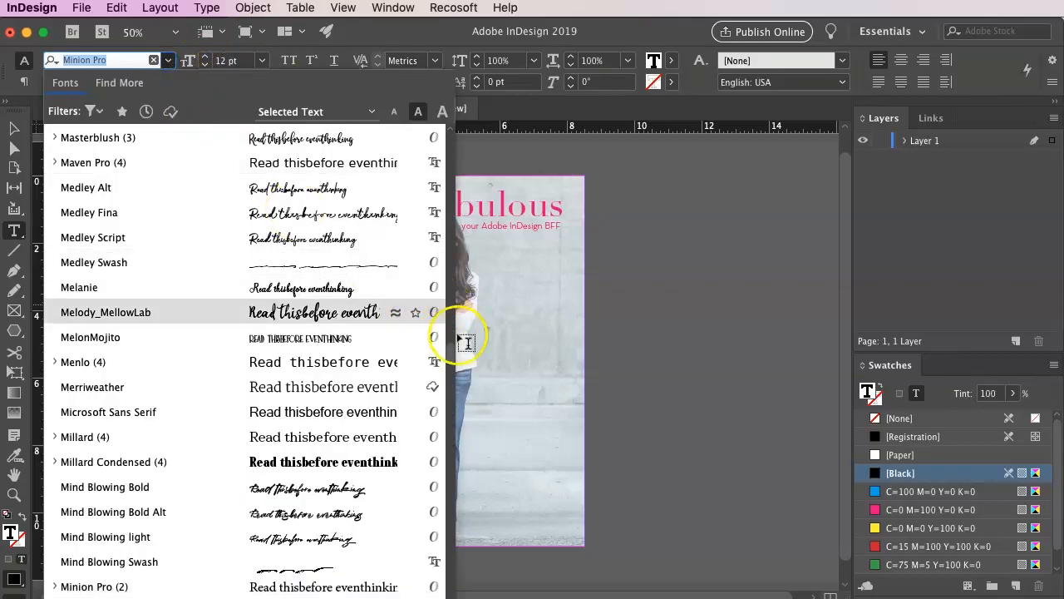
left_click_drag(450, 358, 450, 116)
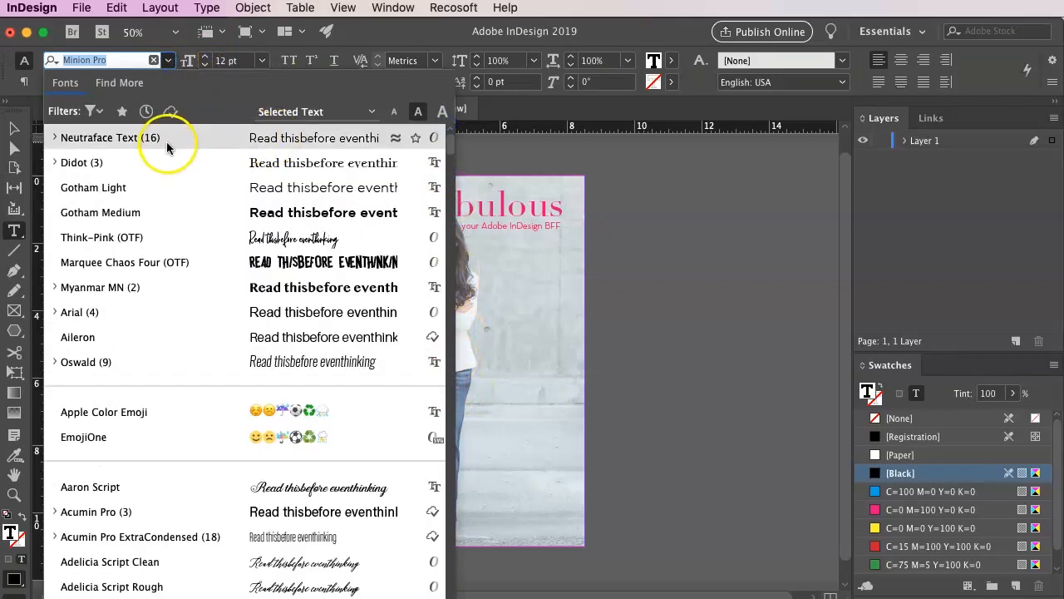
left_click(170, 140)
left_click(168, 81)
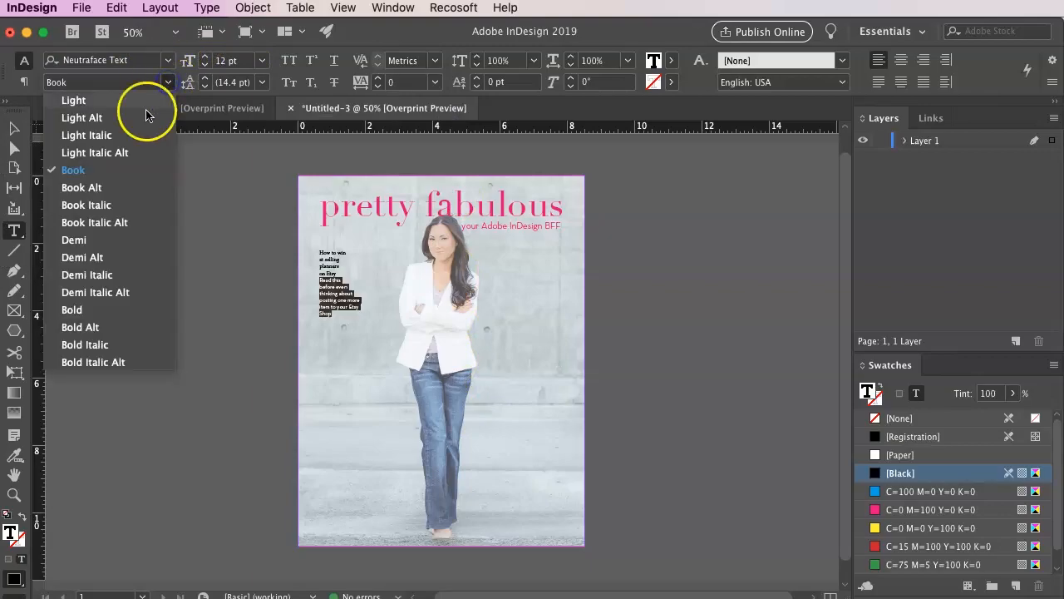
left_click(138, 101)
left_click(238, 60)
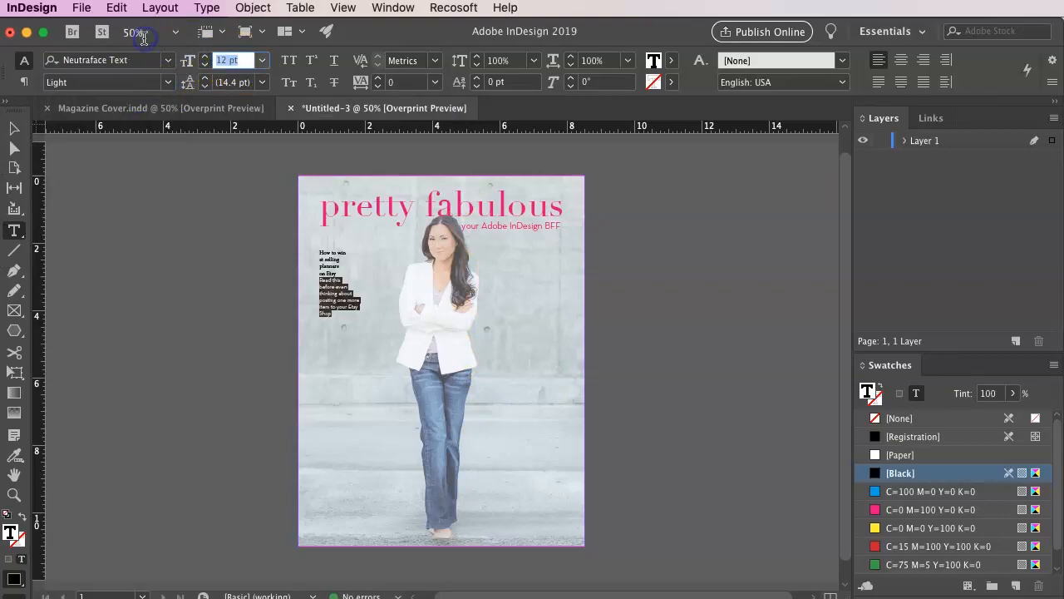
left_click(15, 127)
Step: Set the headline "How to win at selling planners on Etsy" in Gotham Medium at 40 pt
double_click(342, 260)
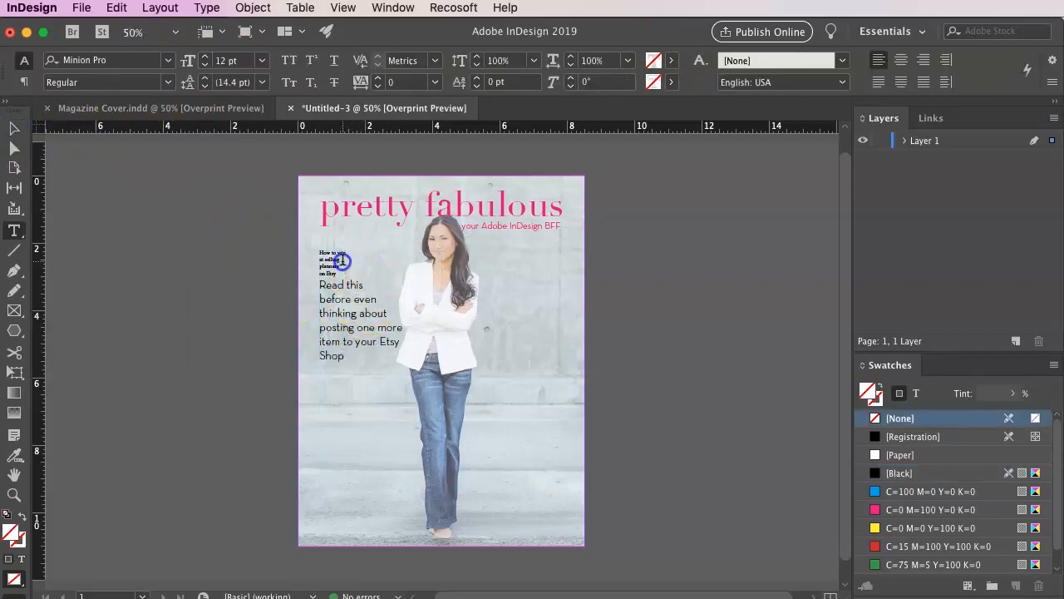
left_click_drag(333, 272, 303, 241)
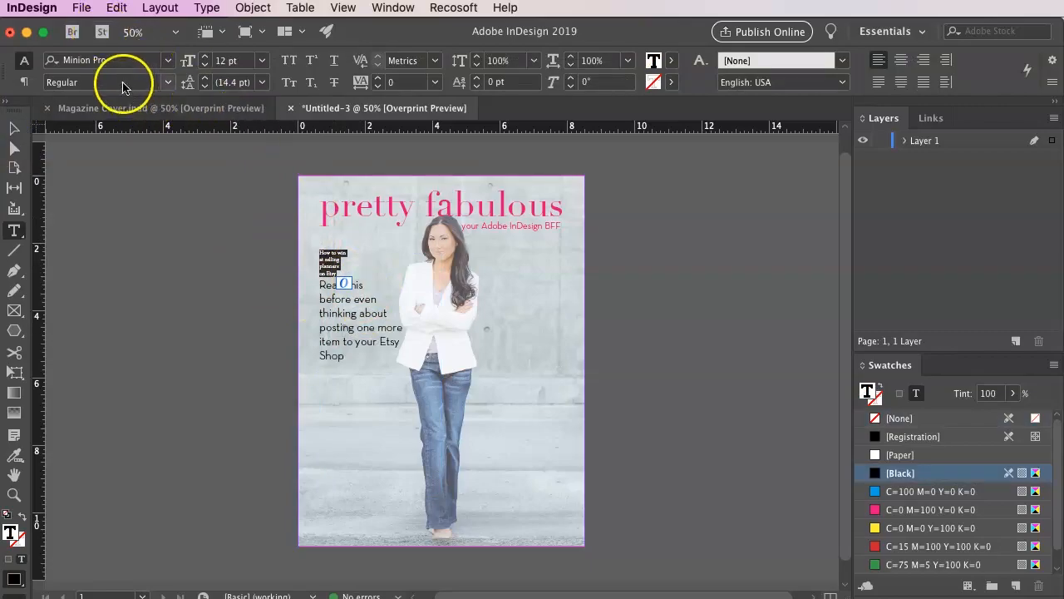
left_click(169, 60)
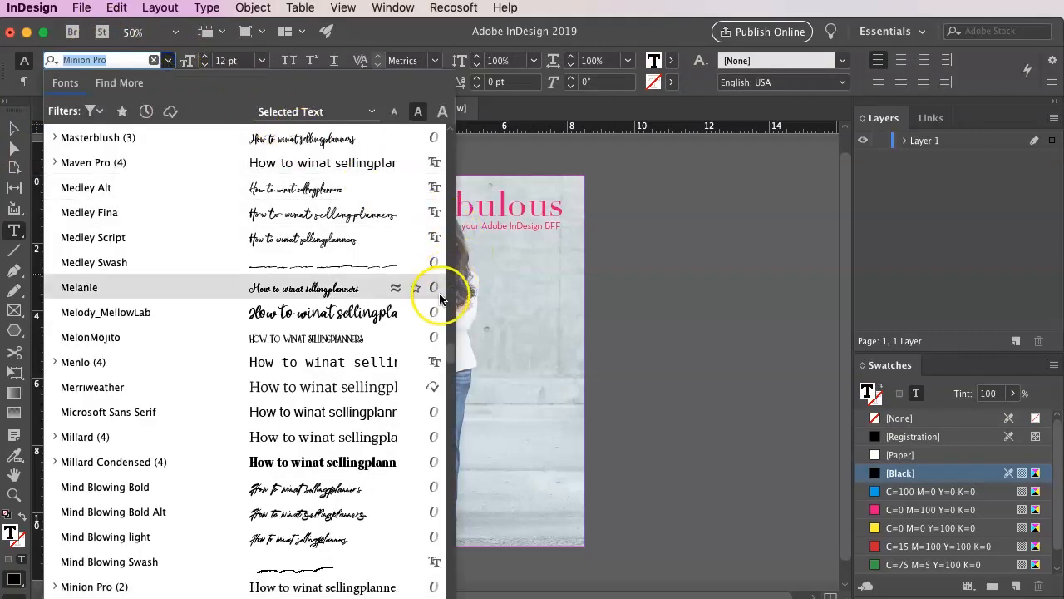
left_click_drag(449, 341, 462, 138)
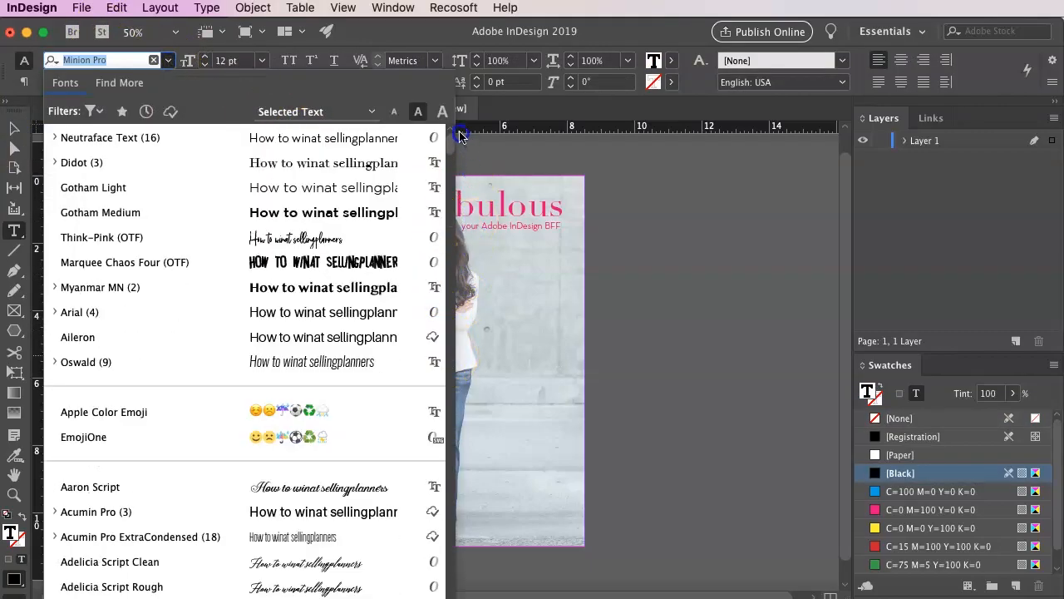
left_click(186, 213)
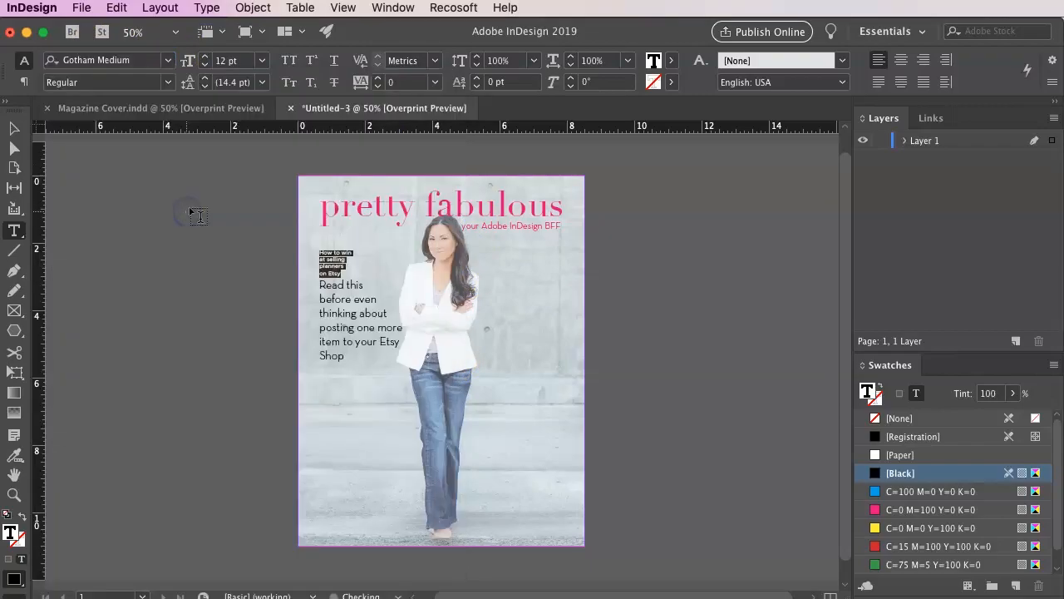
left_click(212, 60)
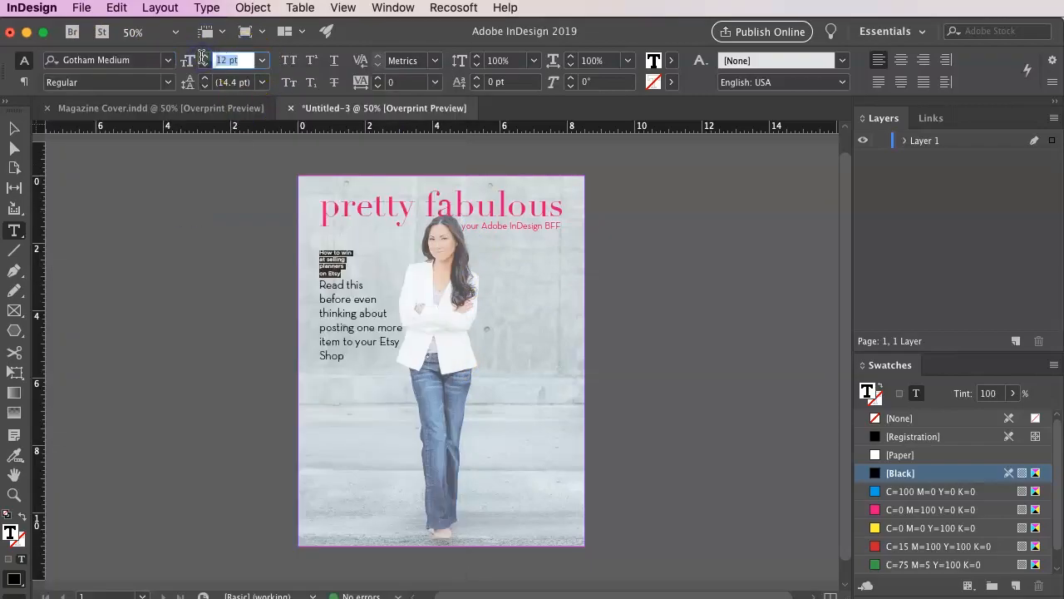
type("40")
key("Return")
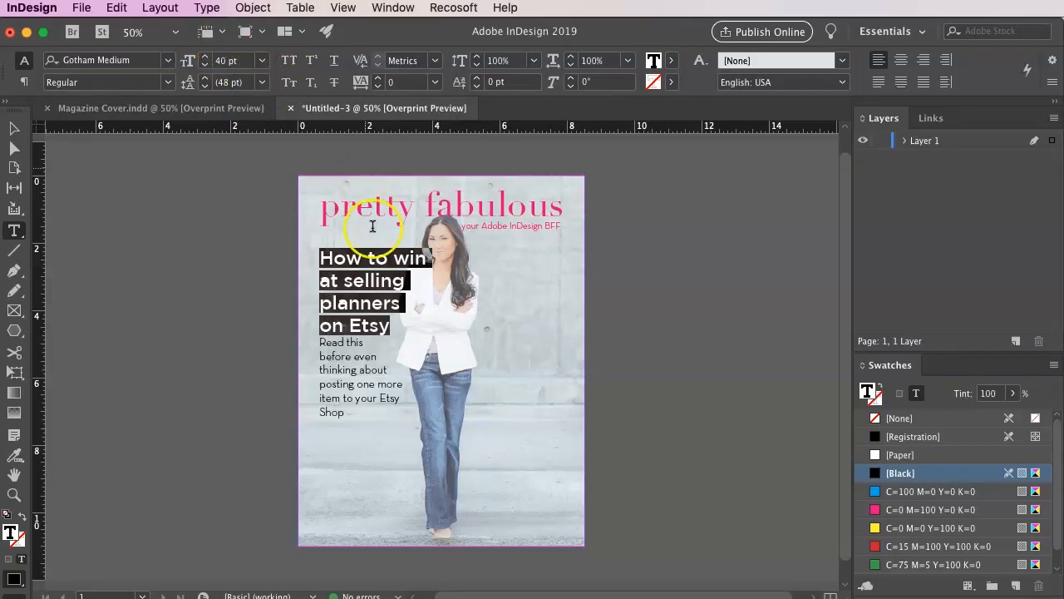
Step: Color all the text in the Etsy cover line green with the C=75 M=5 Y=100 K=0 swatch
left_click(330, 284)
key("super+a")
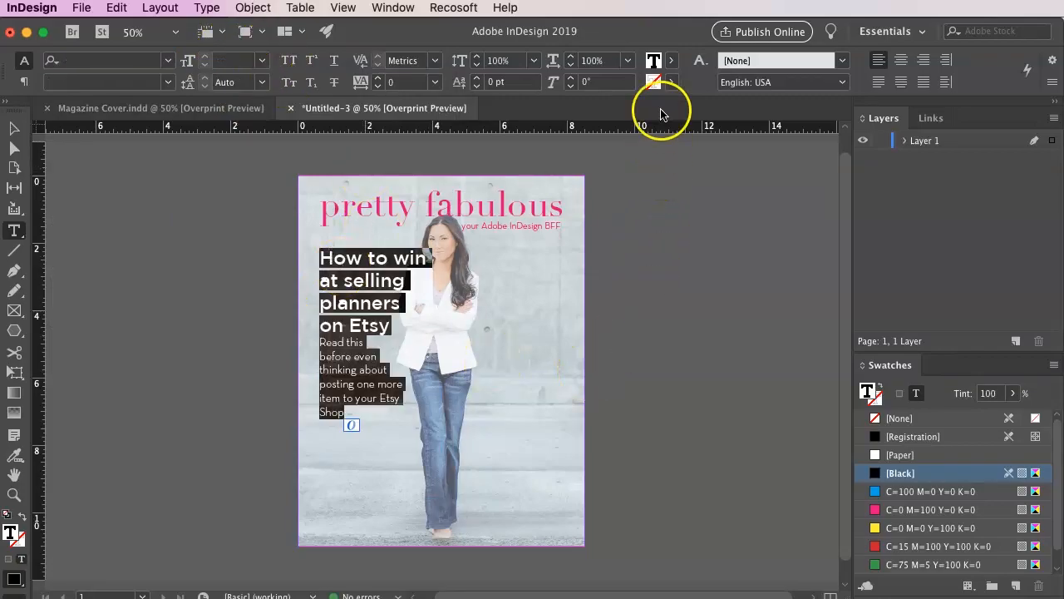
left_click(669, 62)
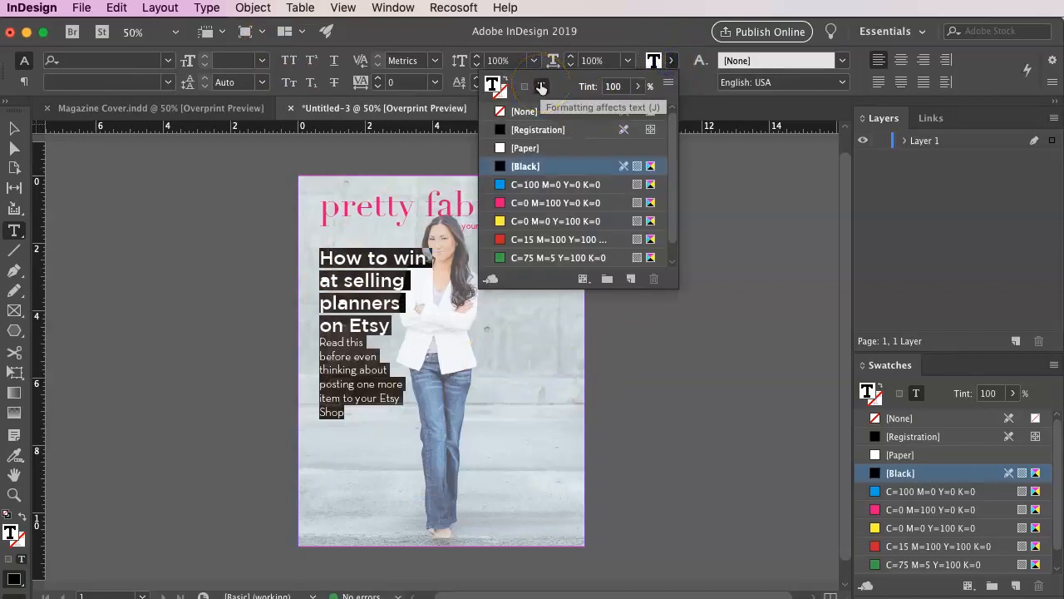
left_click(543, 258)
Step: Move the Etsy cover line up and toward the page's left edge, to X 0.3625 in and Y 1.9194 in, and deselect it
left_click(13, 128)
left_click_drag(373, 369, 359, 324)
key("Up")
key("Up")
key("Up")
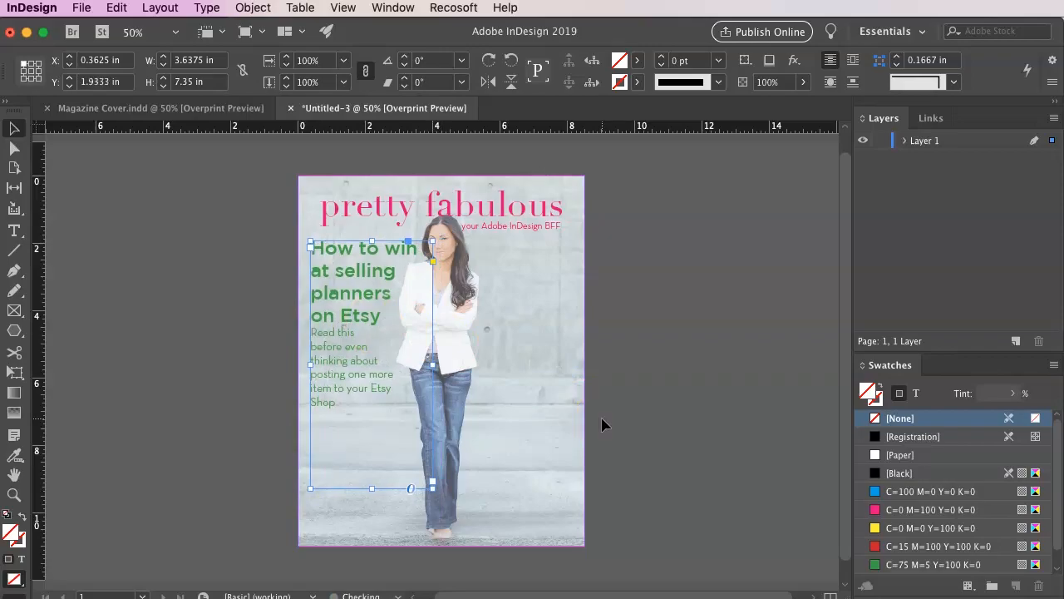
key("Up")
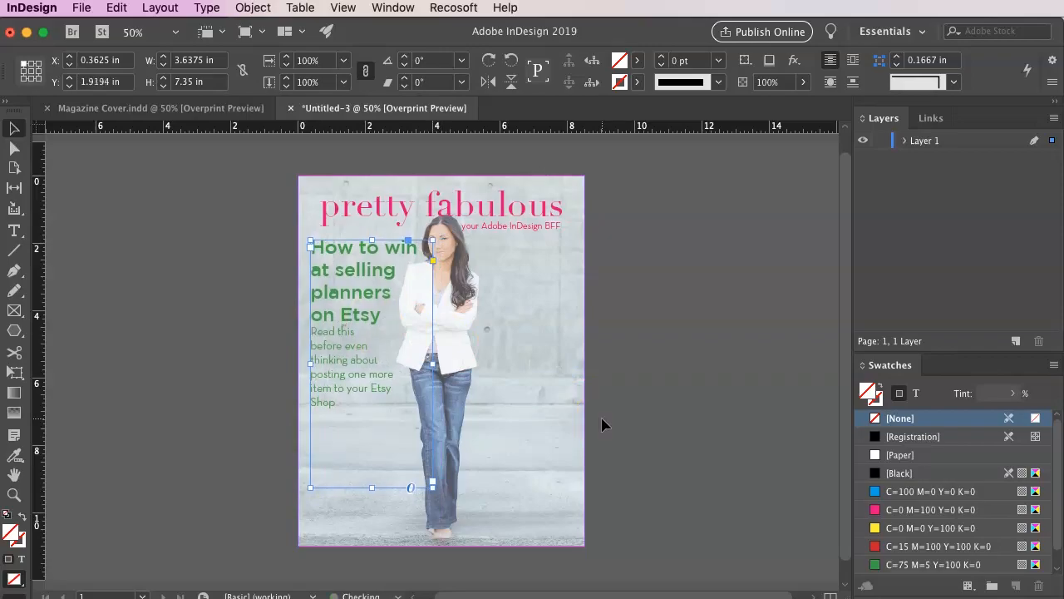
left_click(566, 444)
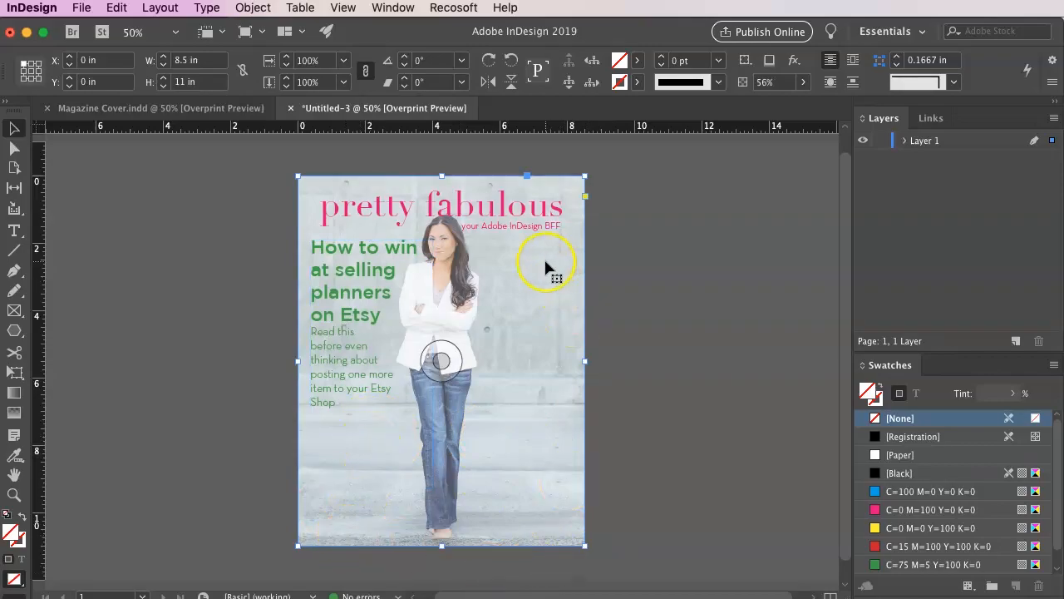
Step: Add the cover line "which is better" on the empty side of the woman and set it in Think-Pink (OTF) at 55 pt
left_click(15, 231)
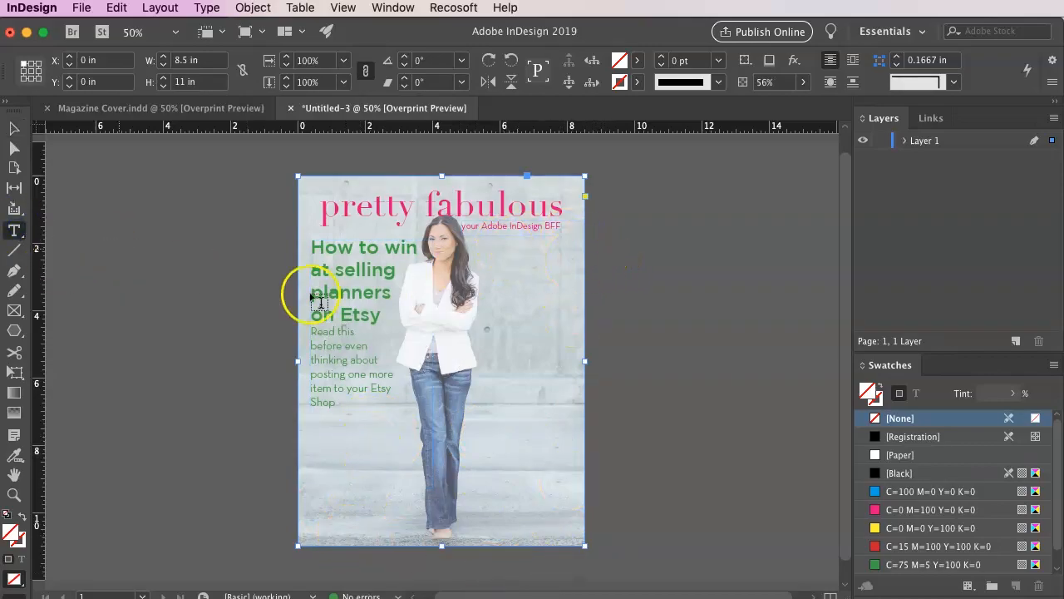
left_click_drag(505, 283, 612, 439)
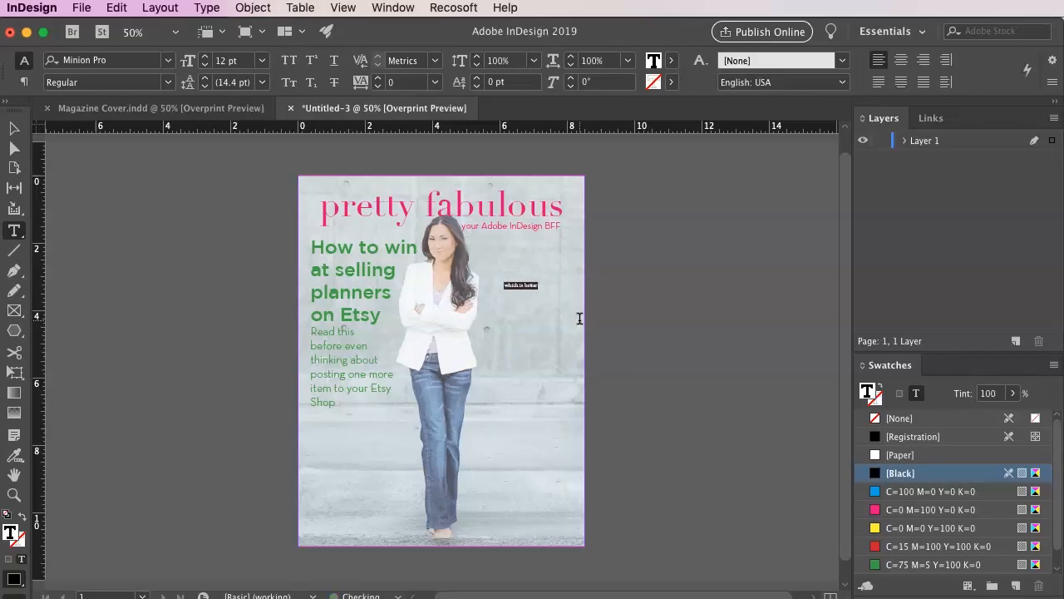
left_click(168, 59)
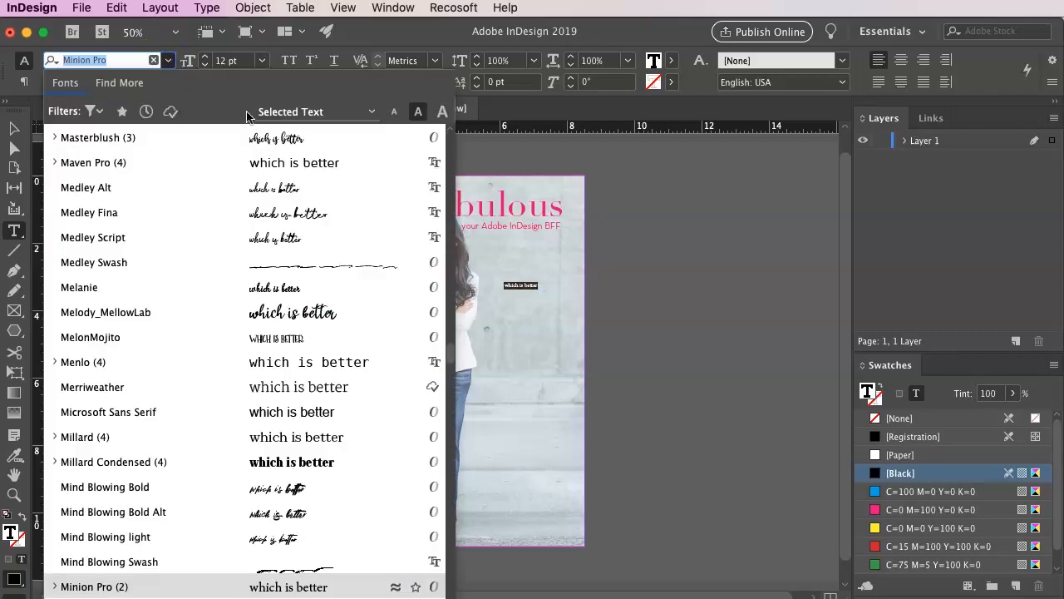
left_click_drag(448, 356, 449, 137)
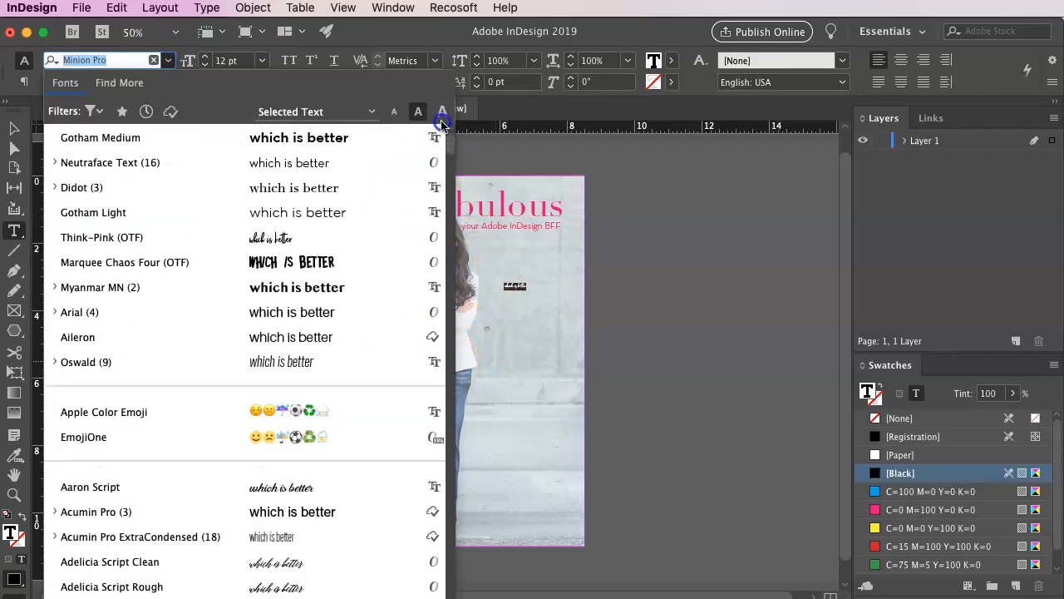
left_click(99, 237)
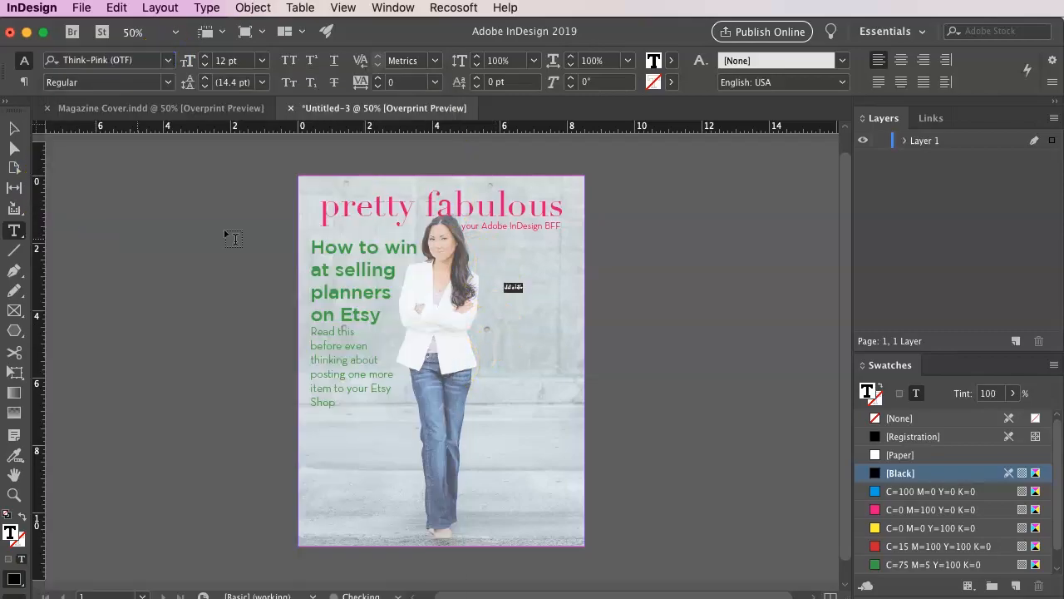
left_click(244, 60)
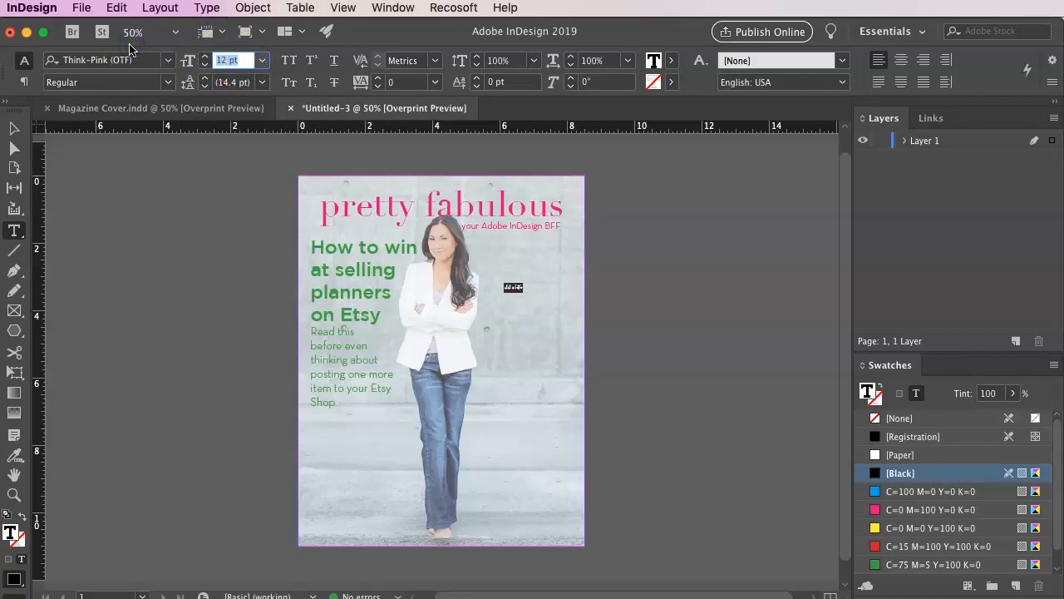
key("Return")
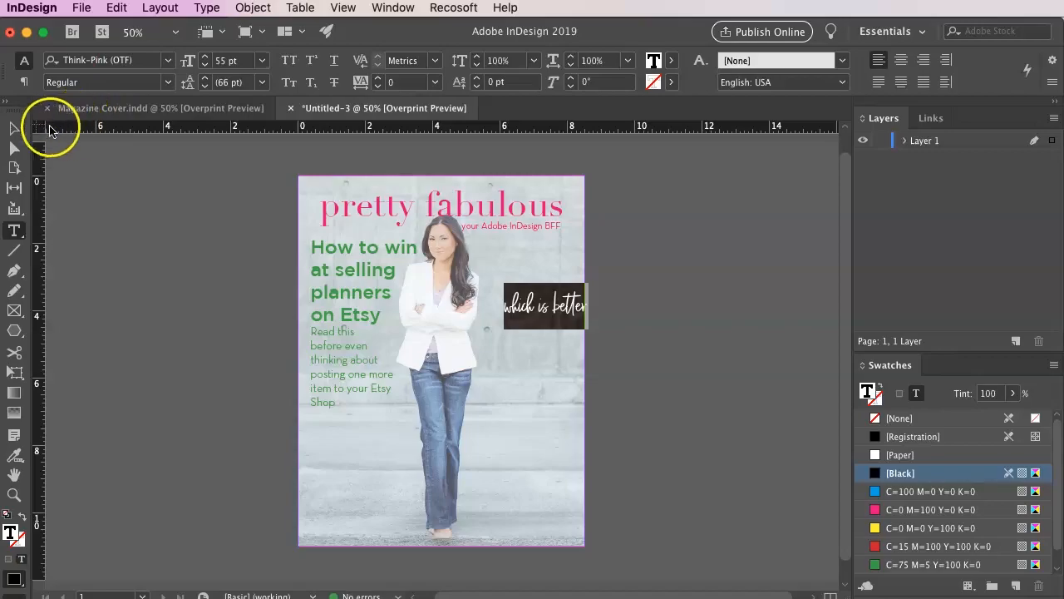
Step: Color the "which is better" text dark blue with the C=100 M=90 Y=10 K=0 swatch
left_click(672, 61)
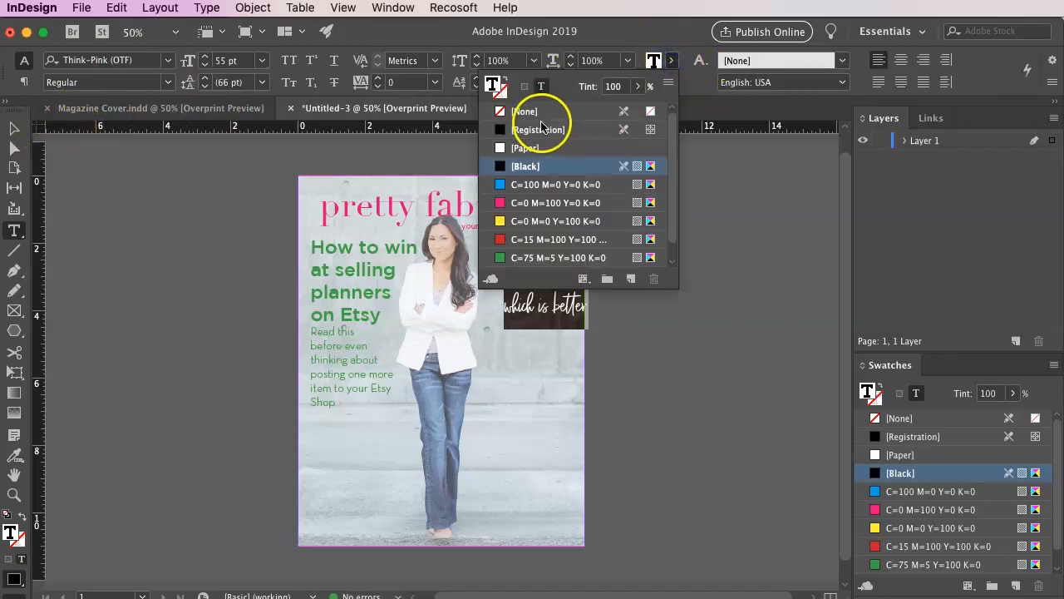
scroll(539, 236, "down", 1)
left_click(542, 258)
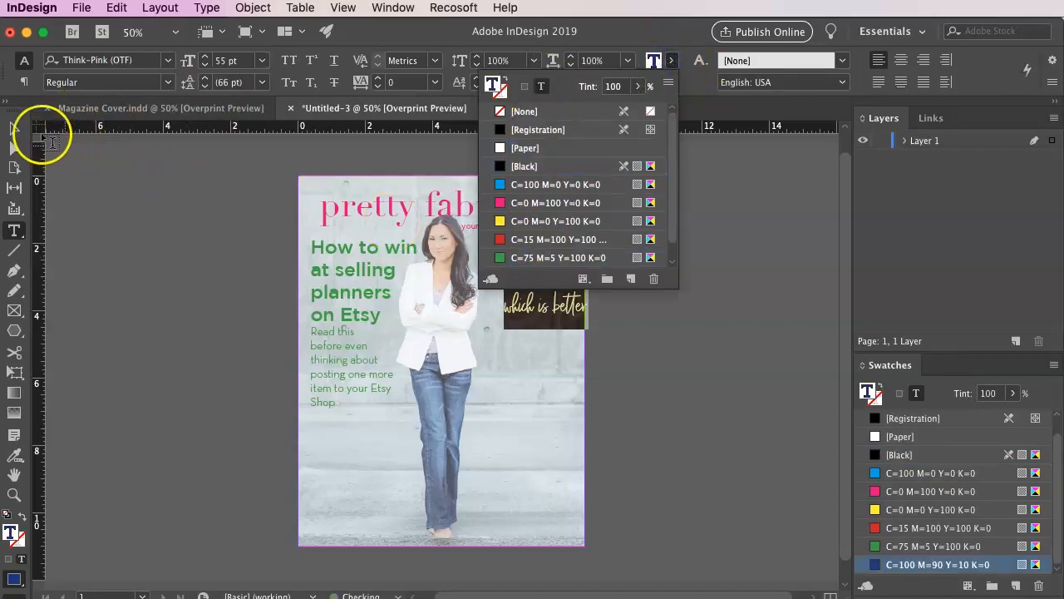
Step: Move "which is better" below the tagline to X 5.5 in and Y 1.9 in, and fit the frame's height to its text
left_click(14, 128)
left_click_drag(581, 316, 560, 267)
double_click(534, 395)
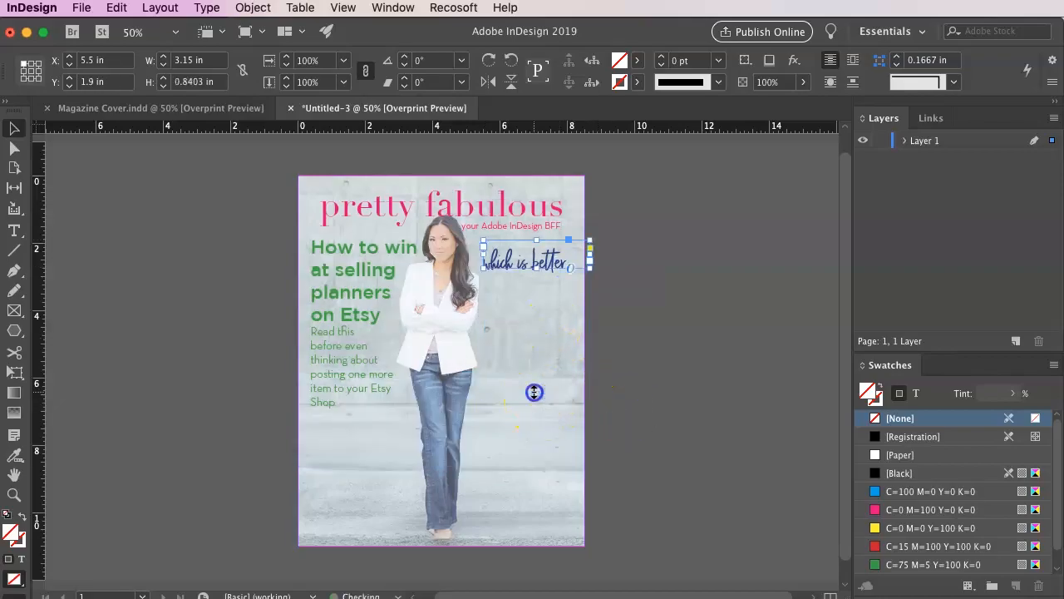
left_click(539, 342)
Step: Add a text frame below "which is better" reading "weekly or daily layouts" and set its "weekly or daily" line in Gotham Medium
left_click(14, 231)
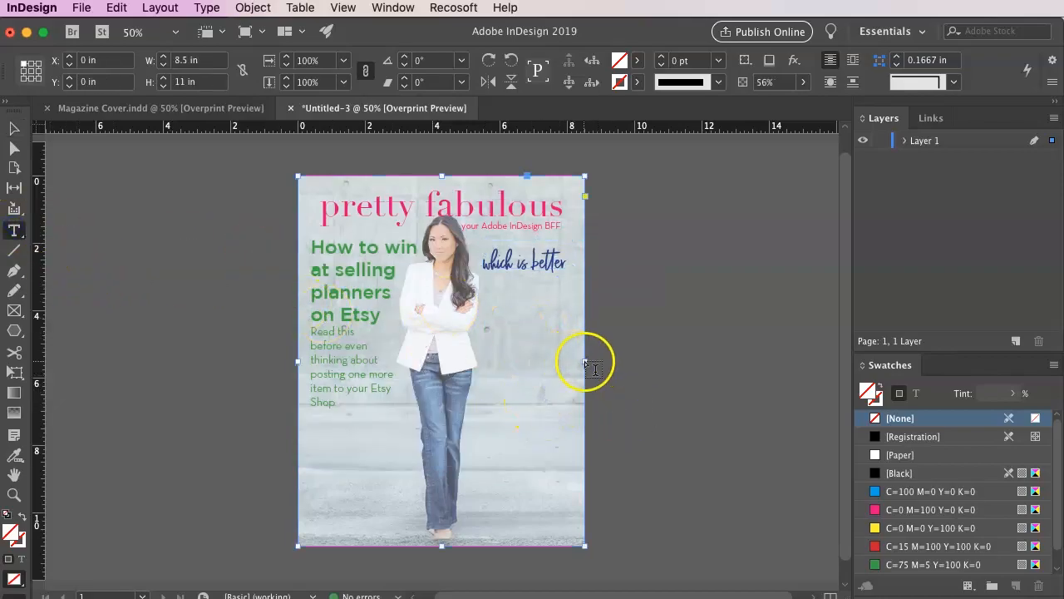
left_click_drag(491, 298, 577, 352)
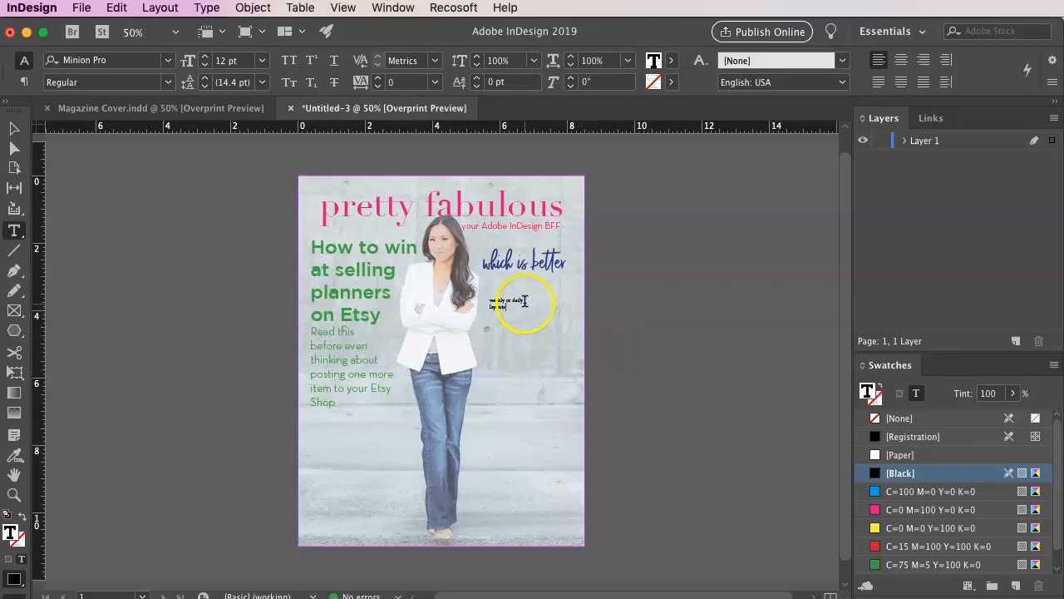
left_click(168, 60)
key("Down")
key("Down")
key("Down")
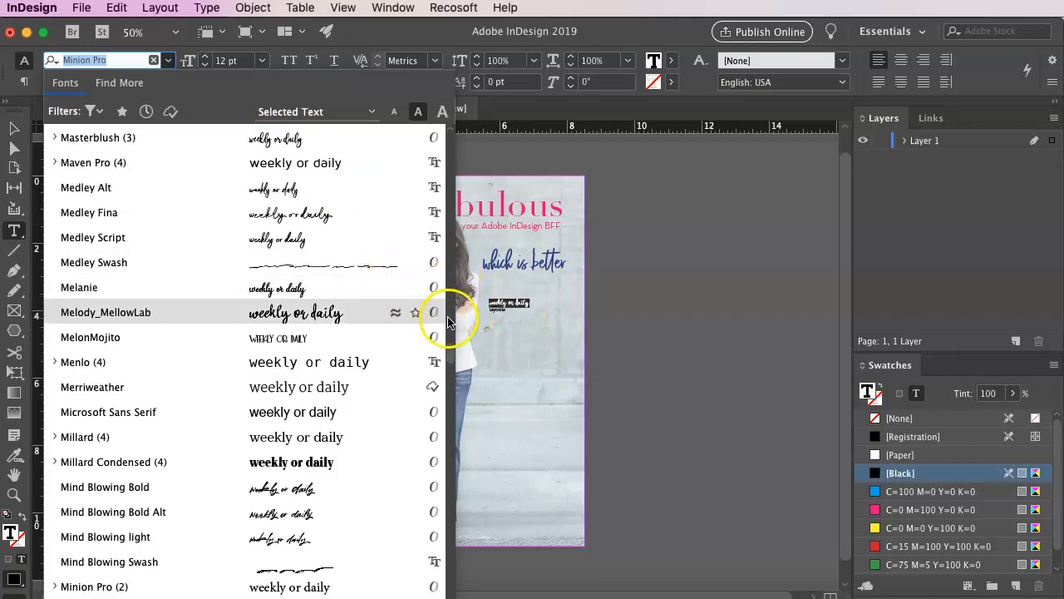
scroll(449, 293, "up", 2)
left_click_drag(449, 292, 450, 131)
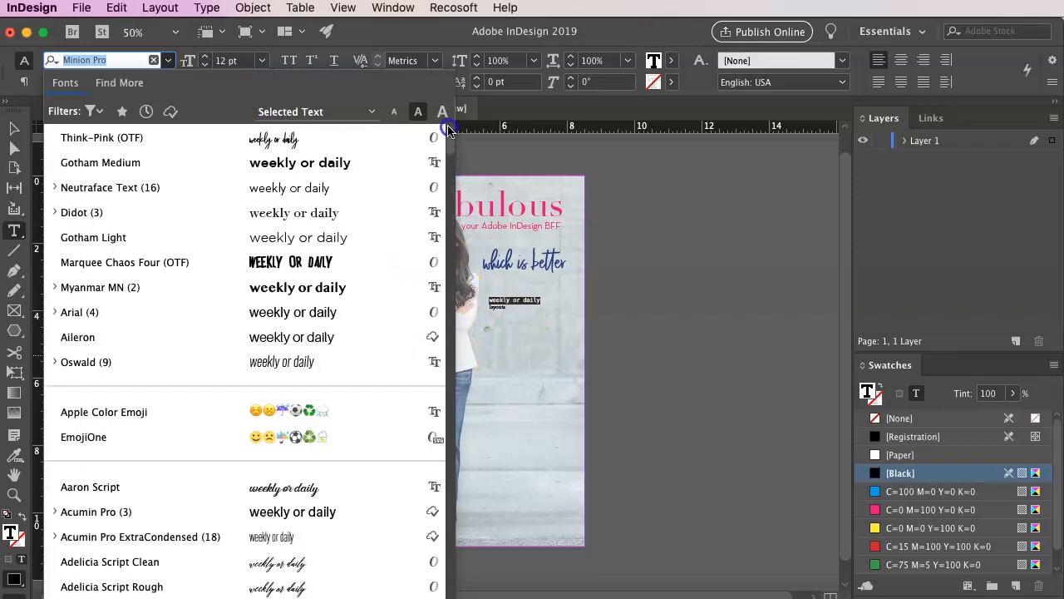
left_click(153, 166)
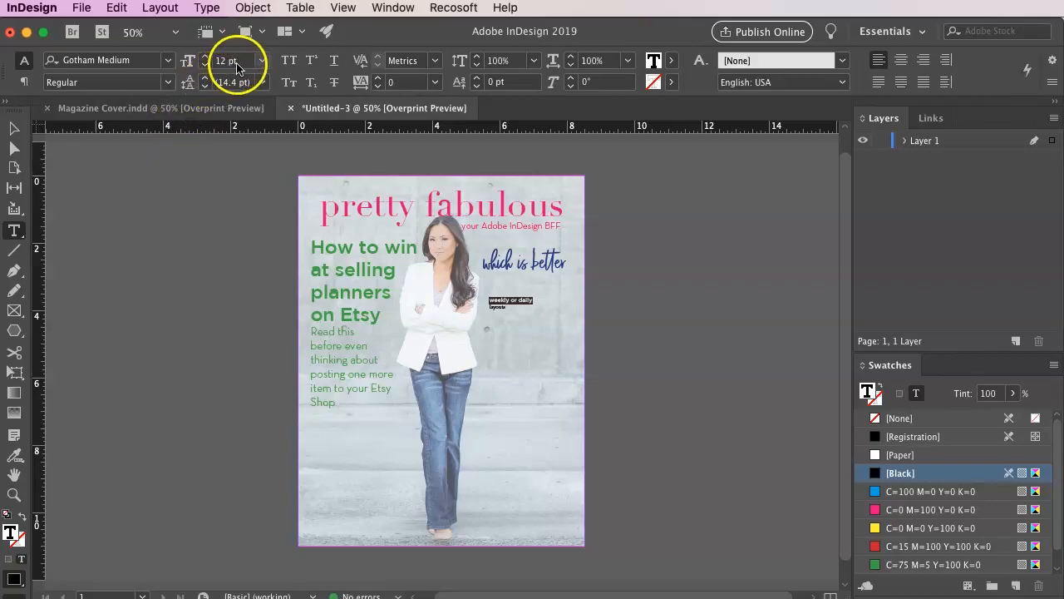
Step: Set the "weekly or daily" line to 20 pt in Gotham Light
left_click_drag(240, 63, 204, 66)
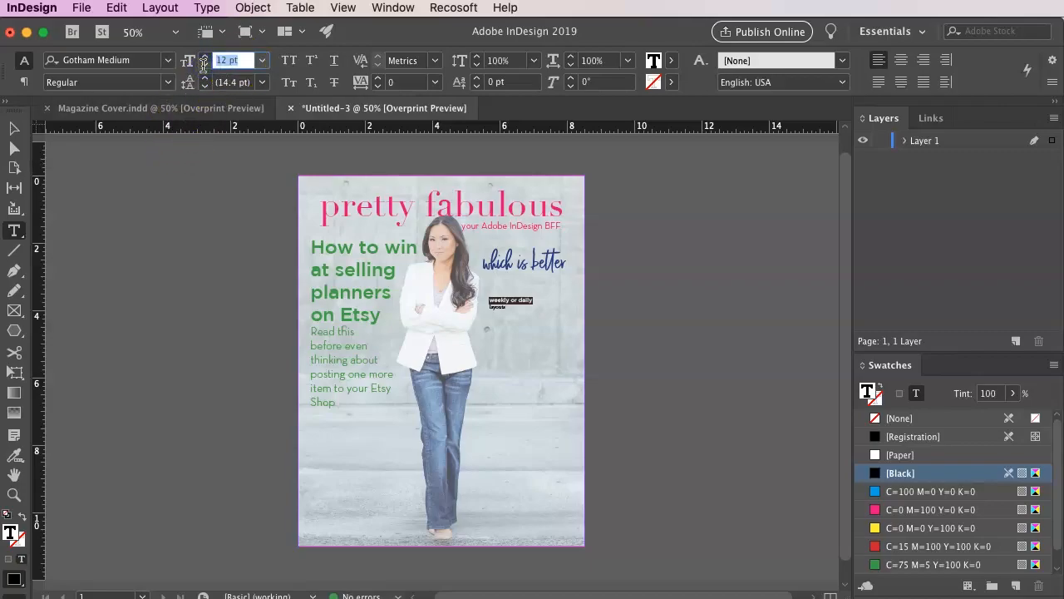
type("20")
key("Return")
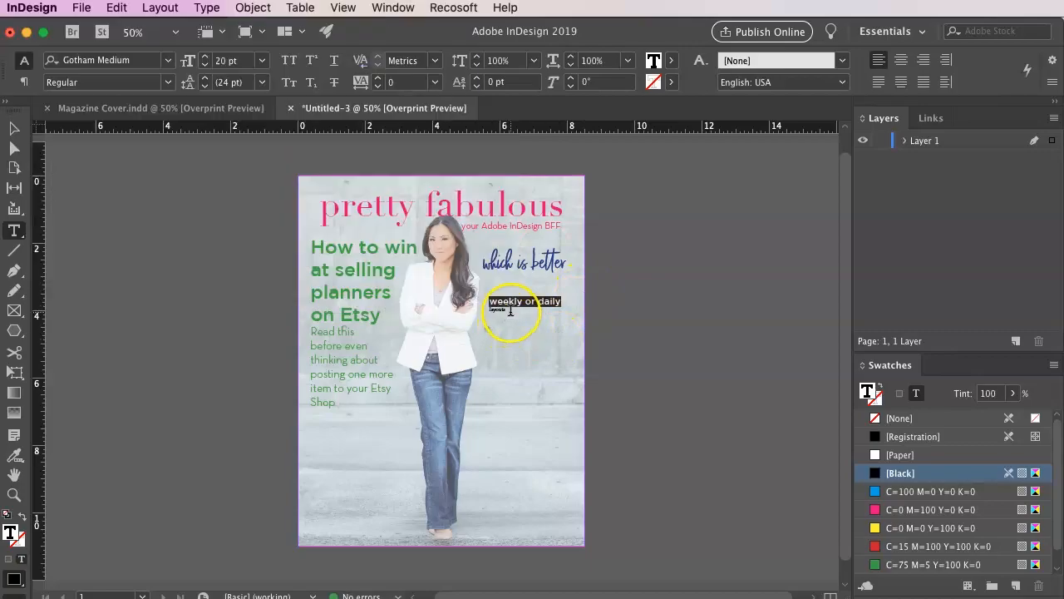
left_click(168, 60)
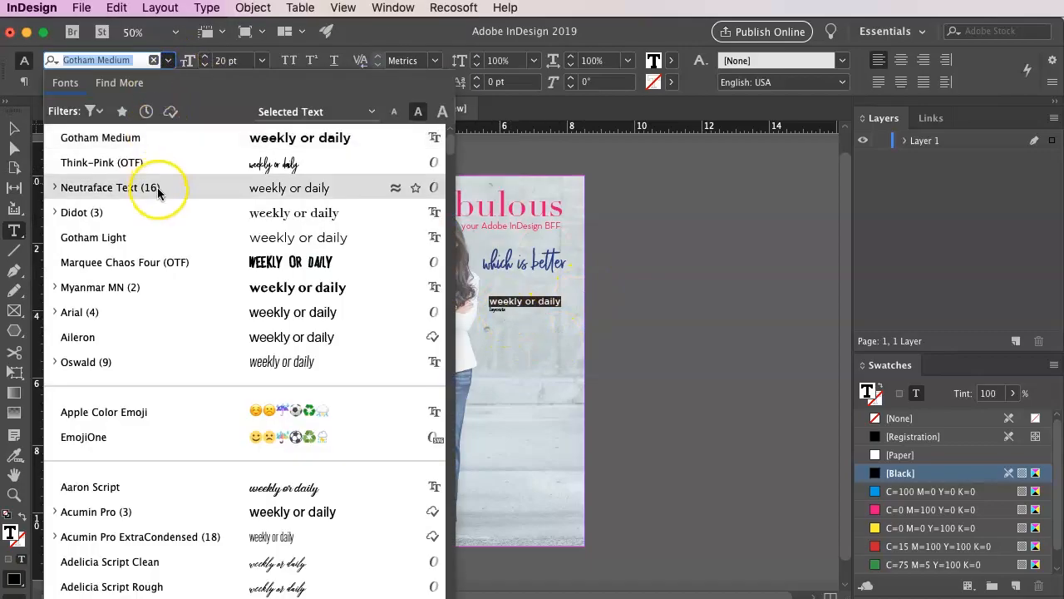
left_click(407, 238)
left_click(462, 300)
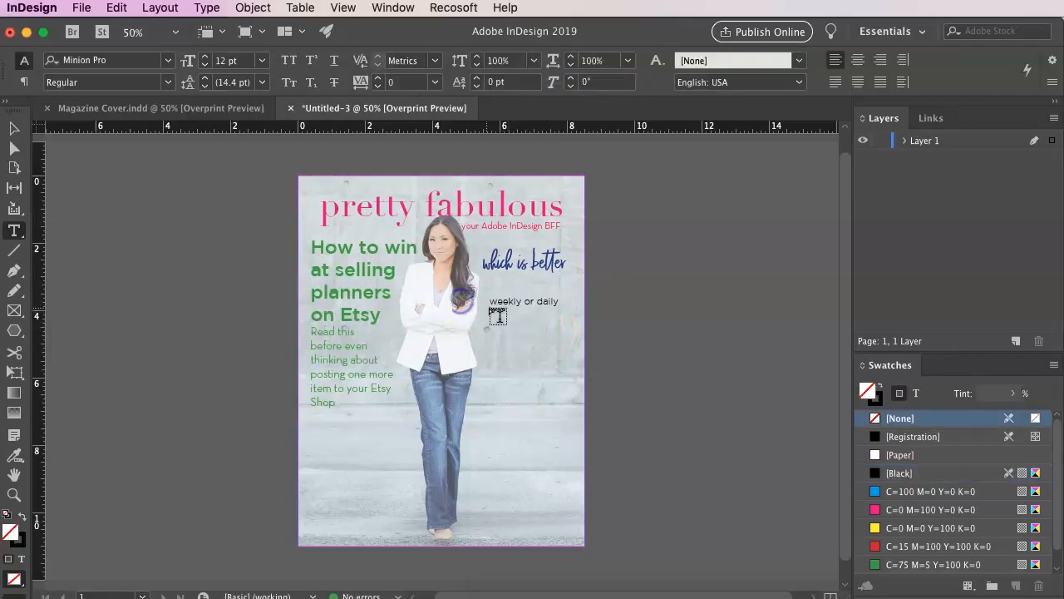
Step: Set the "layouts" line in Gotham Medium at 43 pt
left_click(170, 61)
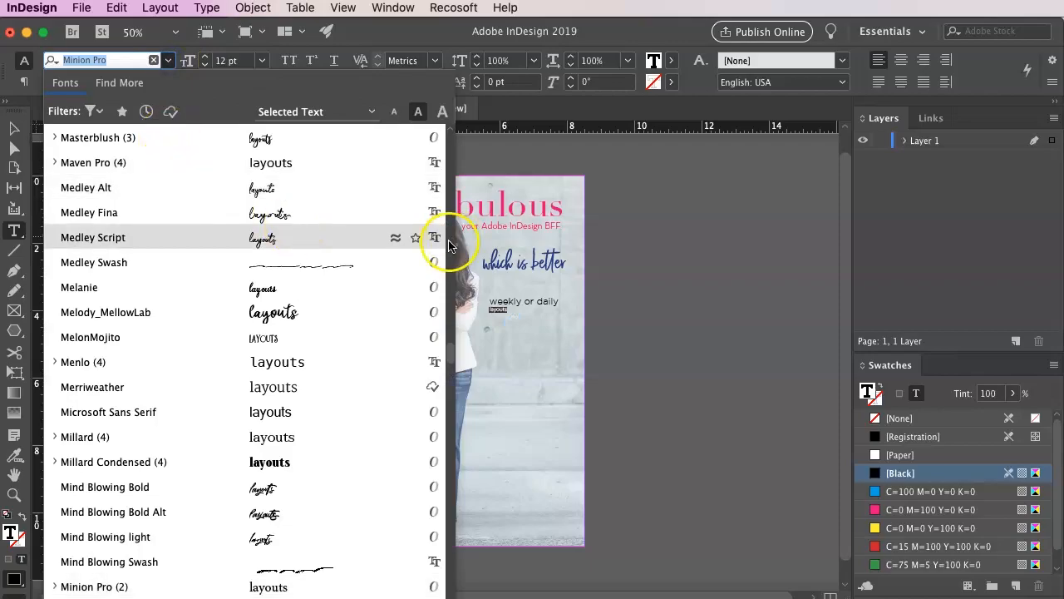
left_click_drag(448, 347, 446, 131)
left_click(178, 162)
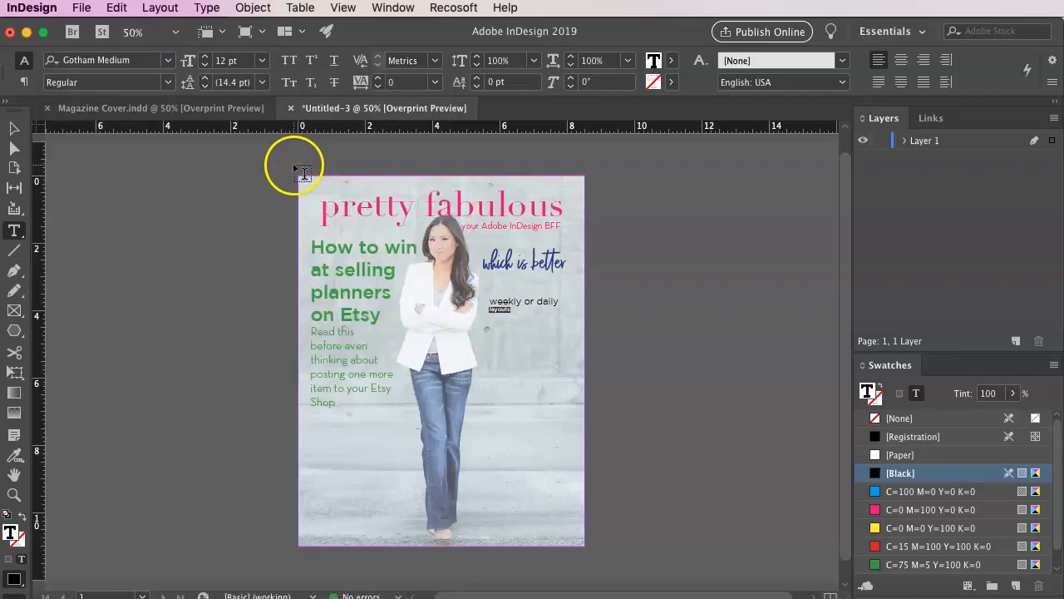
left_click(234, 60)
type("43")
key("Return")
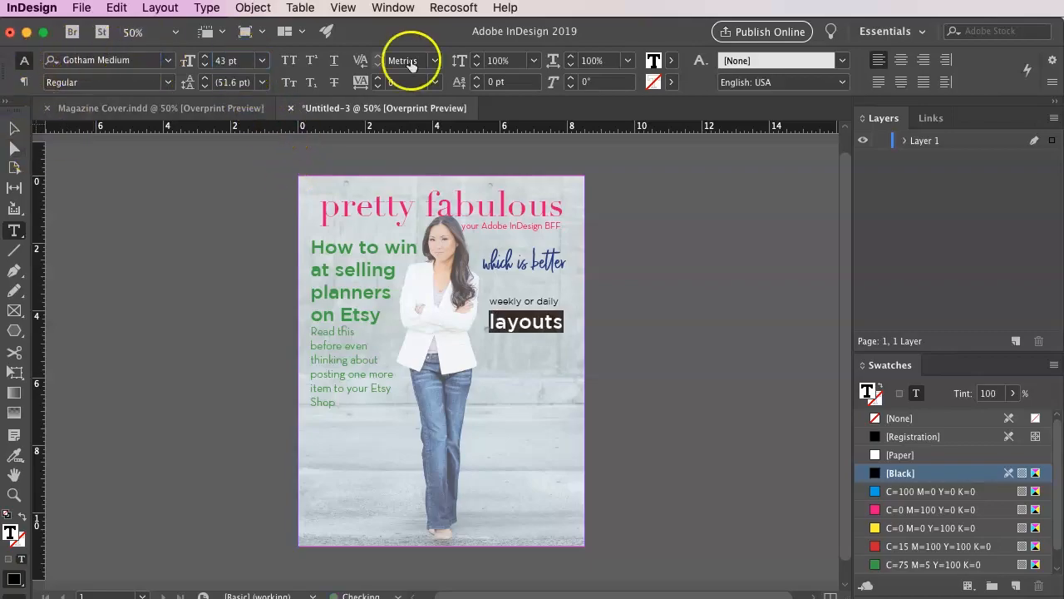
Step: Center both lines of "weekly or daily layouts" and move the frame up under "which is better" to X 5.4 in and Y 3 in
key("super+a")
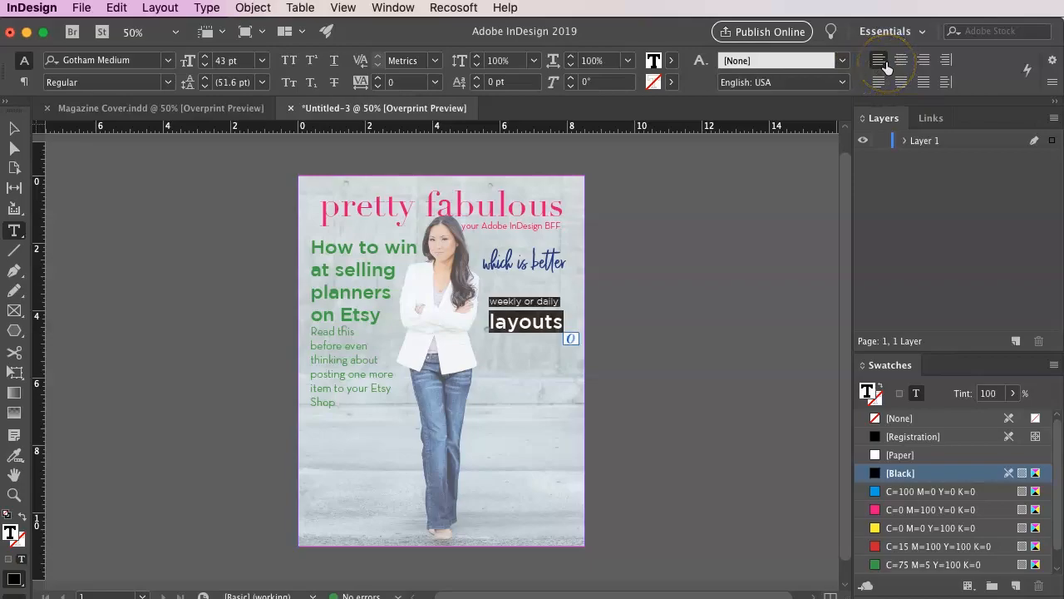
left_click(906, 63)
left_click(14, 128)
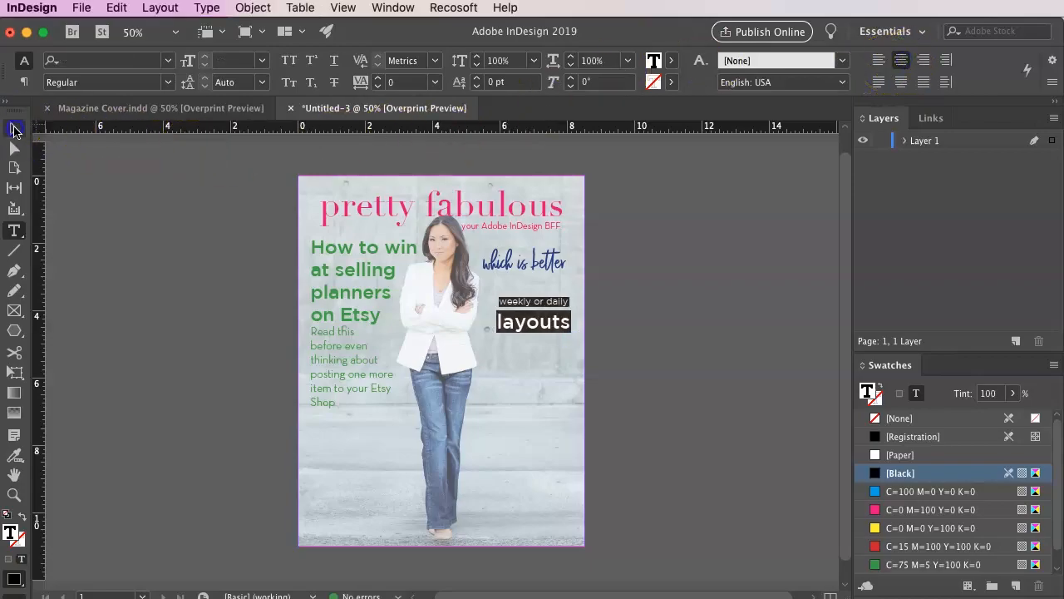
left_click_drag(540, 328, 536, 307)
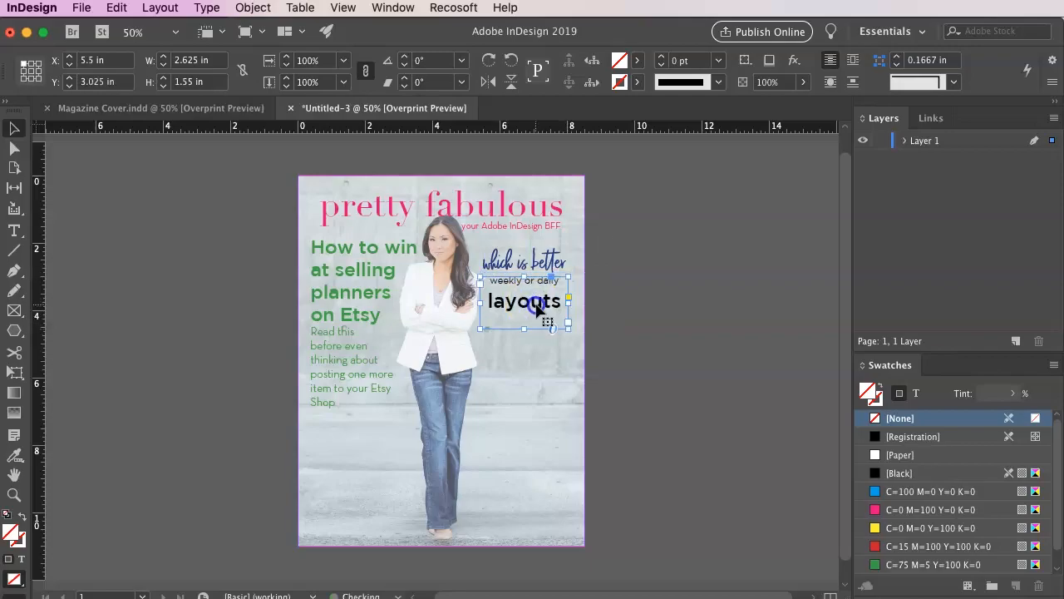
Step: Color the "weekly or daily layouts" text dark blue with the C=100 M=90 Y=10 K=0 swatch
left_click(637, 60)
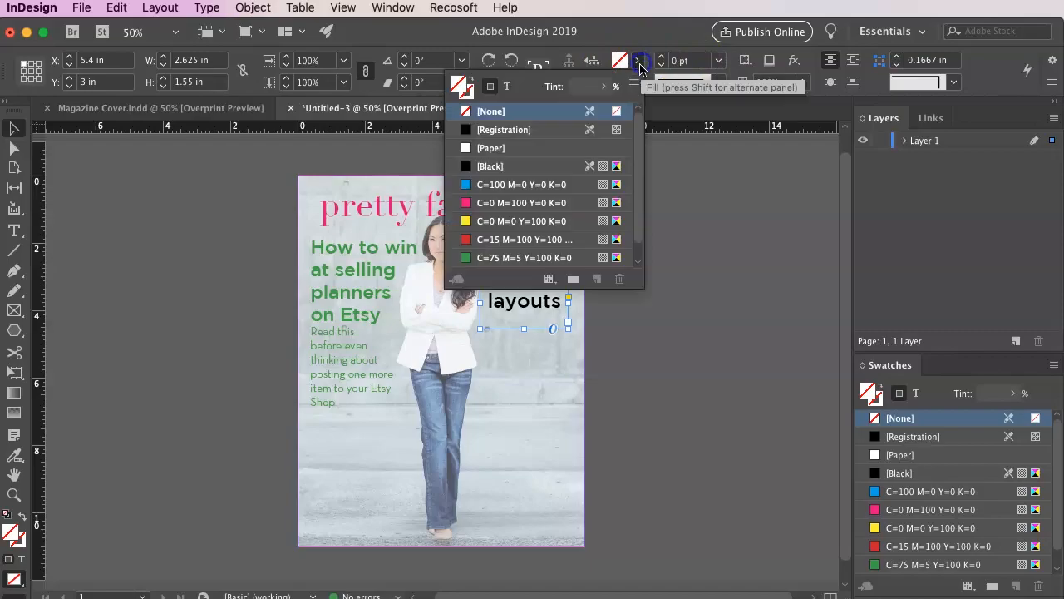
left_click(507, 86)
scroll(505, 241, "down", 1)
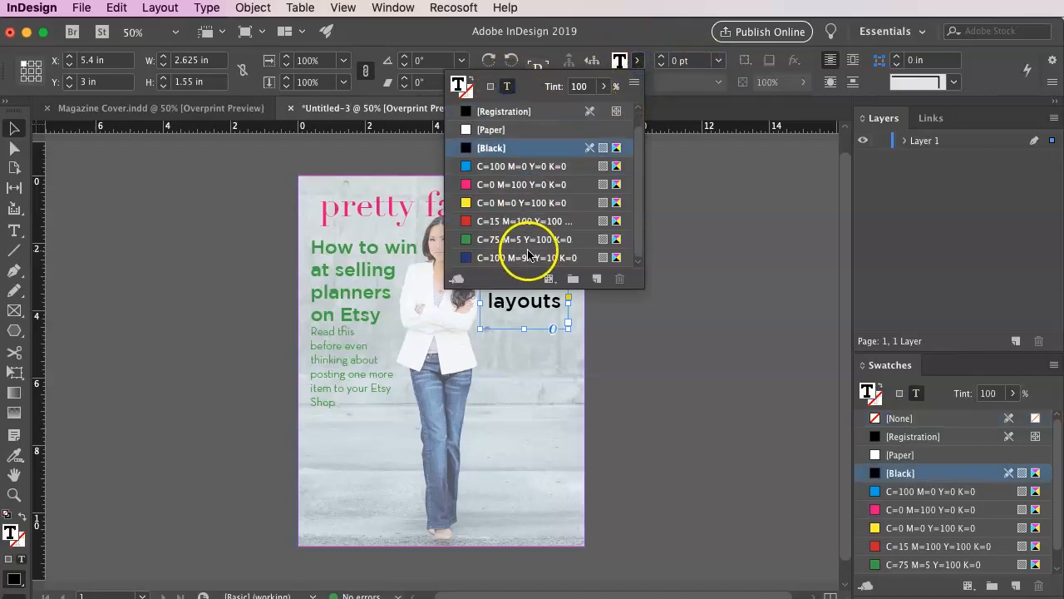
left_click(525, 259)
left_click(448, 442)
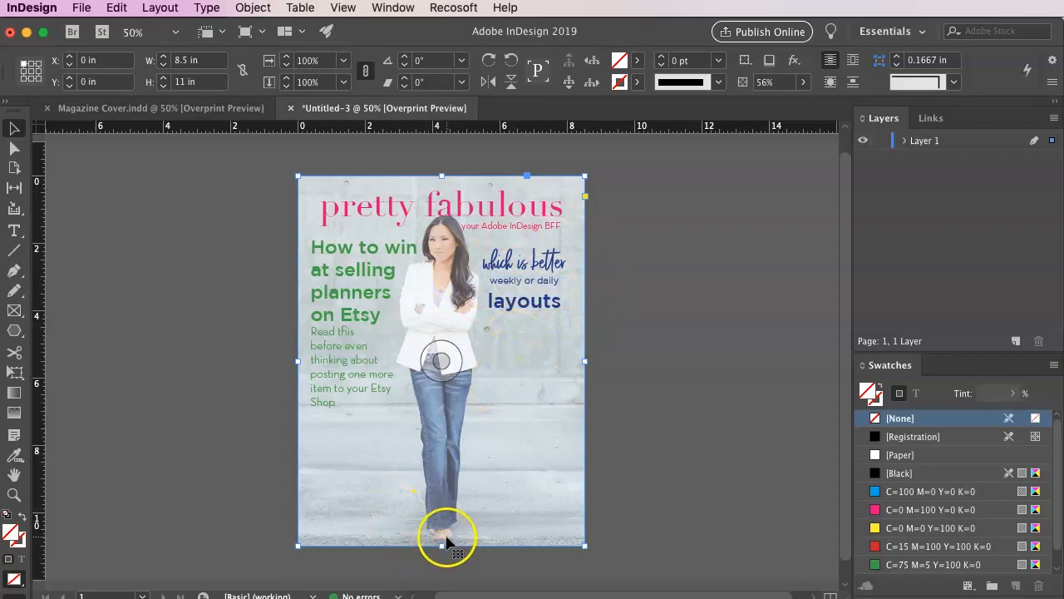
Step: Try the "layouts" line in Neutraface Text Book
double_click(541, 307)
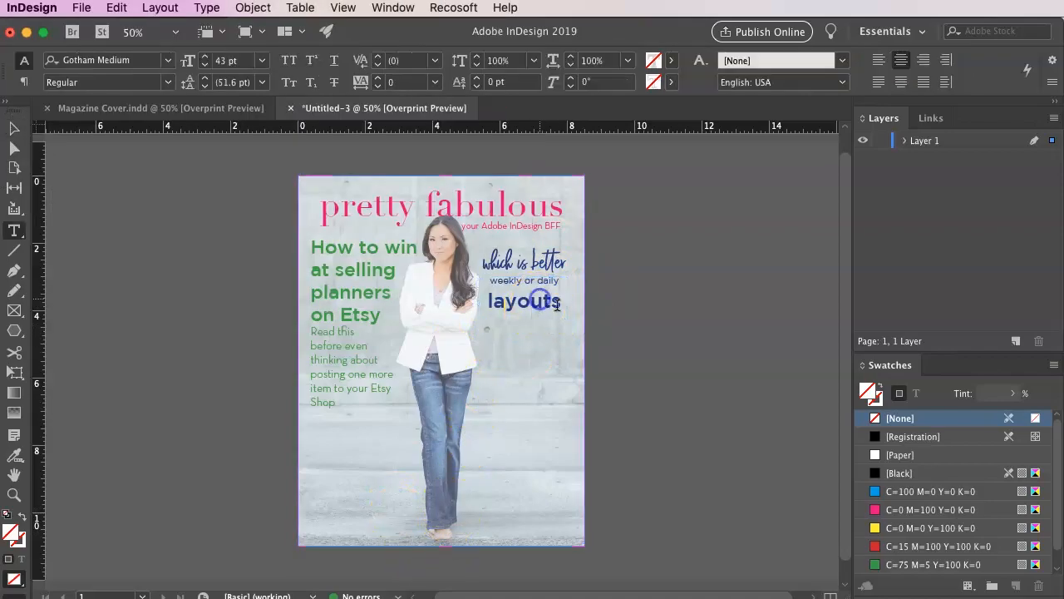
left_click_drag(563, 304, 476, 303)
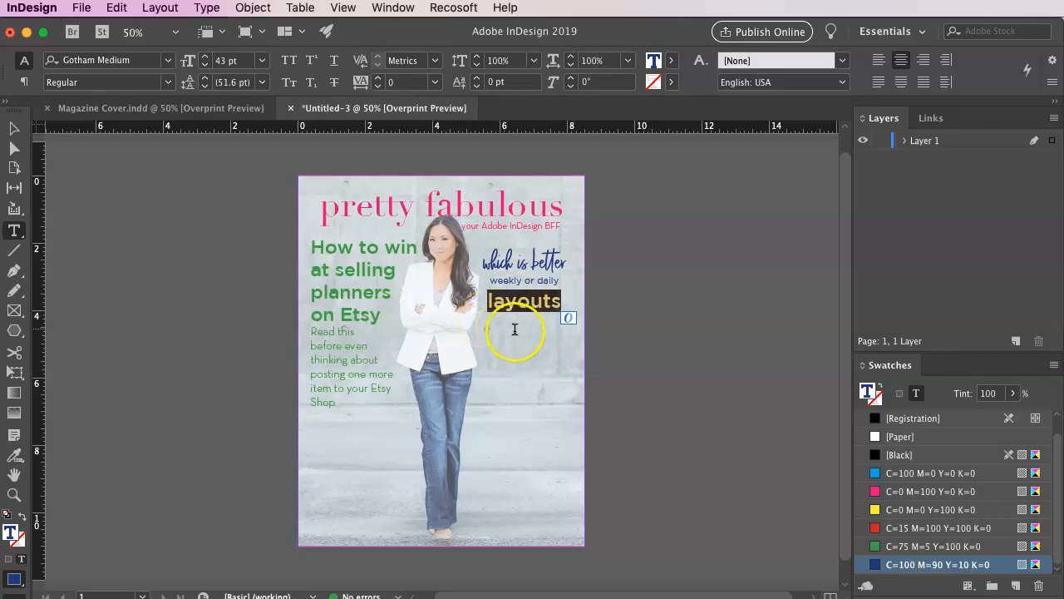
left_click(551, 281)
left_click_drag(565, 302, 453, 263)
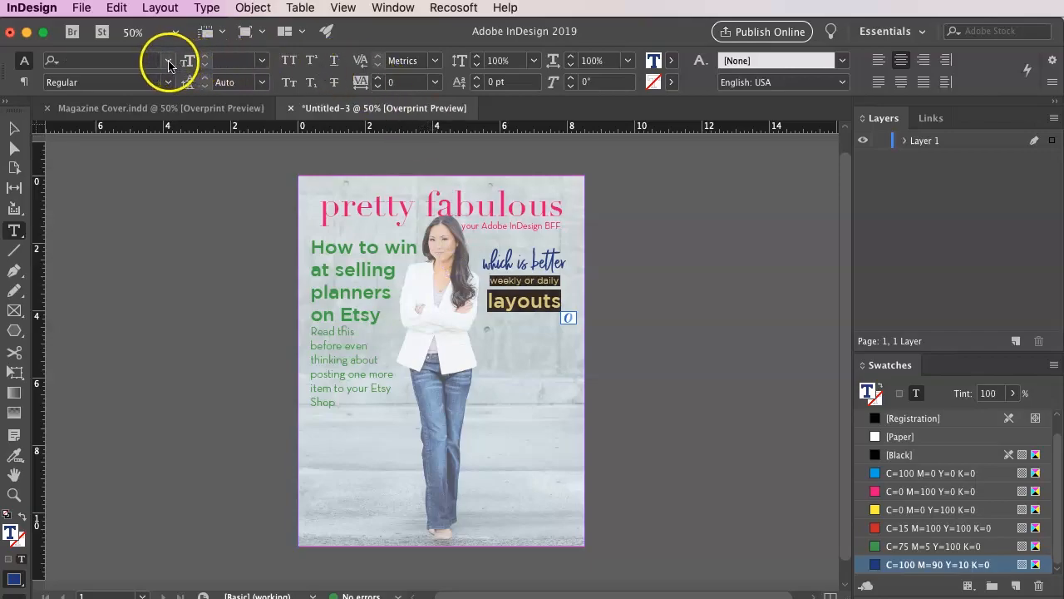
left_click(508, 304)
left_click_drag(488, 304, 567, 304)
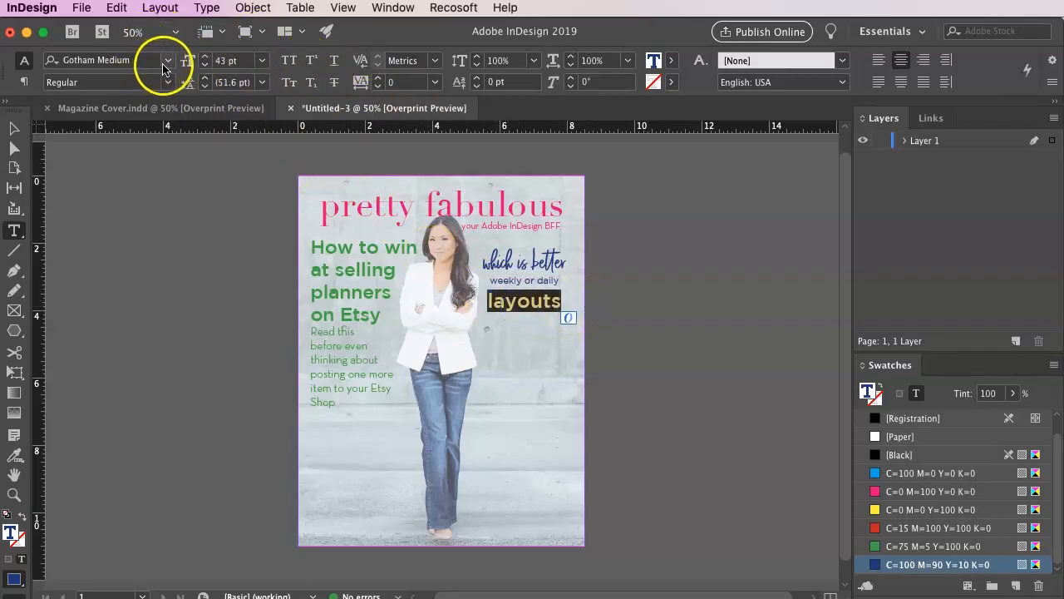
left_click(167, 60)
left_click(135, 217)
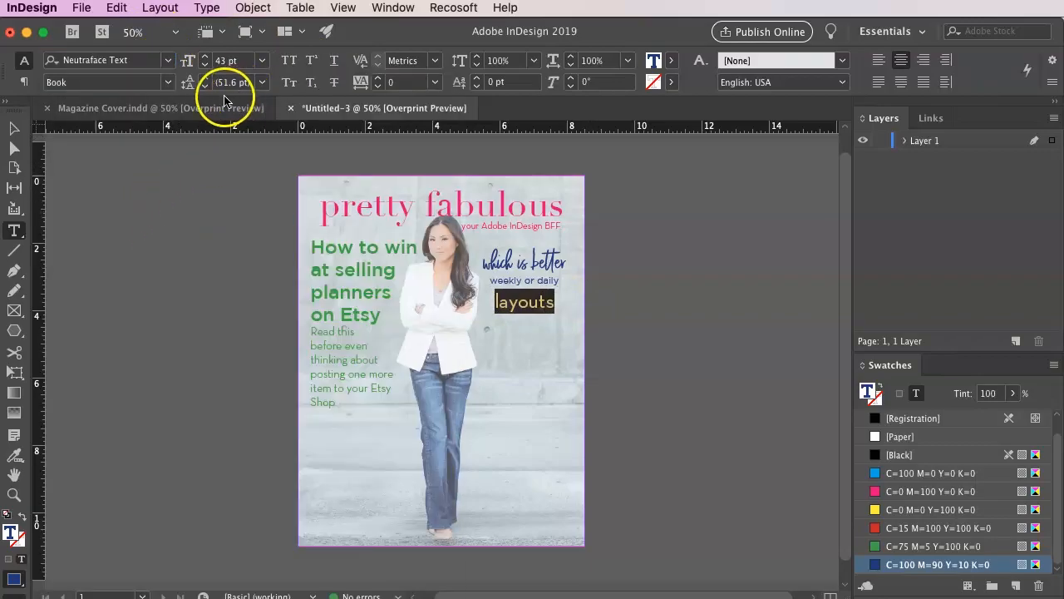
left_click(246, 63)
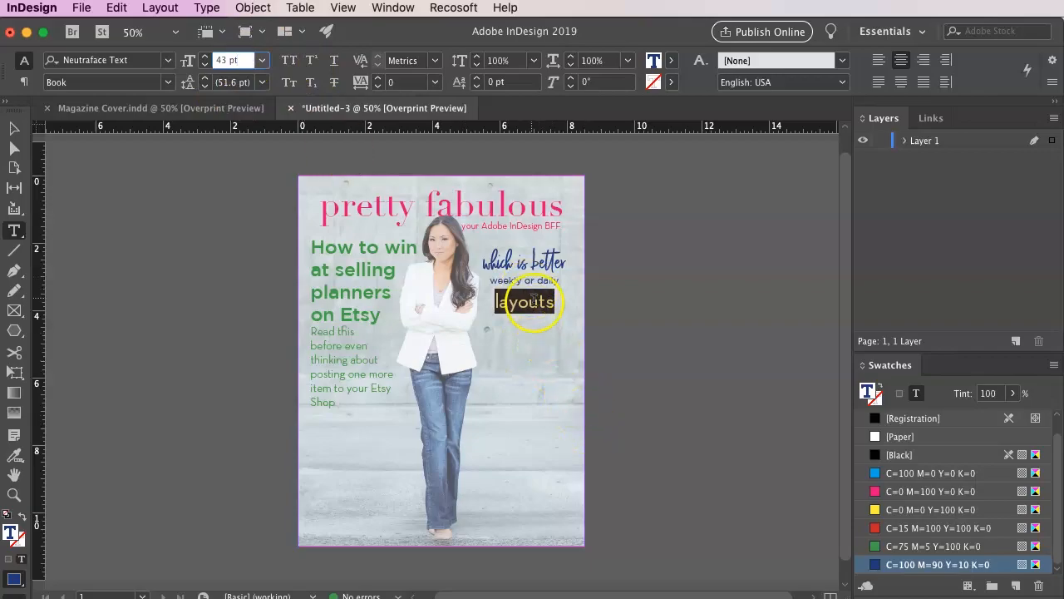
left_click(612, 416)
Step: Check the font of "layouts" in Magazine Cover.indd and set the new cover's "layouts" line in Gotham Light to match
left_click(221, 108)
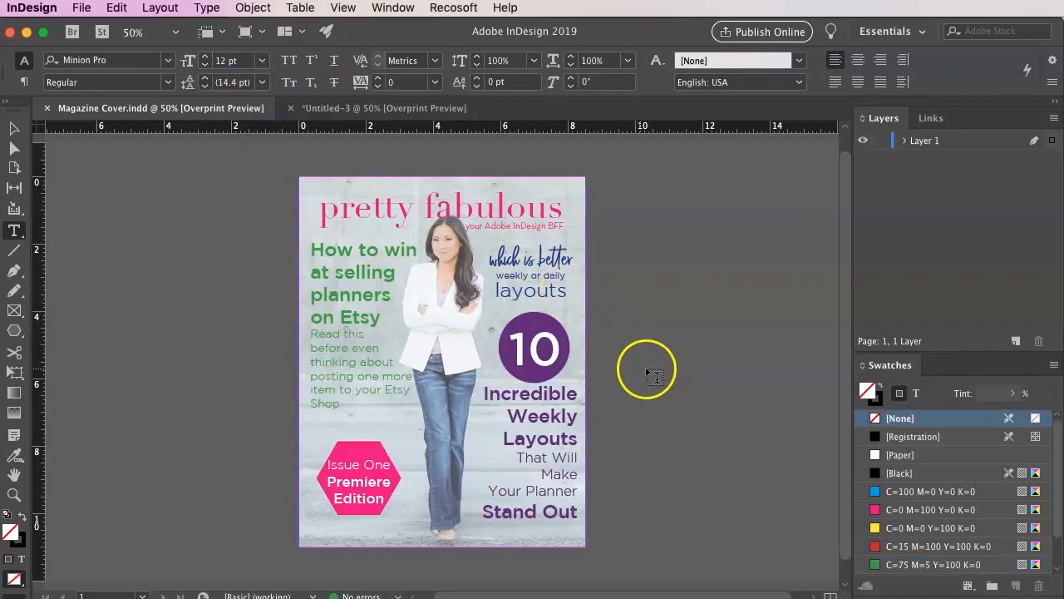
left_click_drag(500, 291, 572, 291)
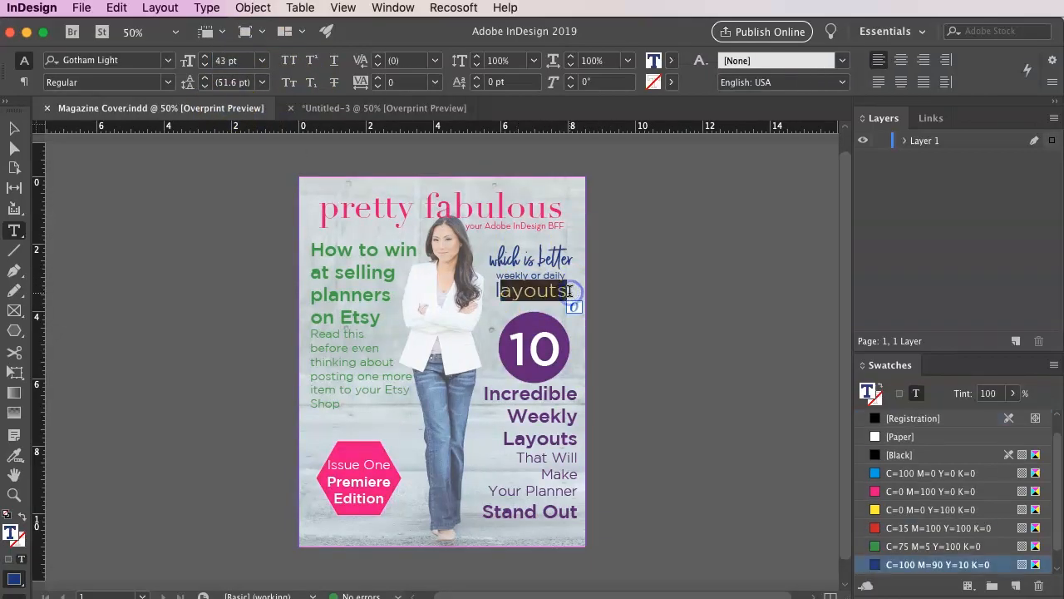
left_click(309, 107)
left_click_drag(552, 301, 459, 294)
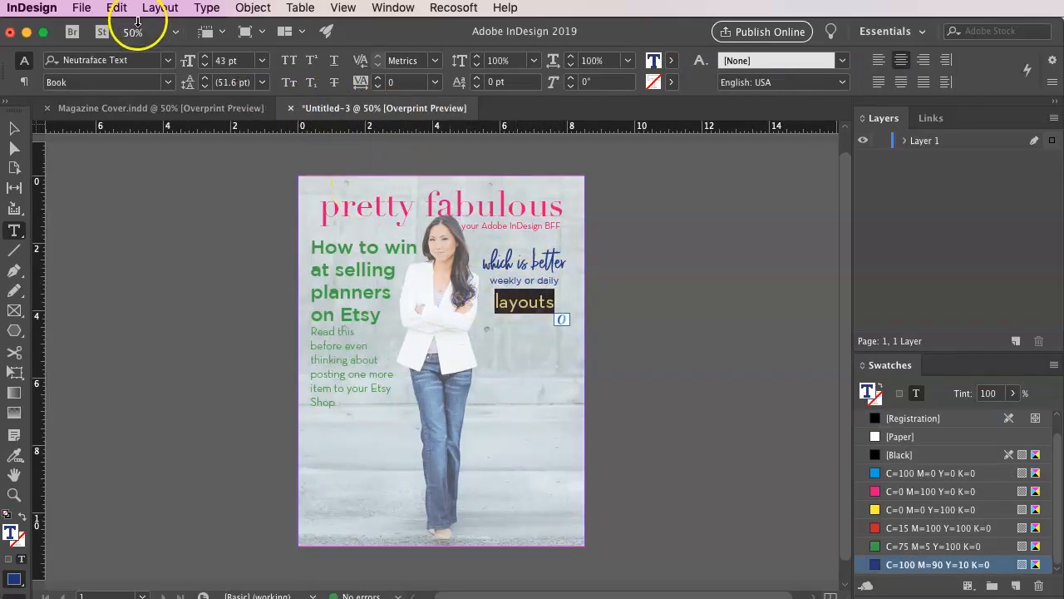
left_click(167, 60)
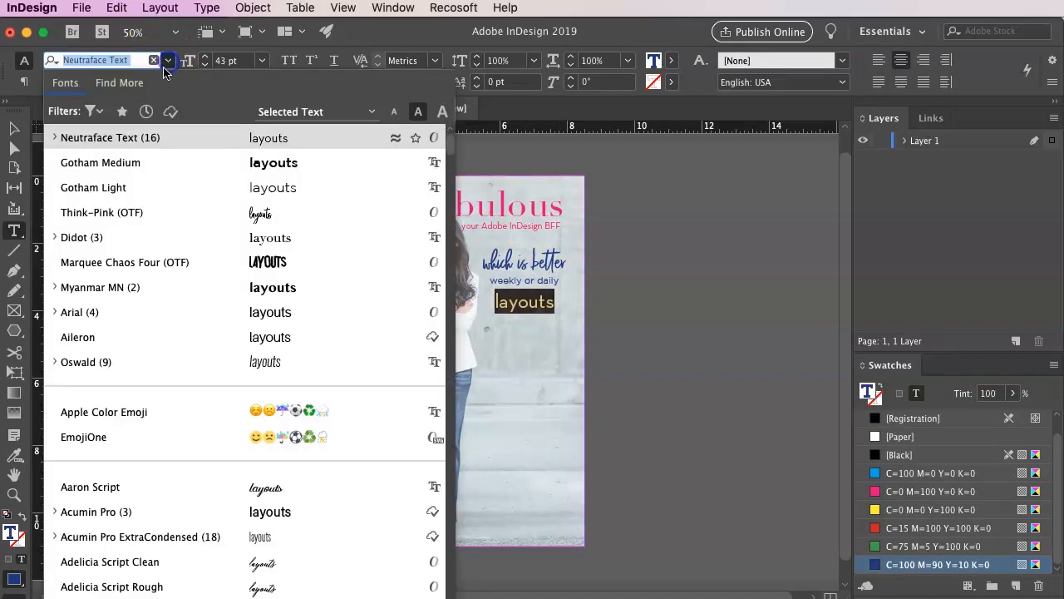
left_click(149, 187)
left_click(14, 128)
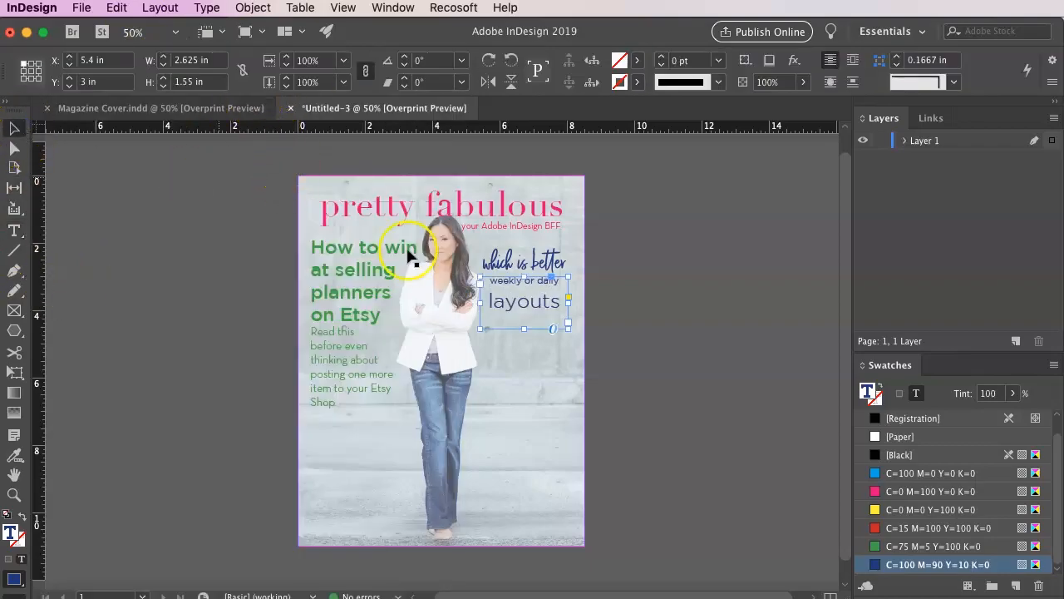
left_click(629, 361)
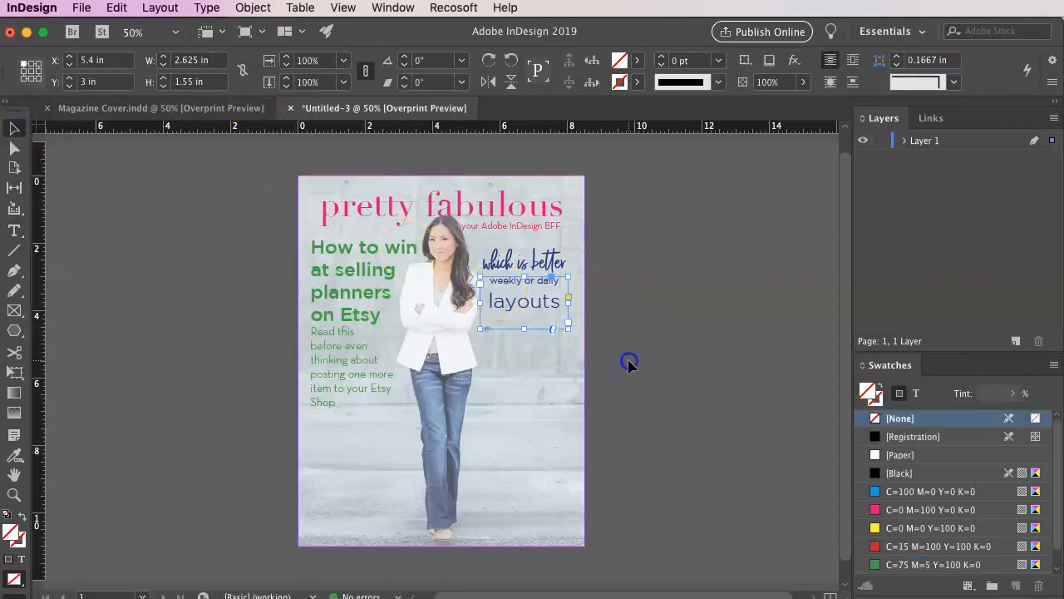
left_click(514, 488)
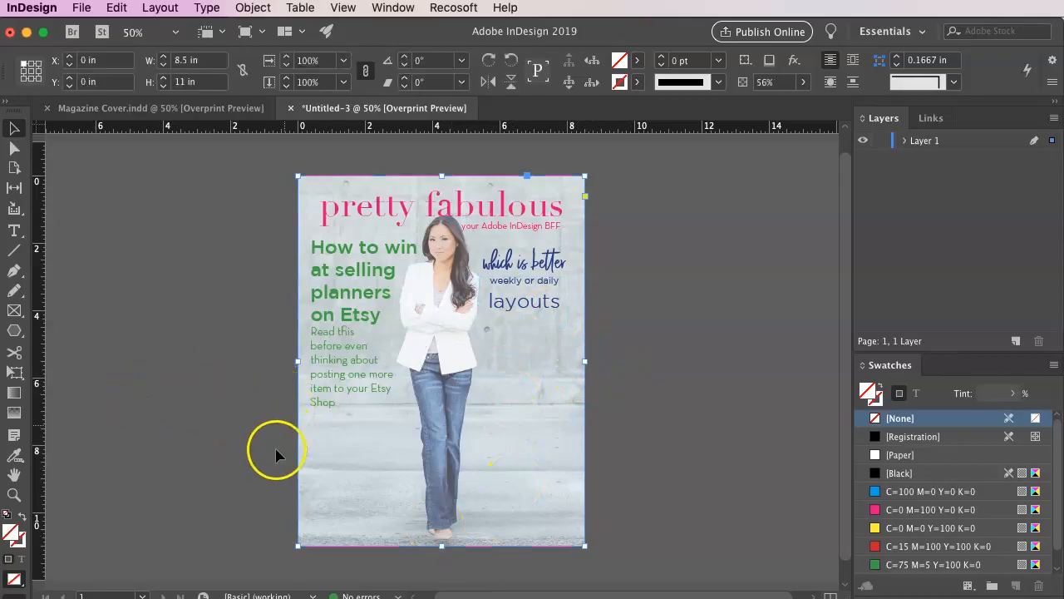
Step: Compare with Magazine Cover.indd, then draw a circle about 2.2 in across below "layouts" in the new cover with the Ellipse Tool
left_click(159, 109)
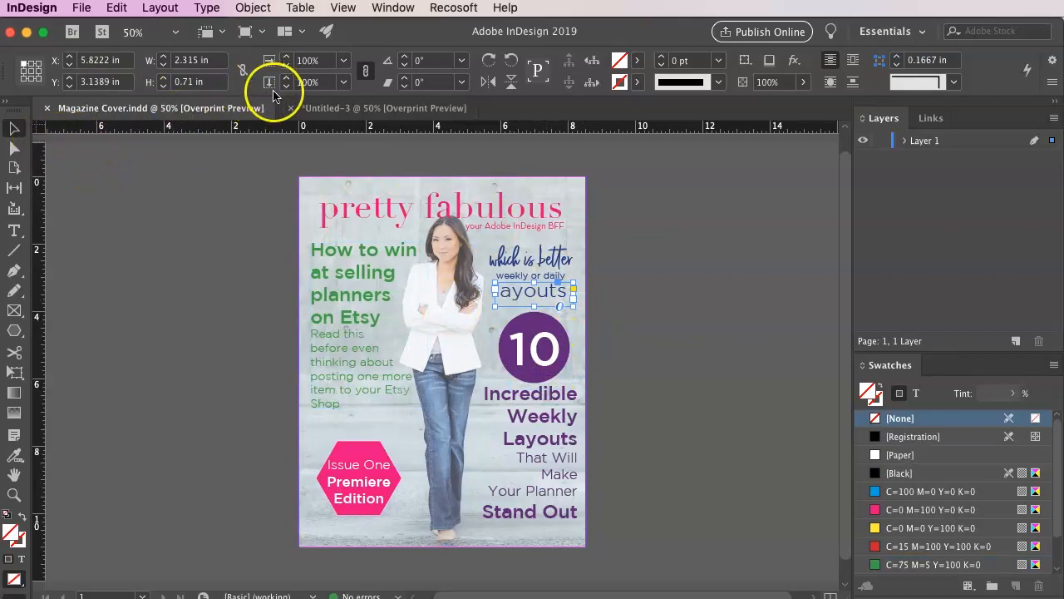
left_click(311, 108)
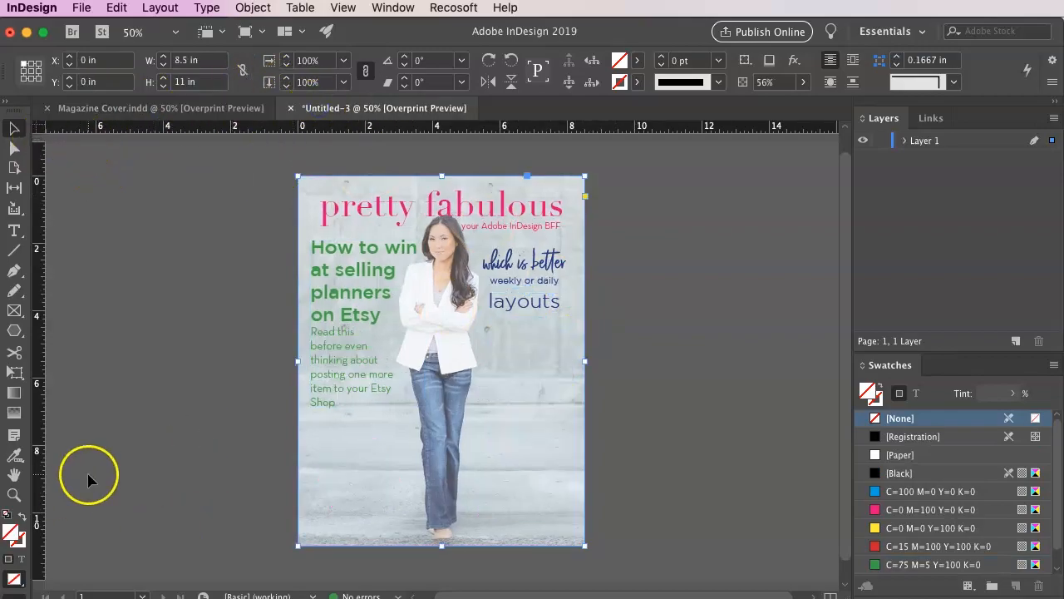
left_click(17, 333)
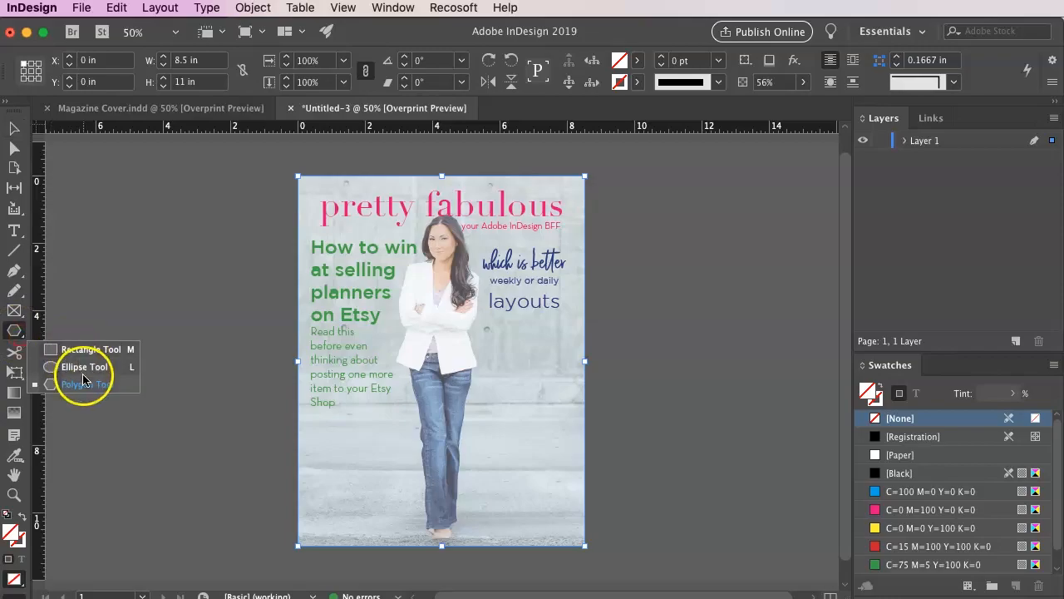
left_click(85, 368)
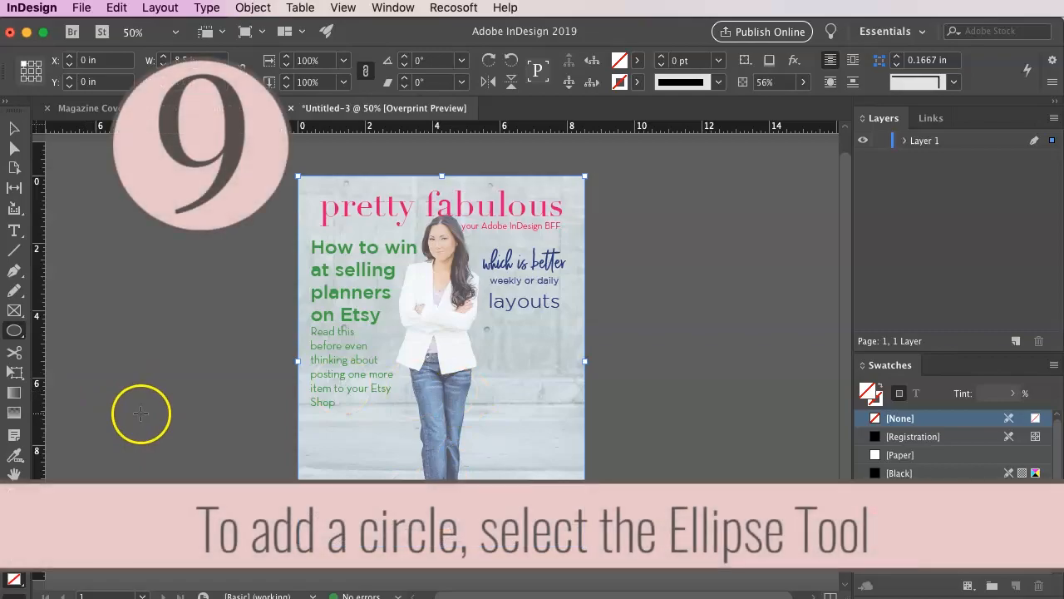
left_click_drag(494, 333, 570, 431)
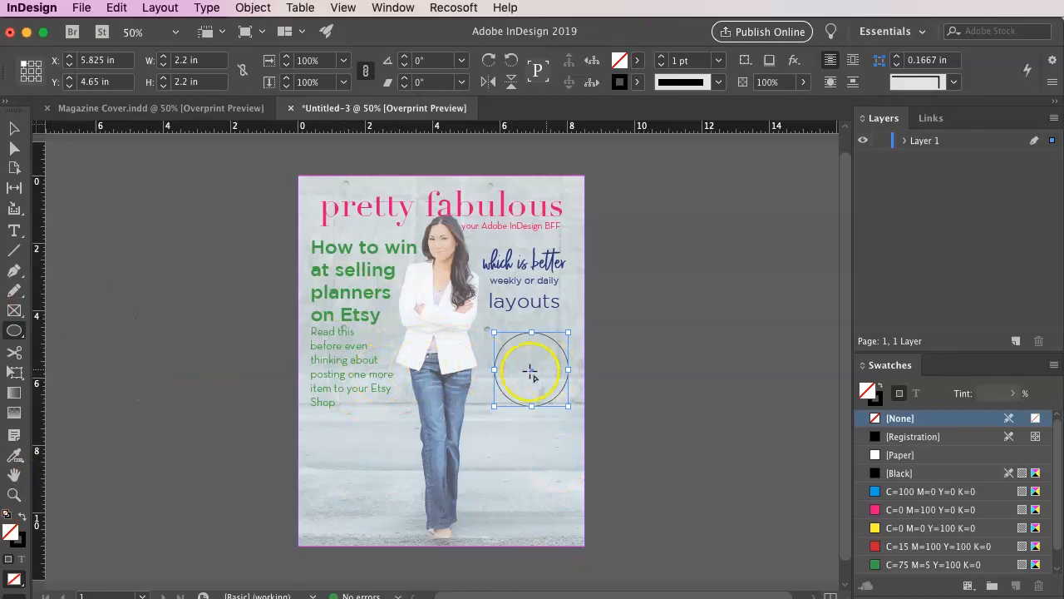
Step: Fill the circle with the pink C=0 M=100 Y=0 K=0 swatch
left_click(638, 61)
scroll(562, 217, "down", 1)
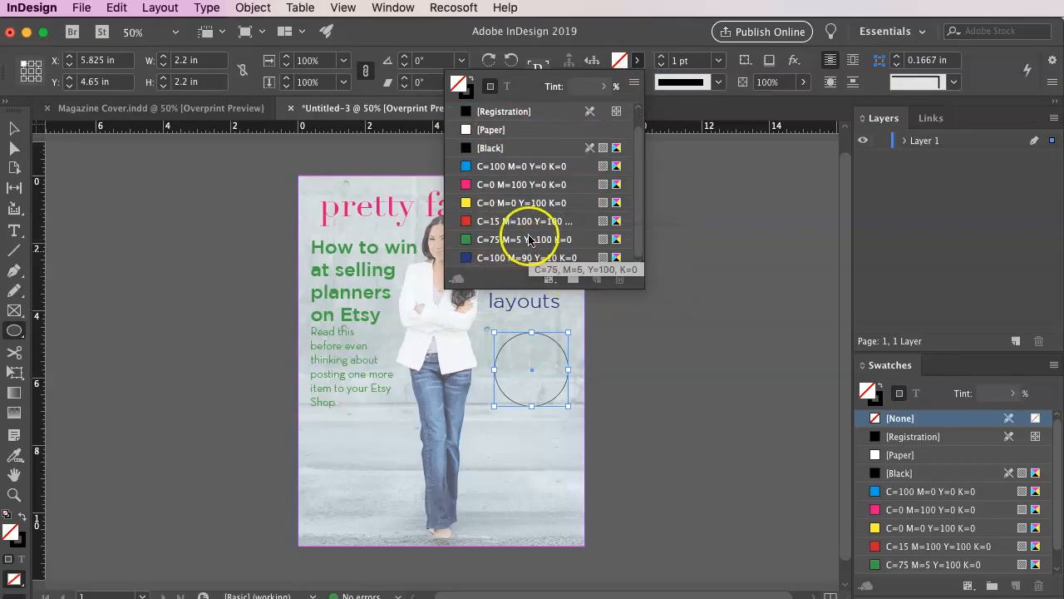
left_click(524, 184)
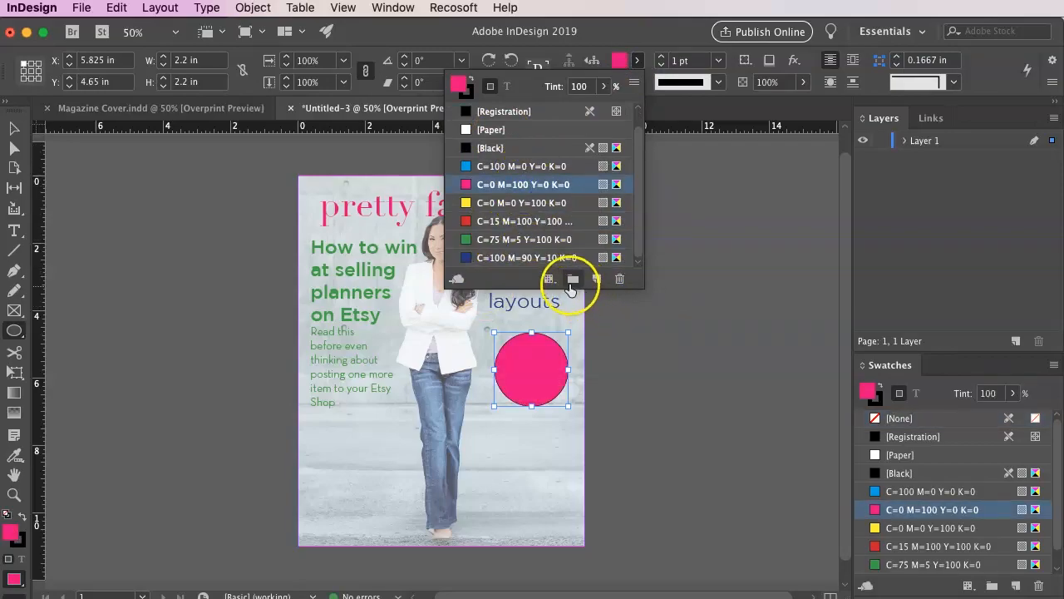
Step: Add a new swatch for the circle's fill in RGB mode with Red 95, Green 0 and Blue 140
left_click(596, 283)
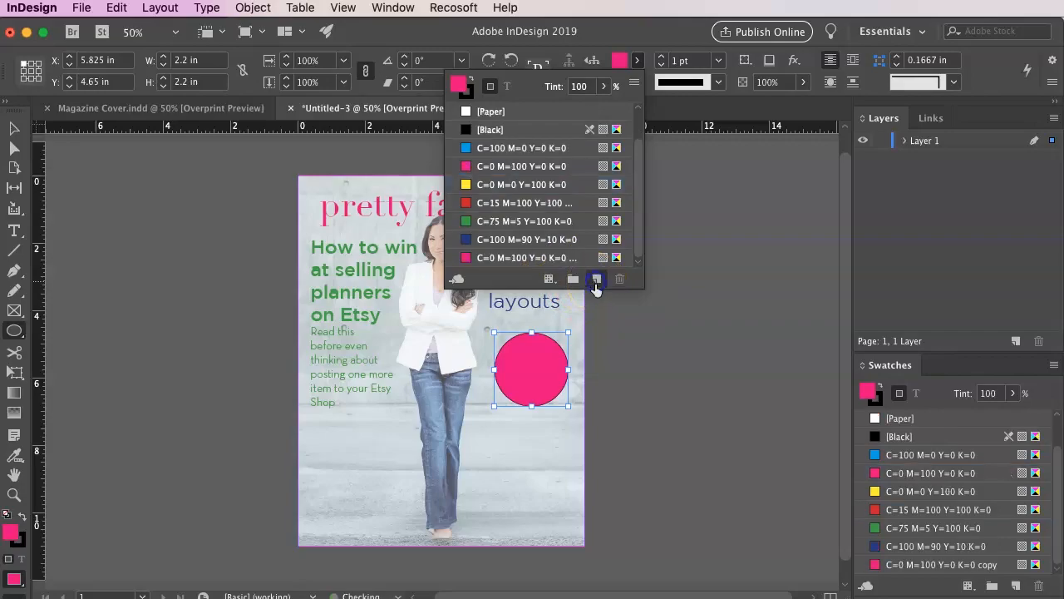
double_click(524, 259)
left_click(777, 182)
left_click(732, 252)
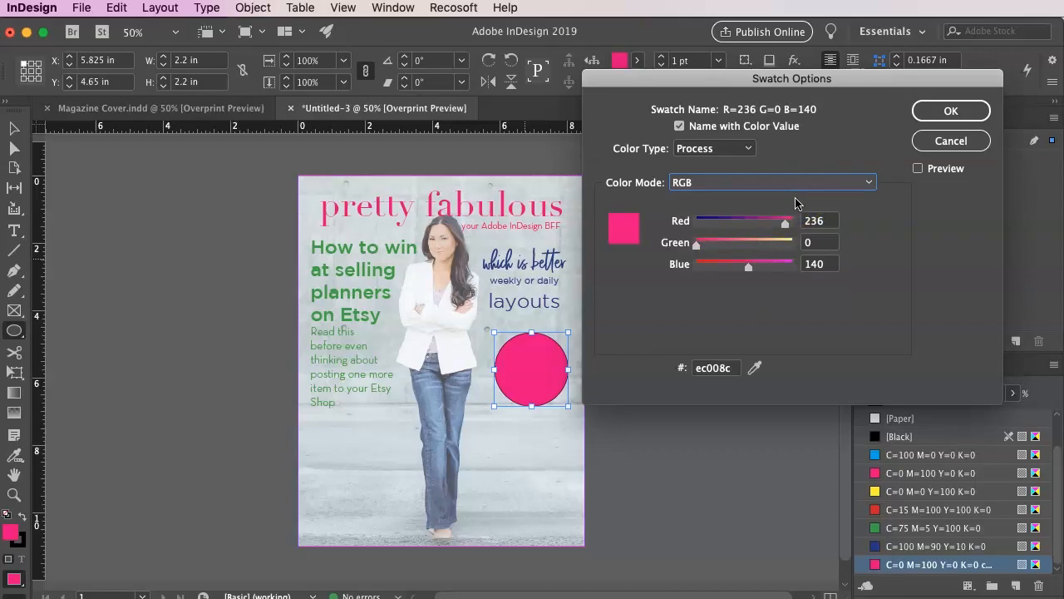
left_click_drag(787, 225, 725, 227)
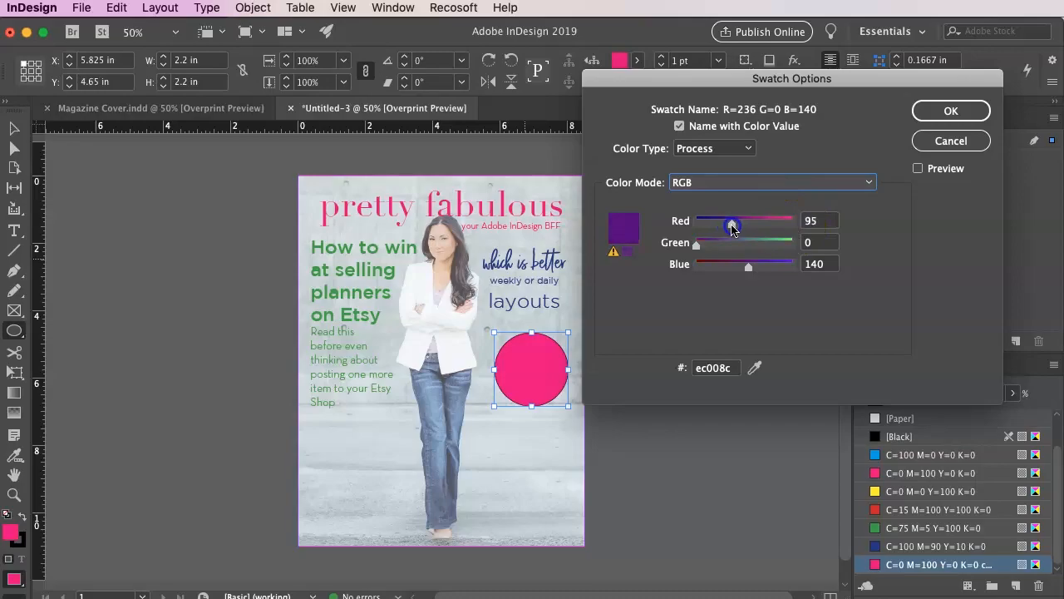
left_click(950, 110)
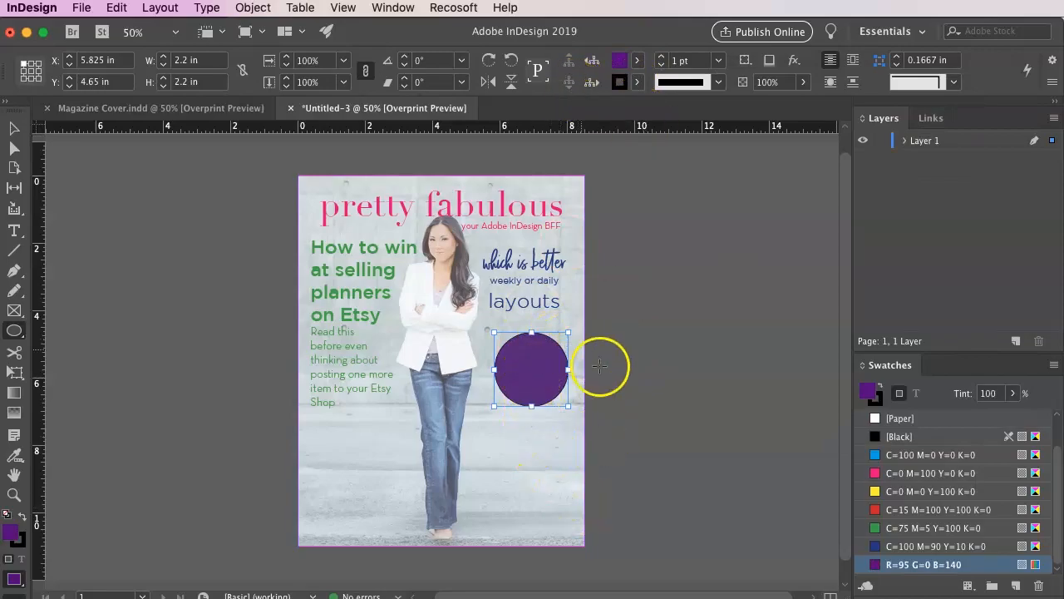
Step: Set the purple circle's stroke color to [Paper]
left_click(692, 82)
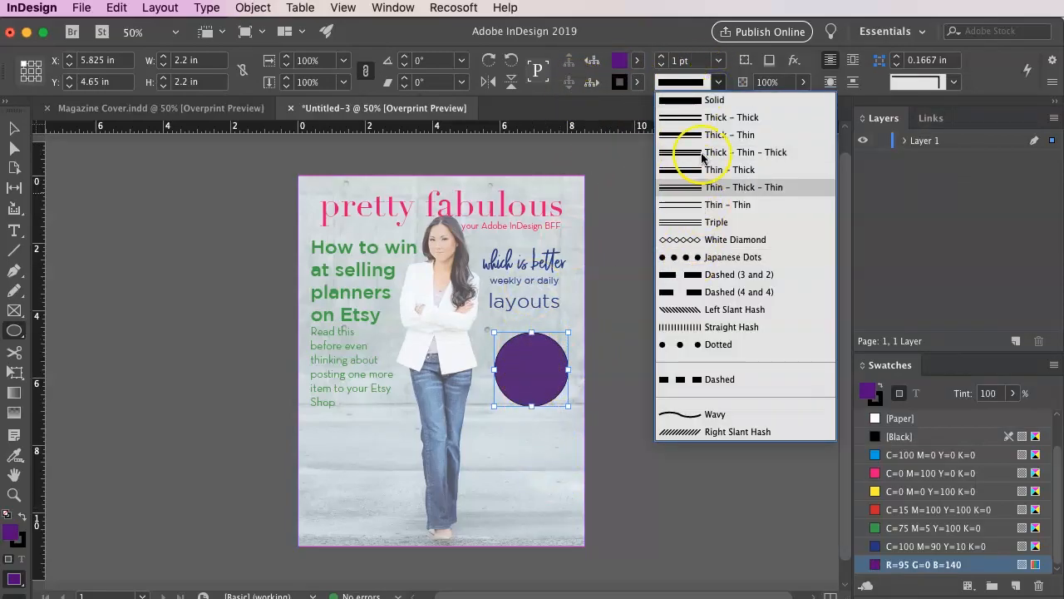
left_click(639, 81)
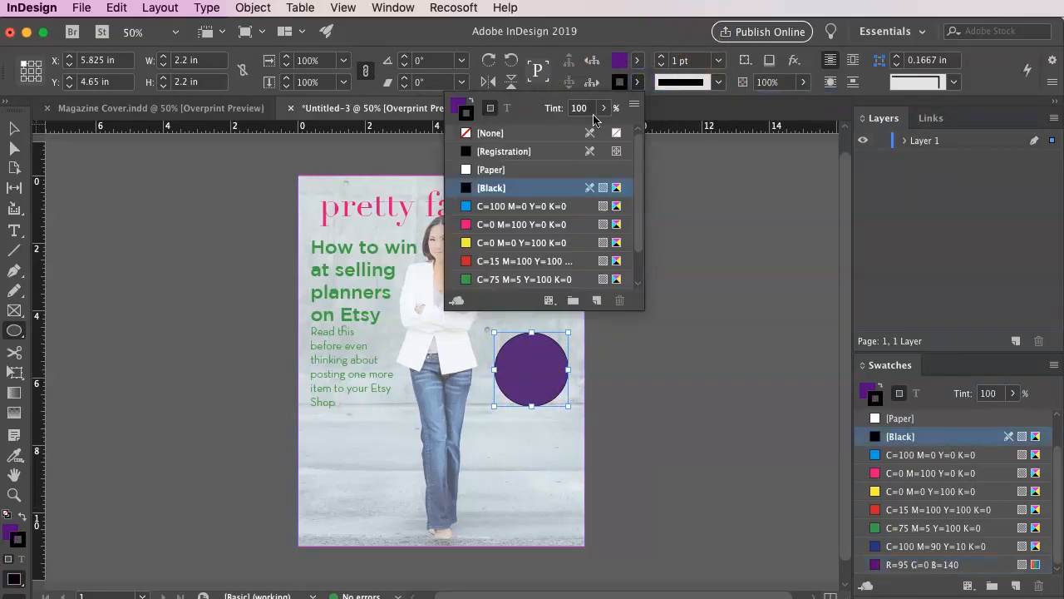
left_click(508, 170)
left_click(15, 131)
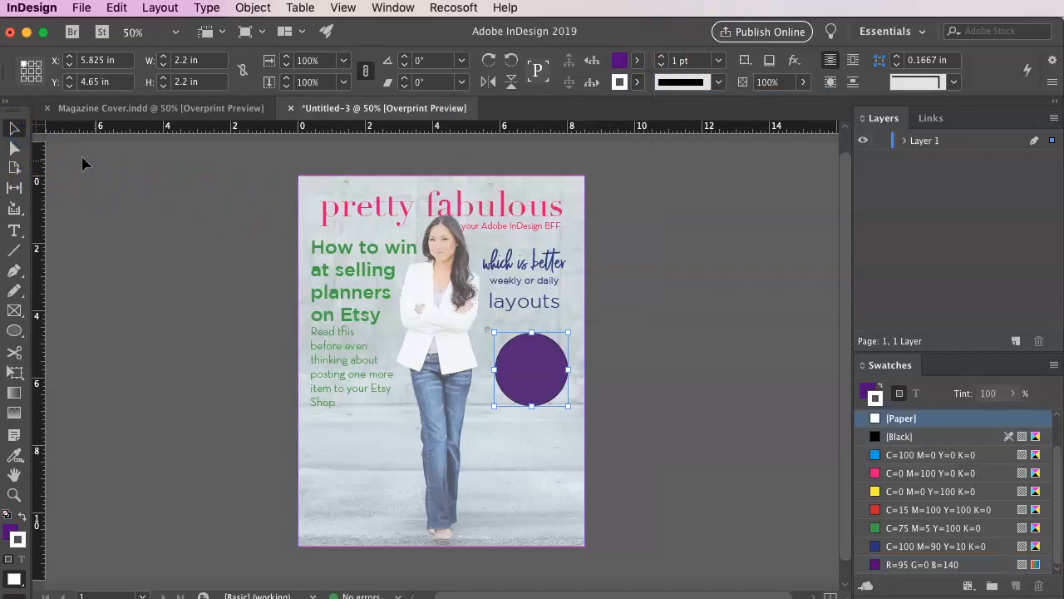
left_click(607, 483)
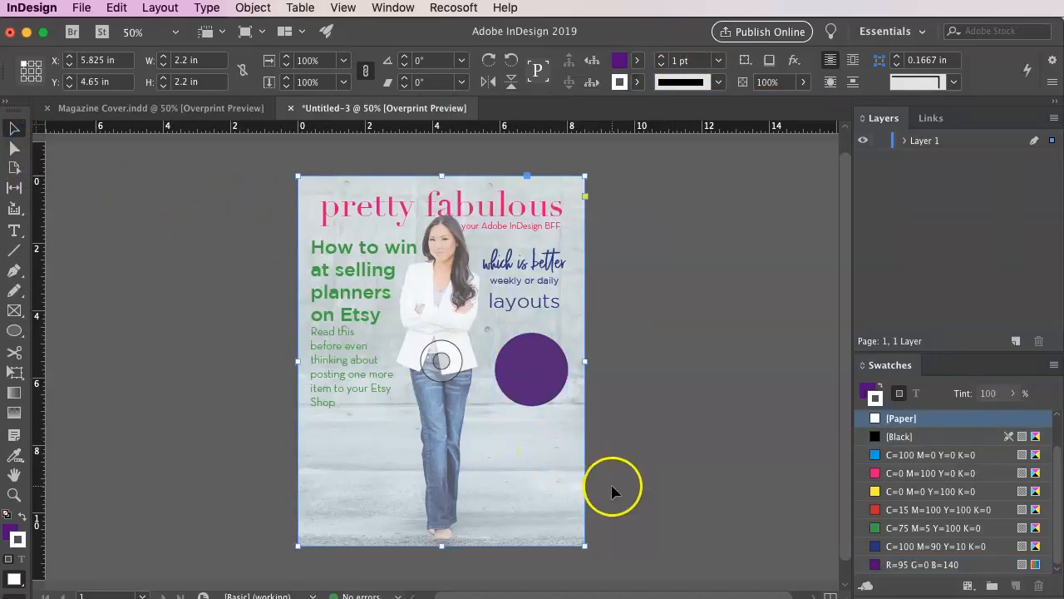
left_click(537, 372)
Step: Add a text frame reading "10" below the purple circle, set in Gotham Medium at 100 pt
left_click(15, 230)
left_click_drag(480, 442, 563, 525)
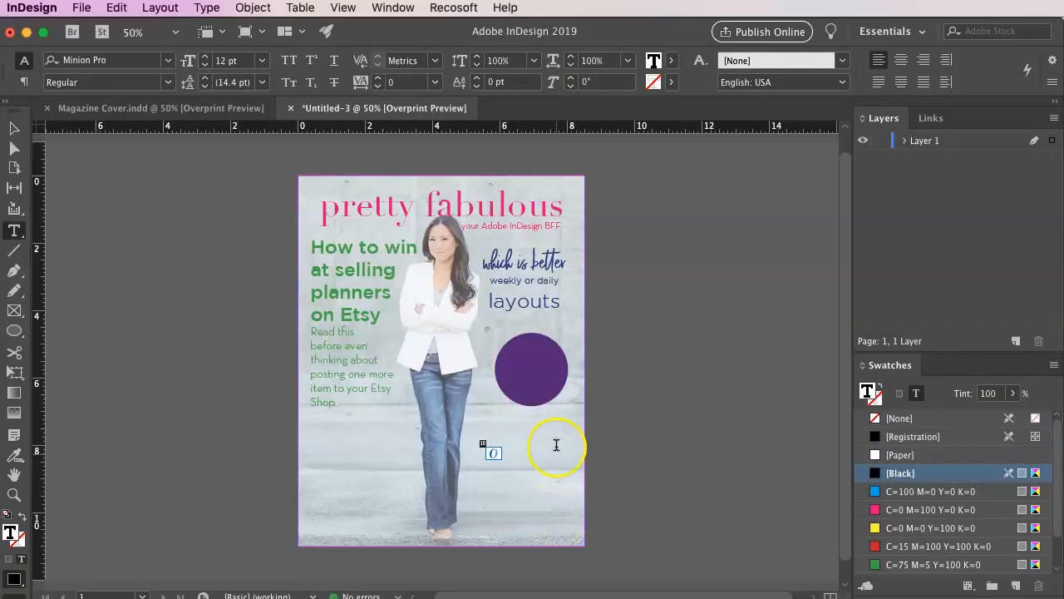
left_click(167, 60)
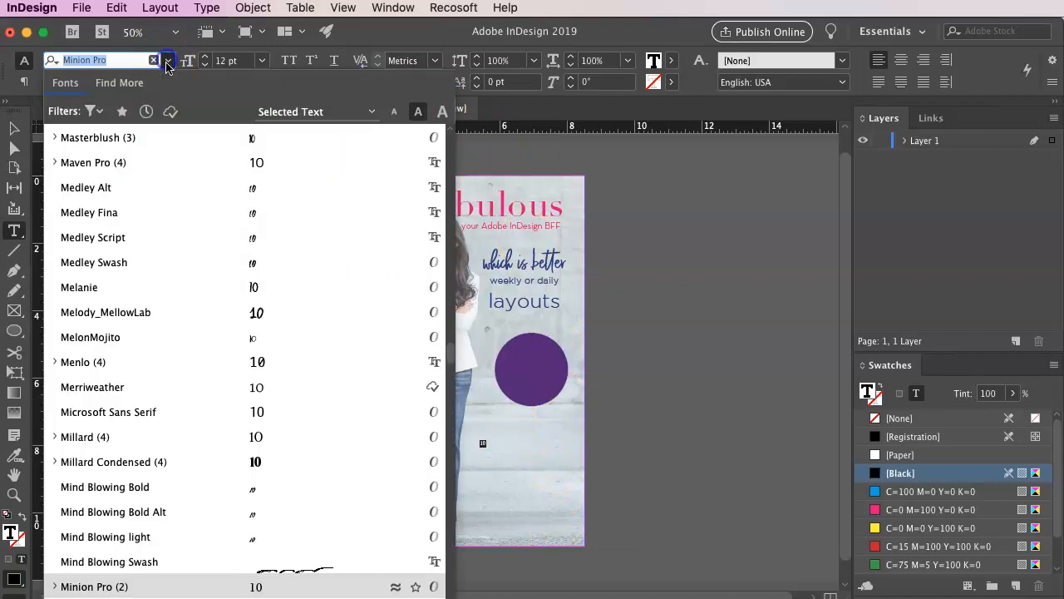
left_click_drag(450, 355, 446, 117)
left_click(162, 185)
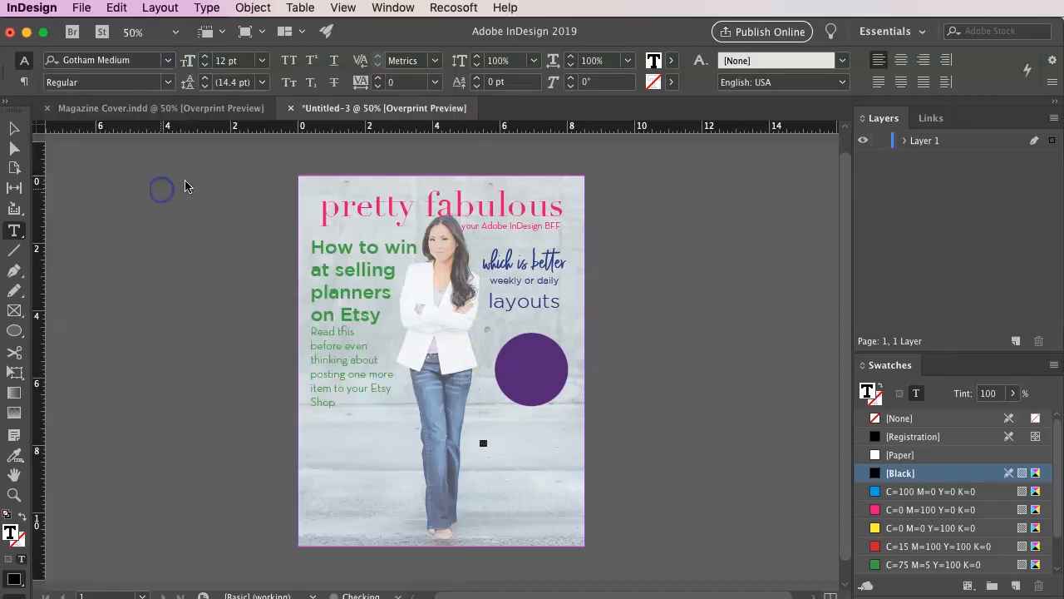
left_click_drag(242, 61, 96, 36)
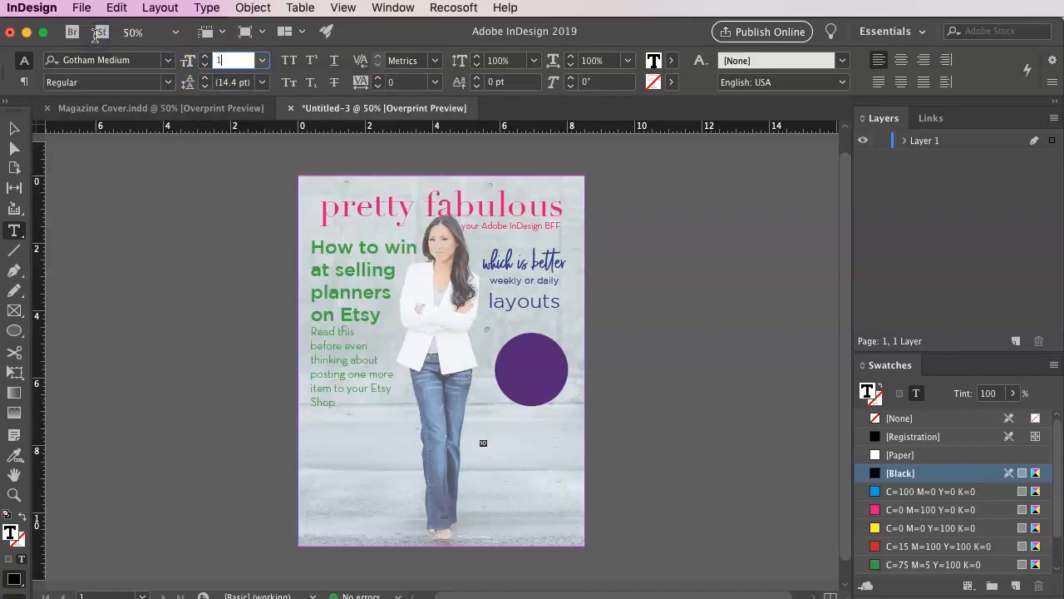
type("100")
key("Return")
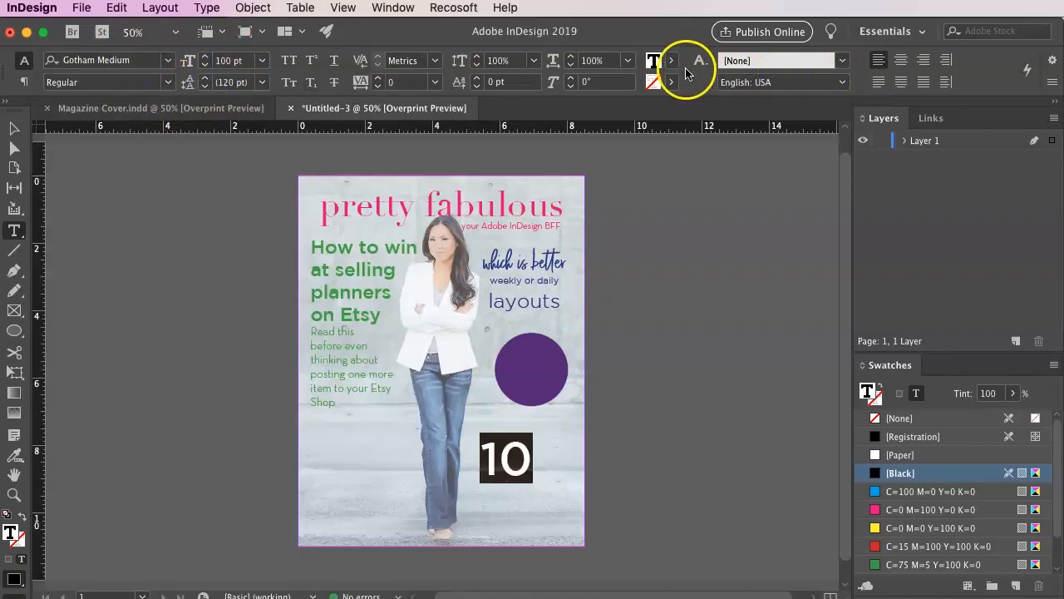
Step: Color the "10" with the [Paper] swatch and center it on the purple circle
left_click(670, 61)
left_click(525, 148)
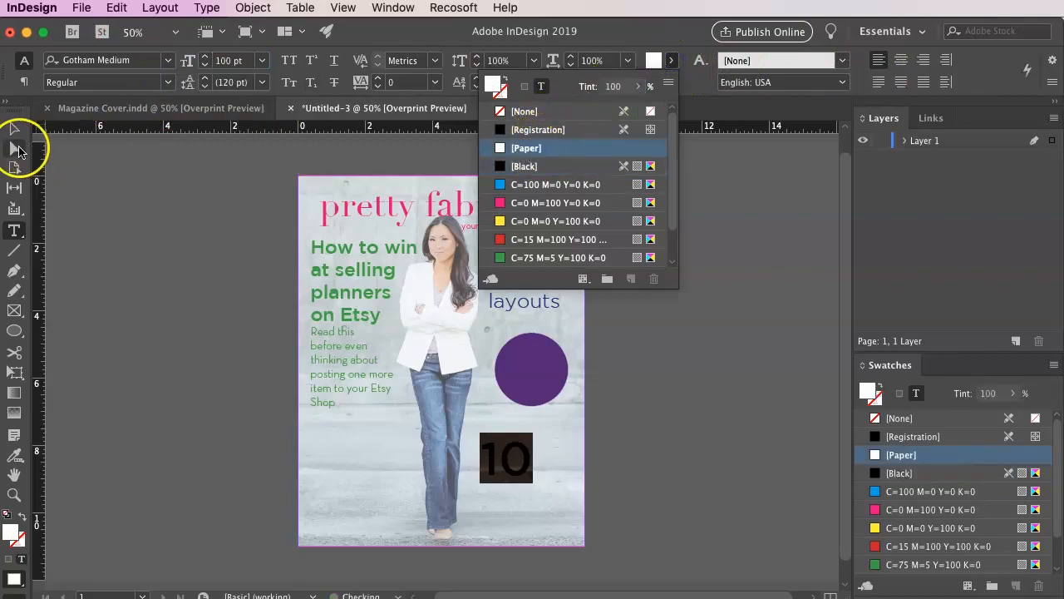
left_click(14, 128)
left_click_drag(528, 470, 557, 381)
left_click(518, 511)
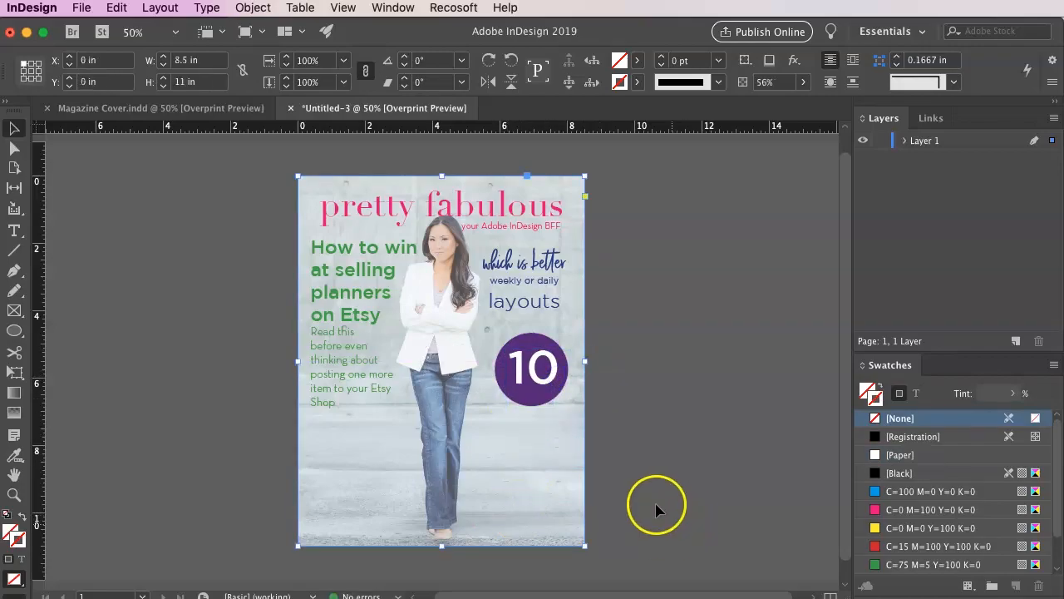
left_click(542, 362)
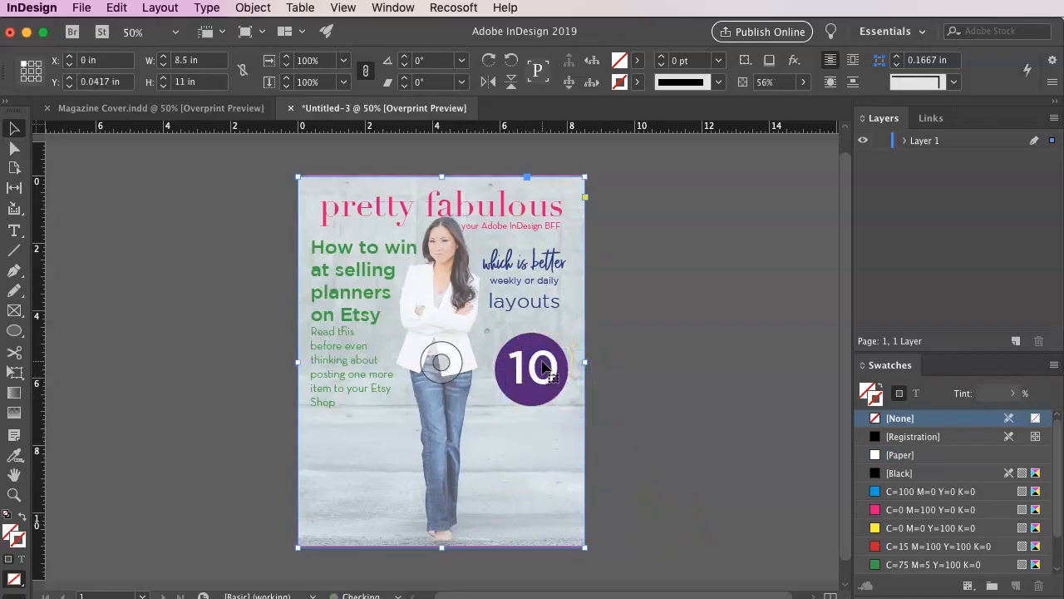
left_click(557, 376)
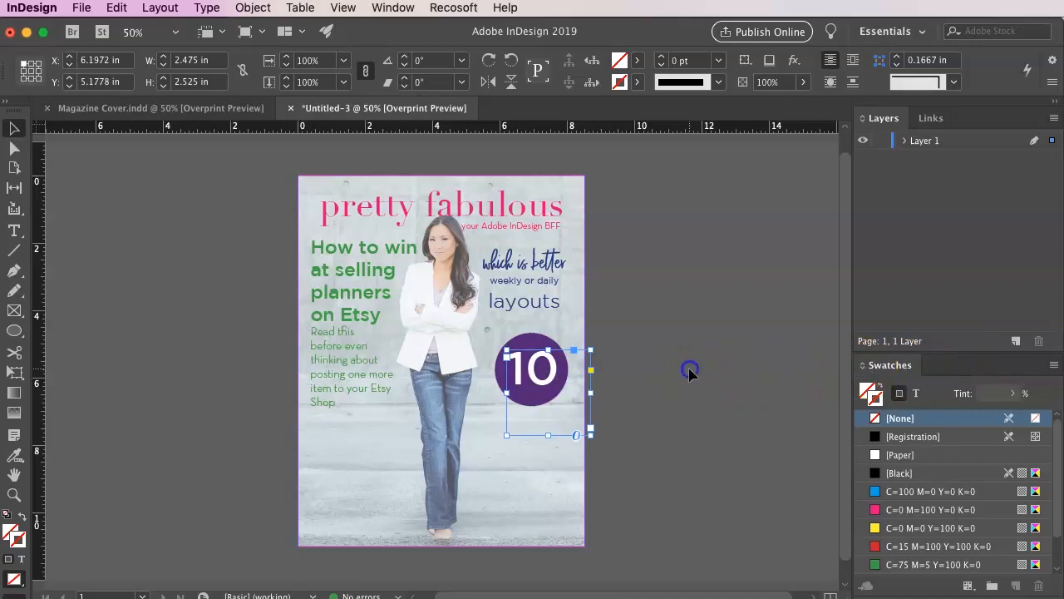
left_click(557, 470)
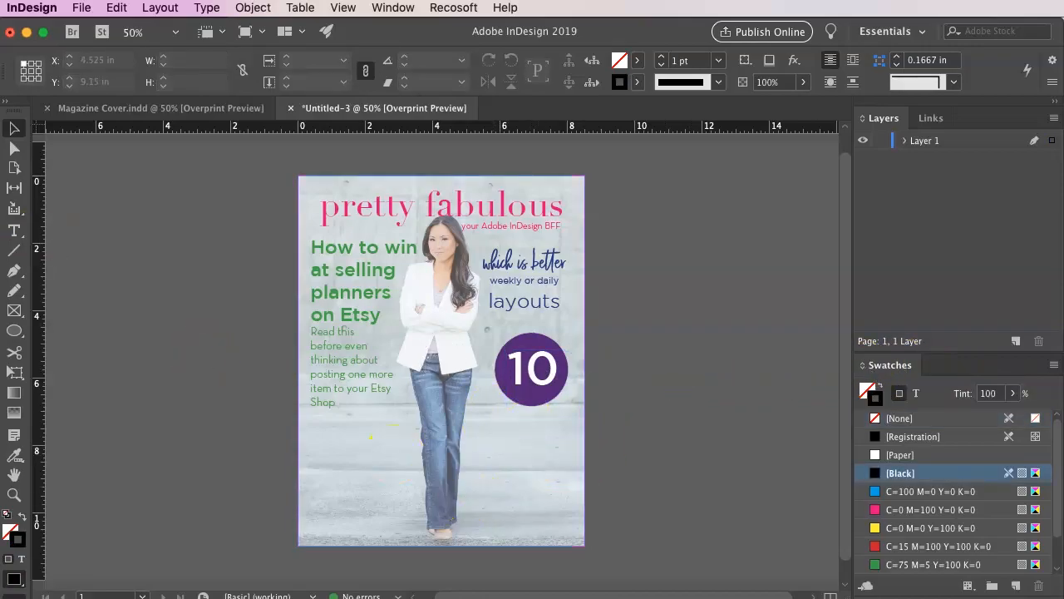
Step: Add a right-aligned text frame about 3.05 x 3.7 in below the circle reading "Incredible Weekly Layouts That Will Make You Planner Stand Out" on seven lines
left_click(14, 230)
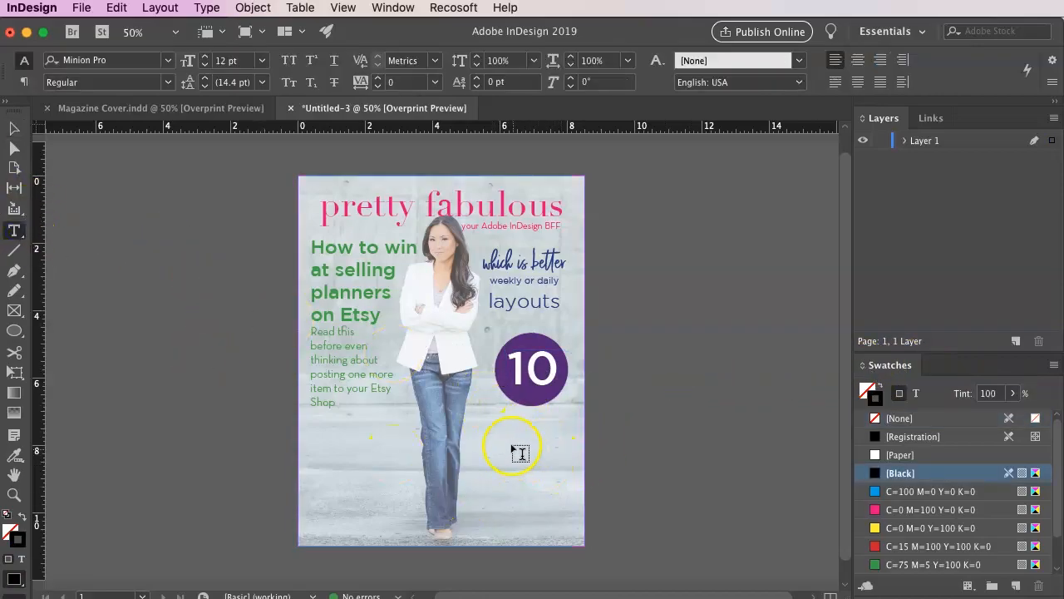
left_click_drag(478, 413, 575, 537)
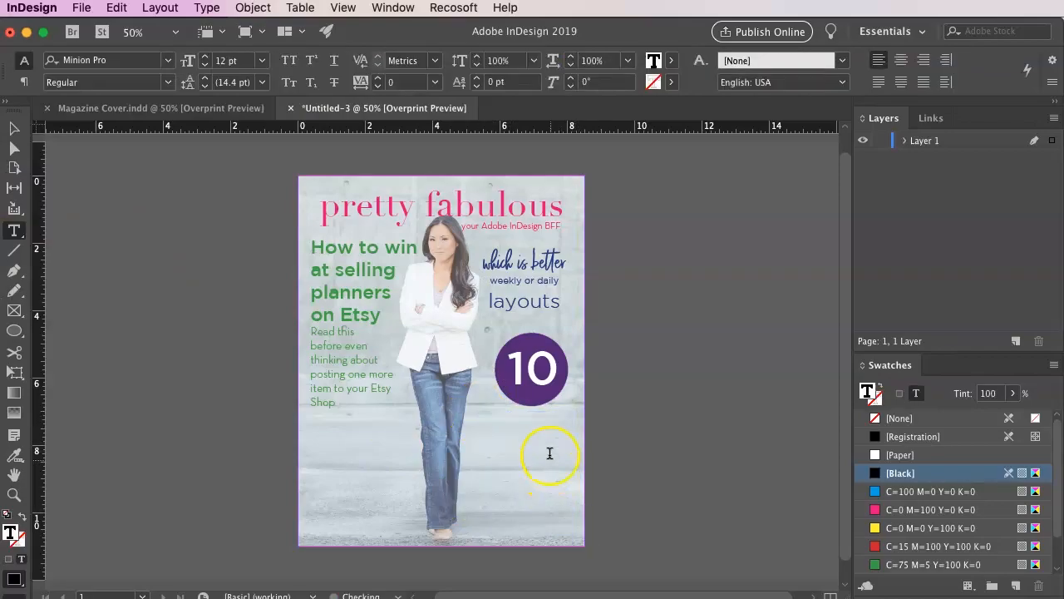
left_click(923, 60)
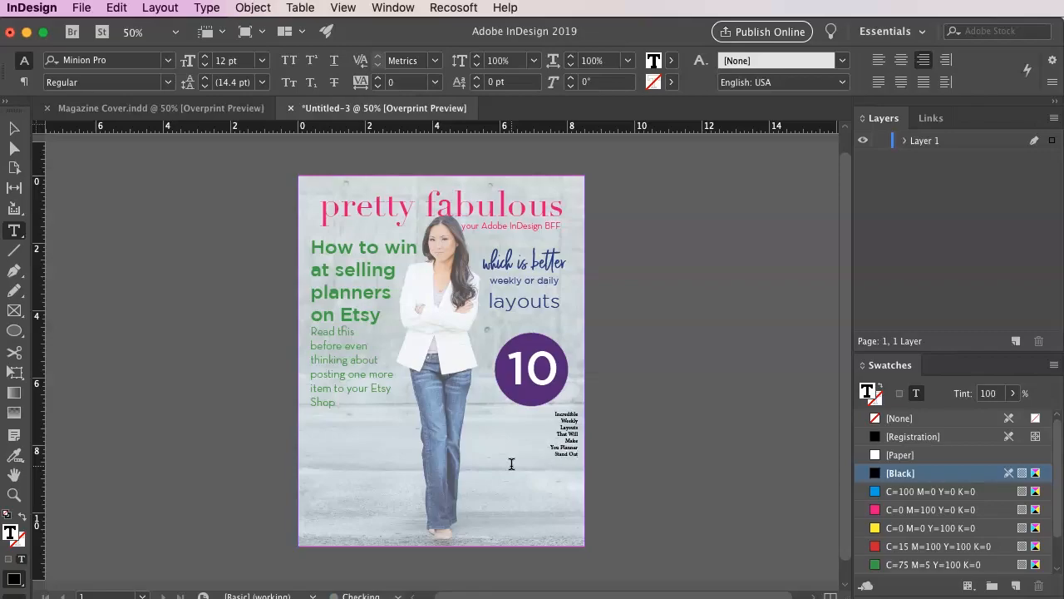
Step: Set the whole "Incredible Weekly Layouts That Will Make You Planner Stand Out" text to Gotham Light at 30 pt
left_click(168, 60)
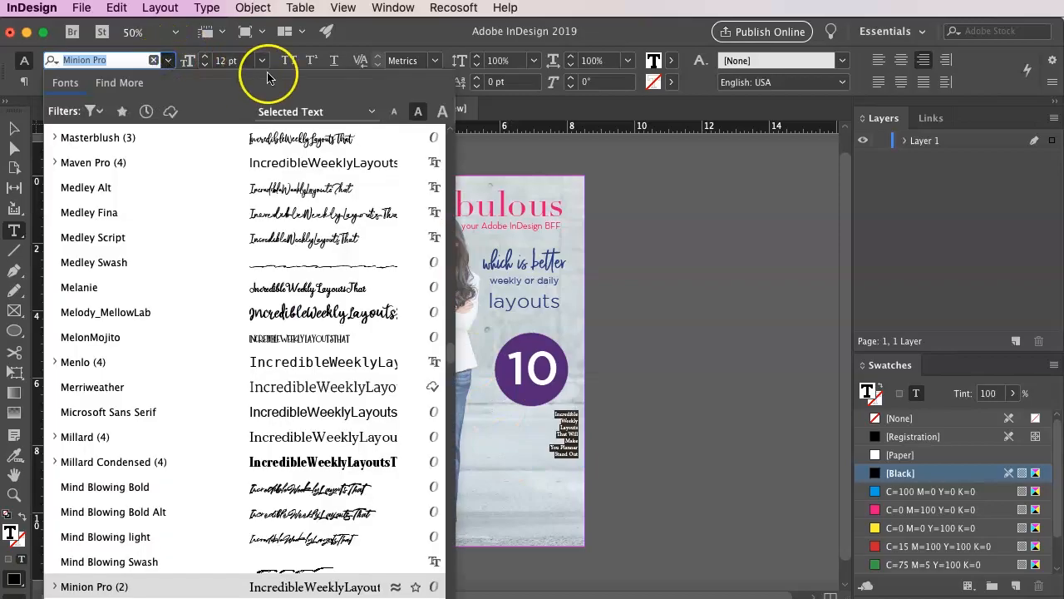
left_click(241, 60)
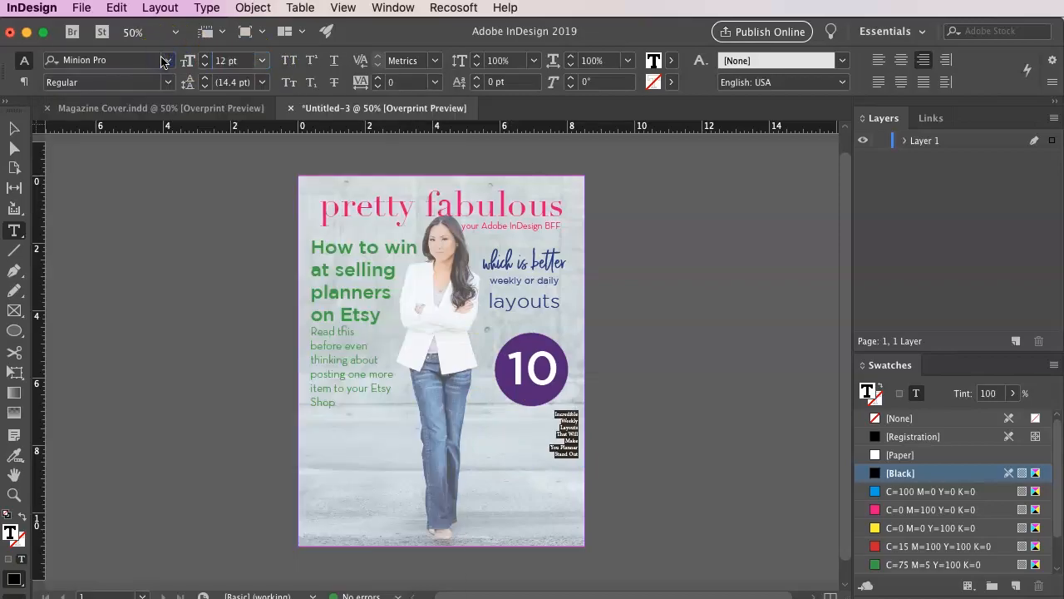
left_click(237, 60)
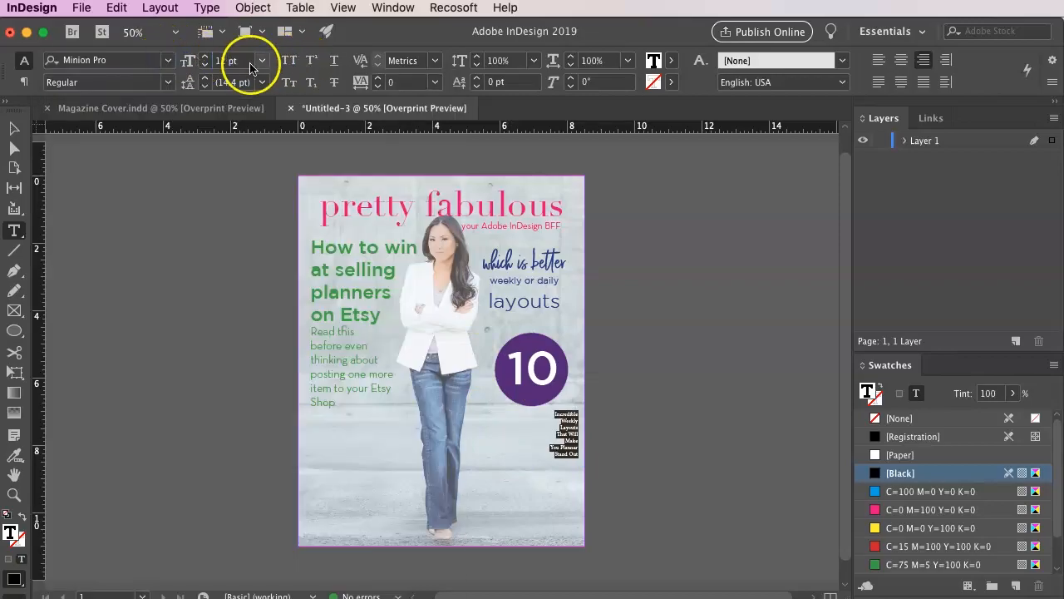
type("30")
key("Return")
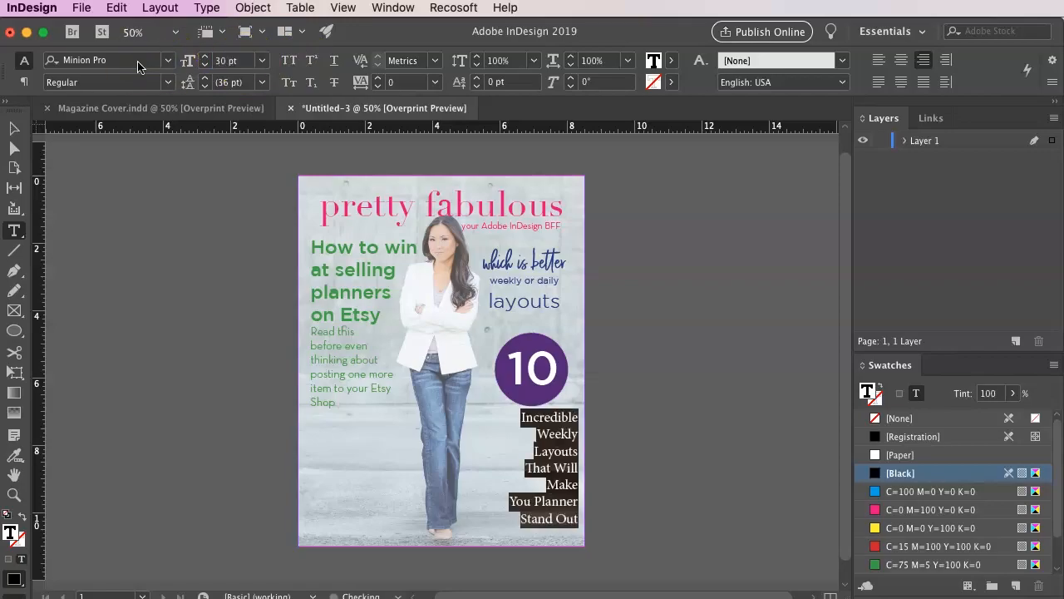
left_click(167, 61)
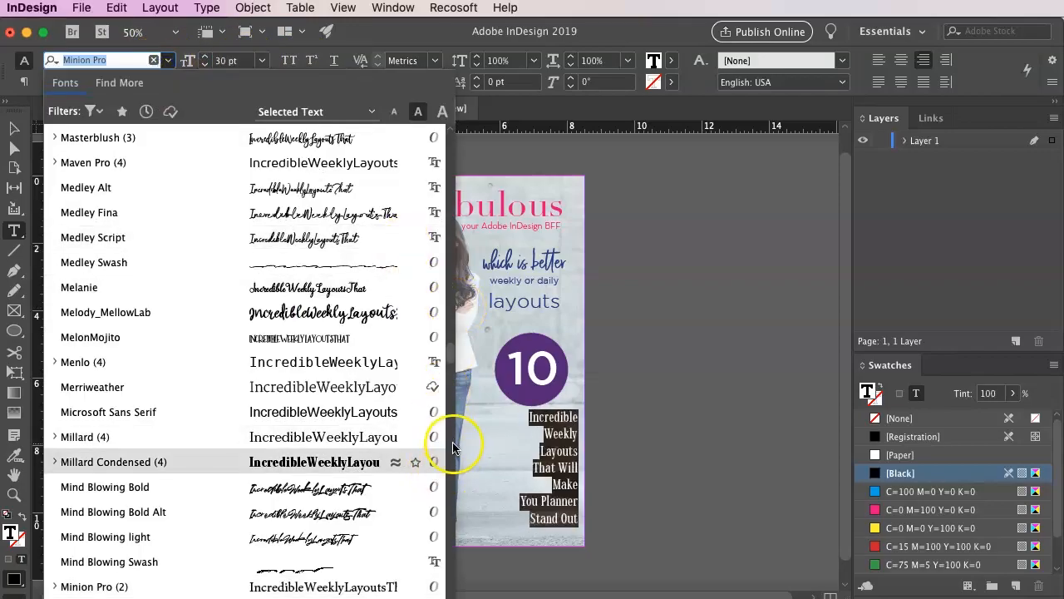
left_click_drag(450, 366, 452, 139)
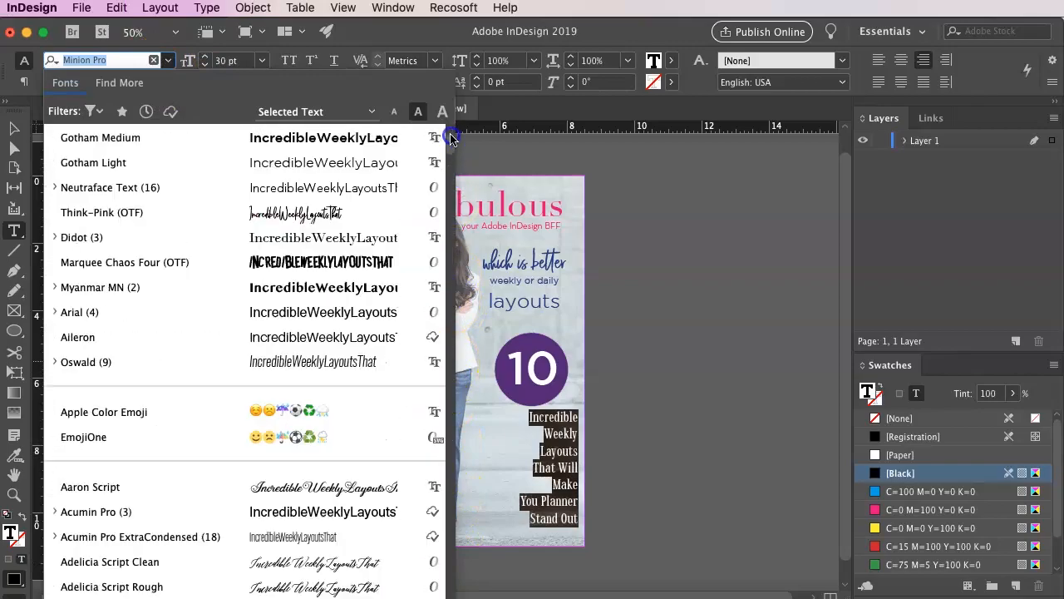
left_click(200, 164)
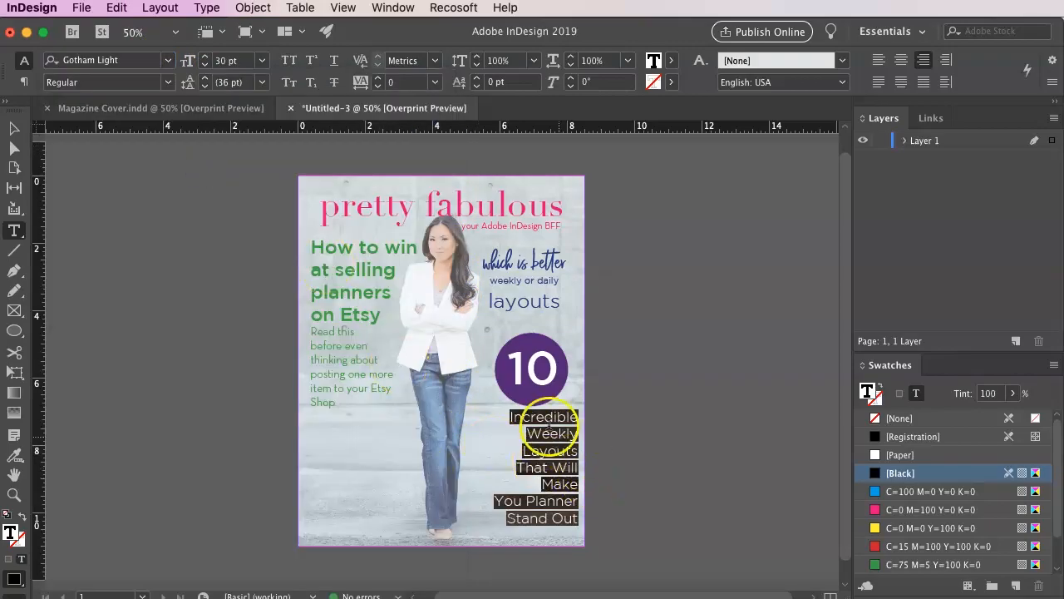
Step: Set "Incredible Weekly Layouts" to Gotham Medium at 40 pt and lengthen the text frame downward to about 4.8 in so all lines fit
left_click(508, 414)
left_click_drag(508, 416, 599, 449)
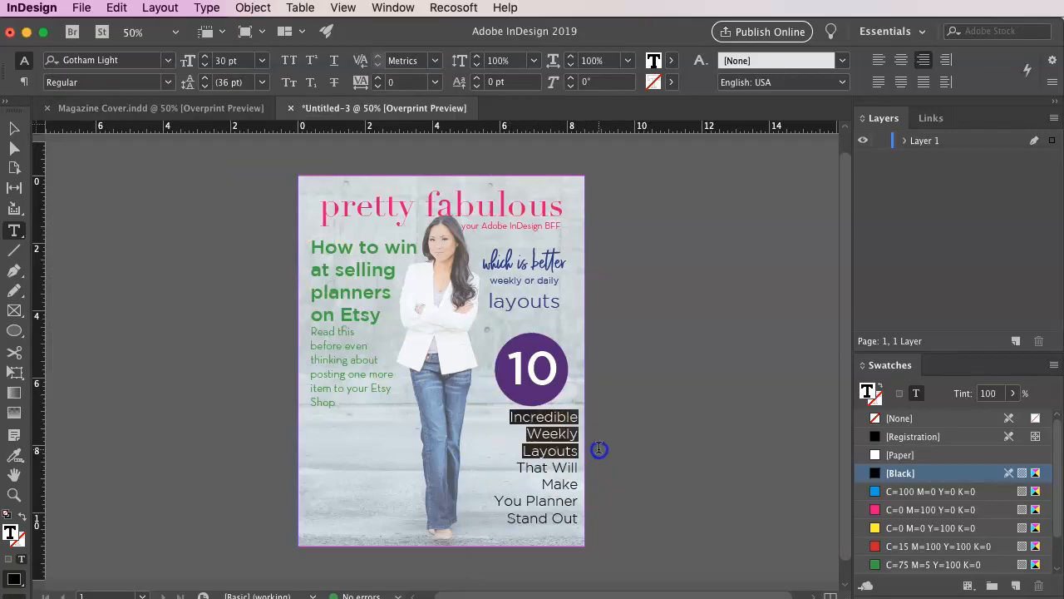
left_click(167, 63)
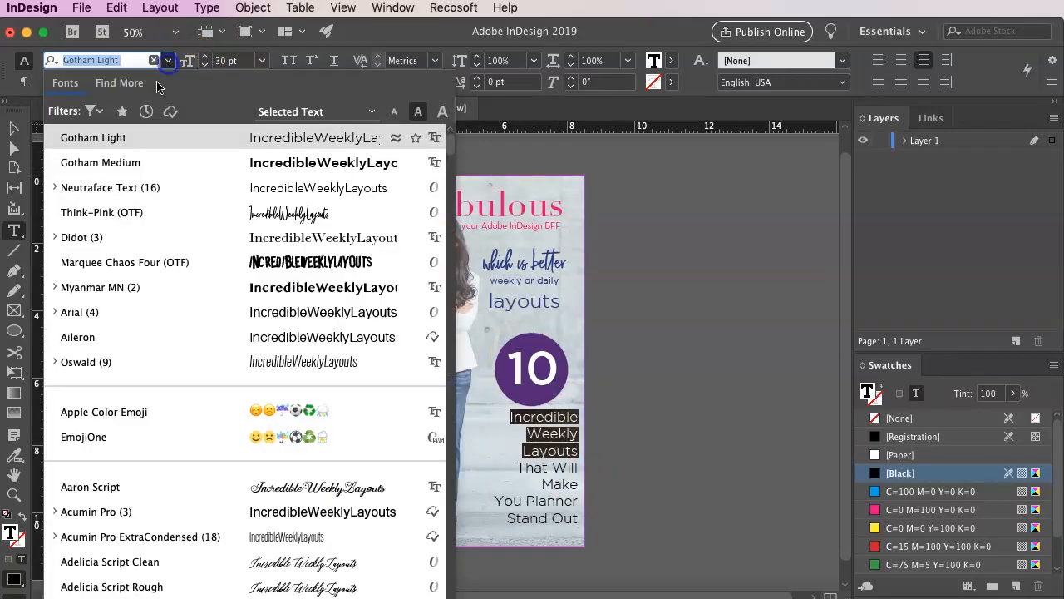
left_click(123, 162)
left_click(234, 60)
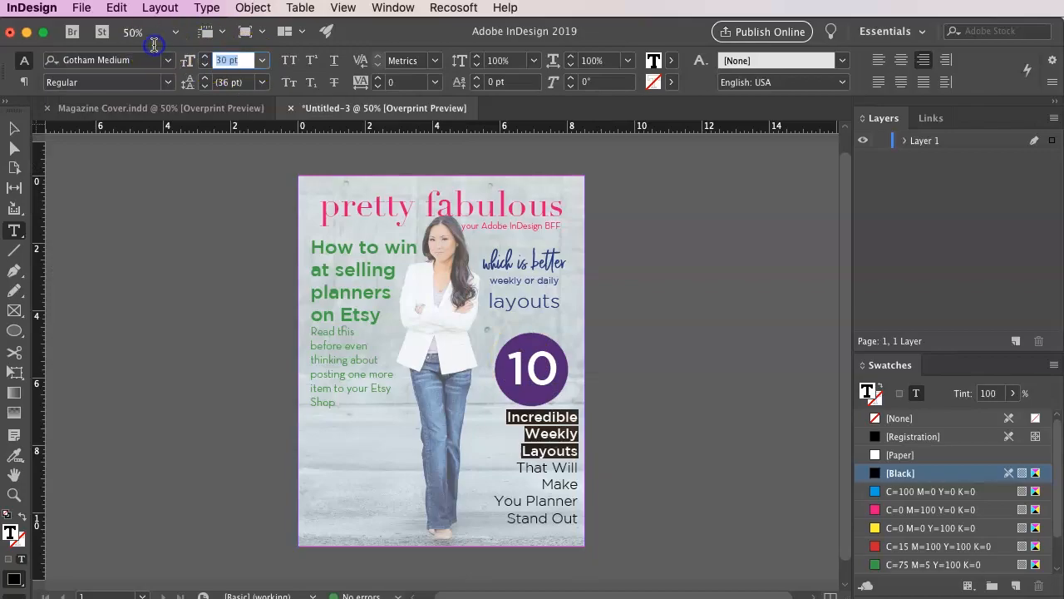
key("Return")
left_click(547, 493)
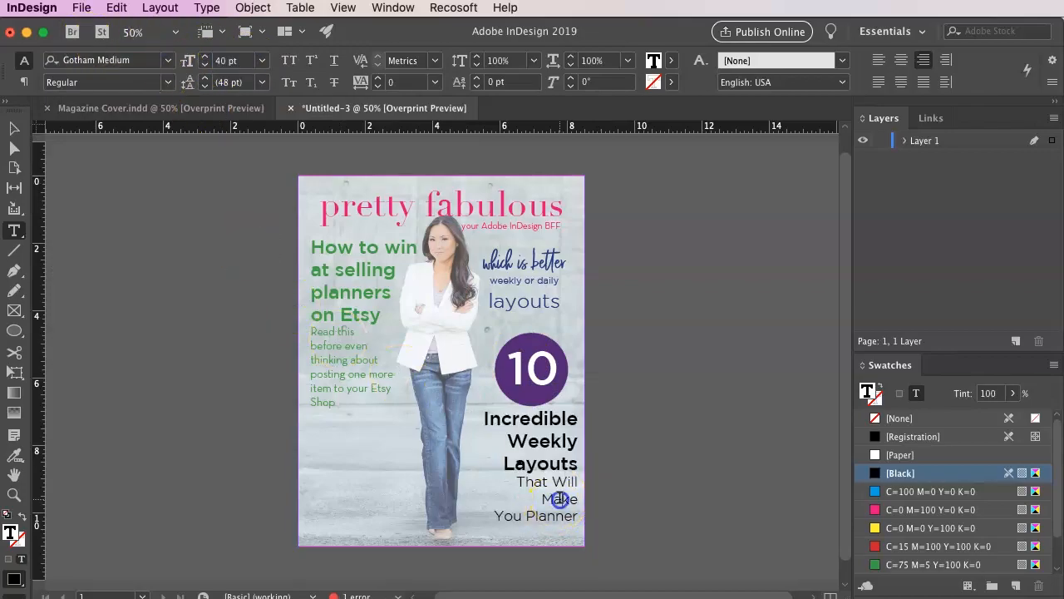
left_click(15, 125)
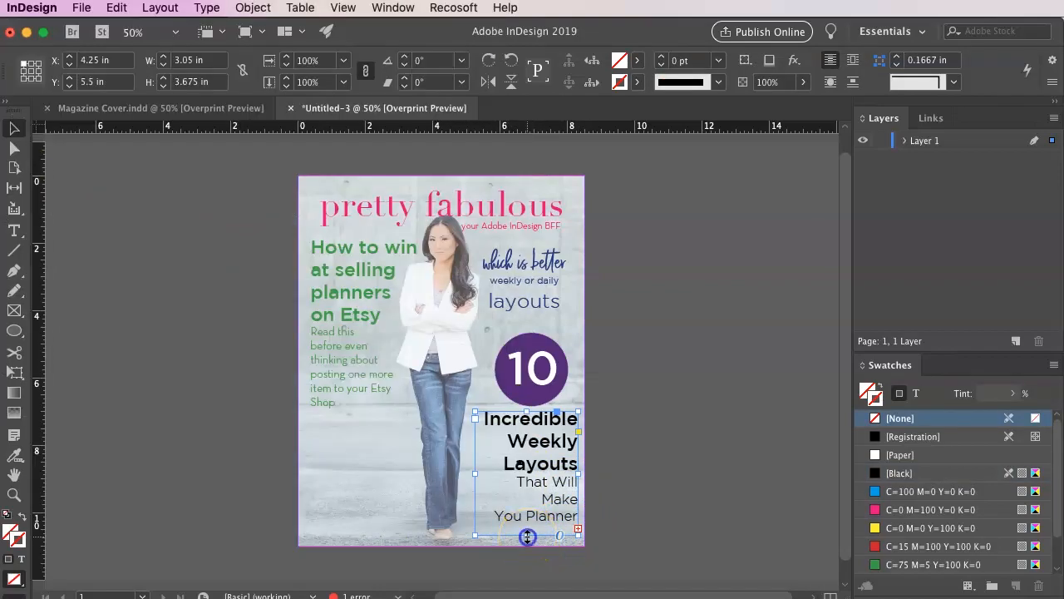
left_click_drag(527, 536, 527, 573)
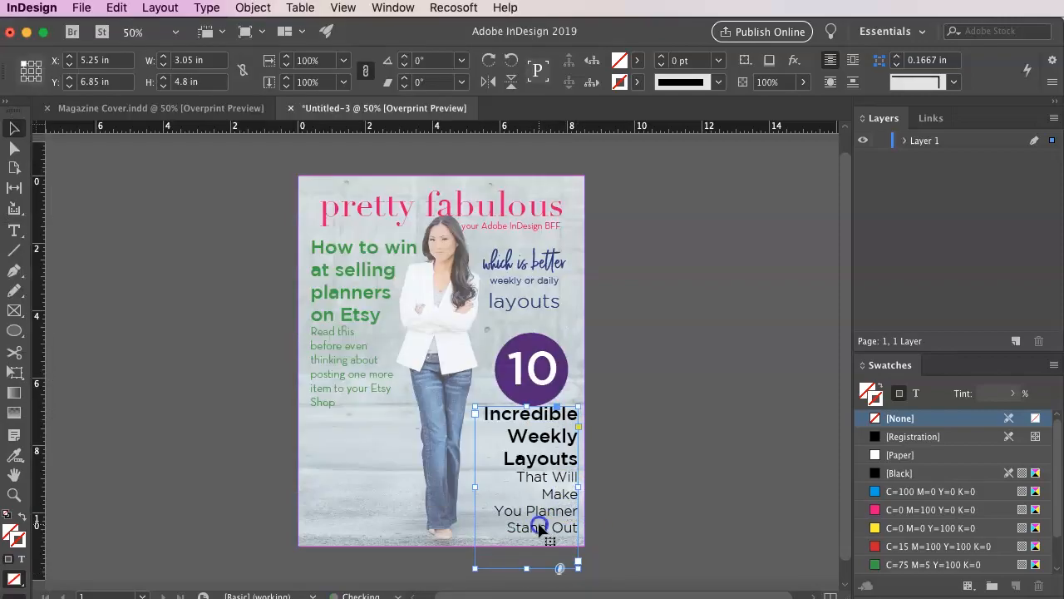
Step: Set the "Stand Out" line to Gotham Medium at 40 pt
double_click(509, 528)
left_click_drag(527, 532, 610, 530)
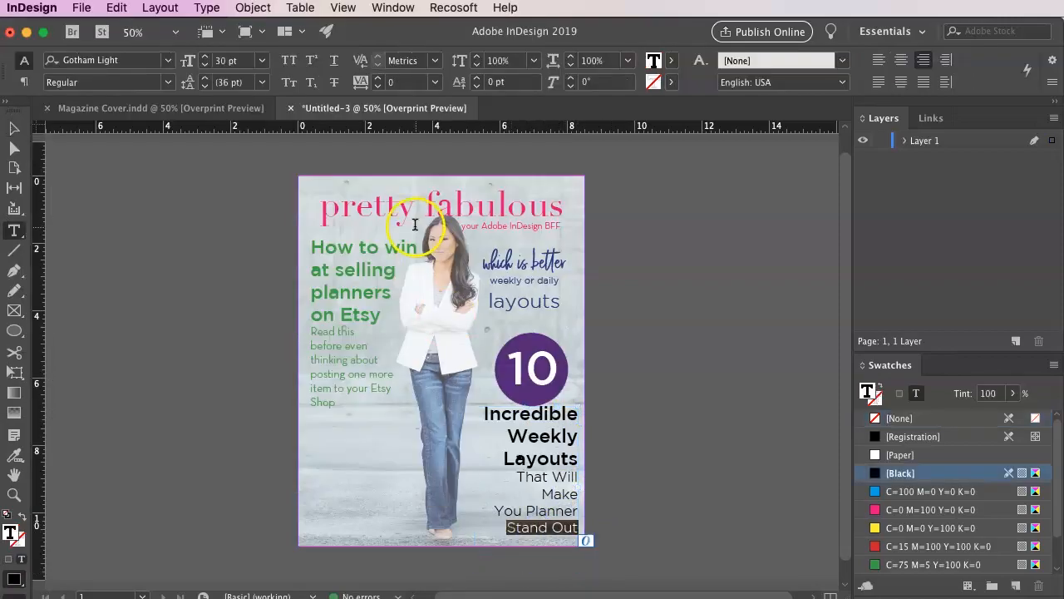
left_click(168, 60)
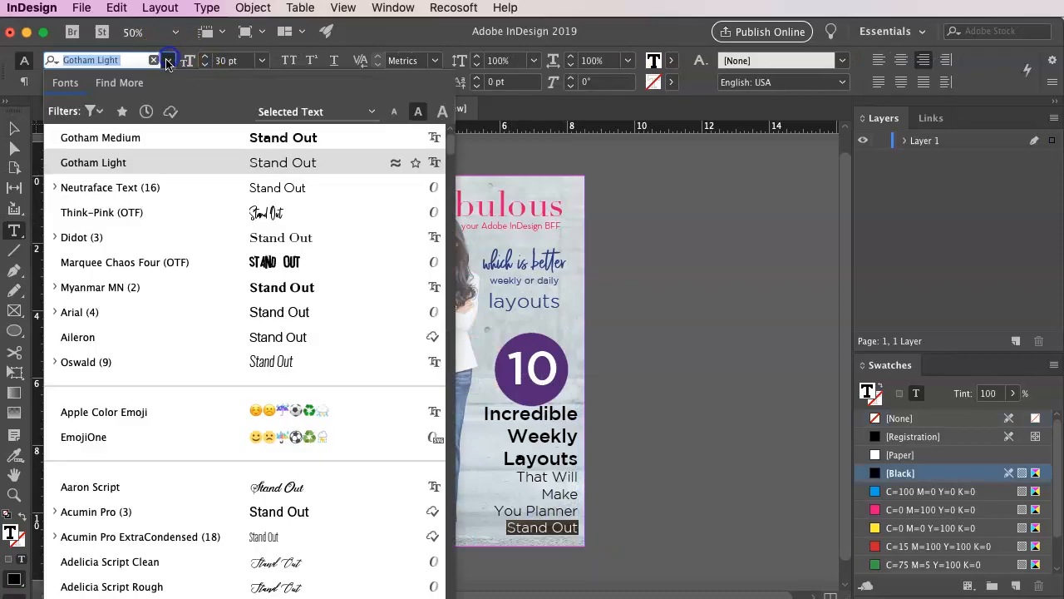
left_click(129, 139)
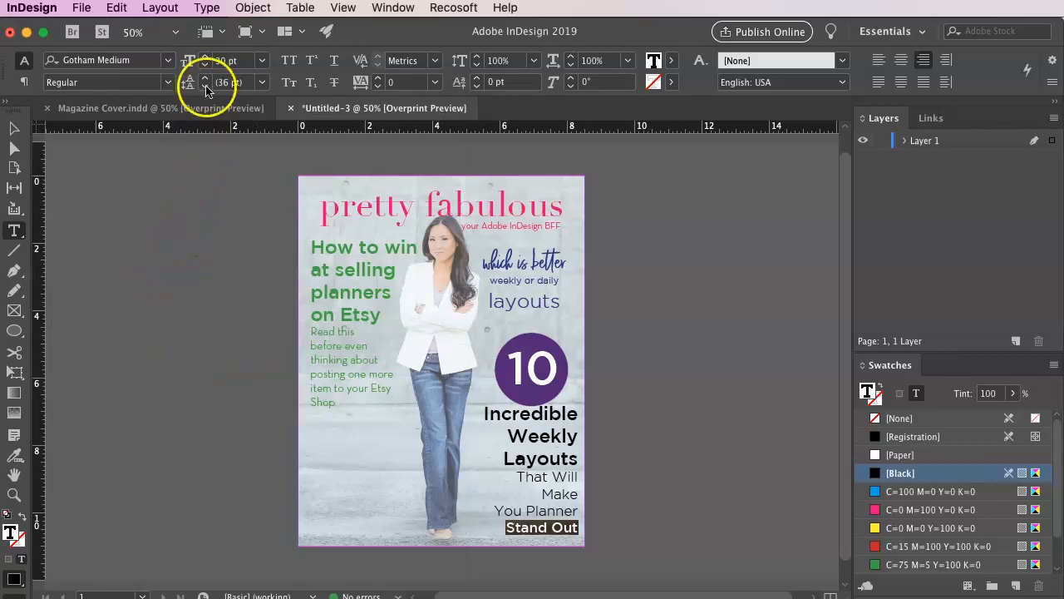
left_click_drag(237, 60, 143, 59)
type("40")
key("Return")
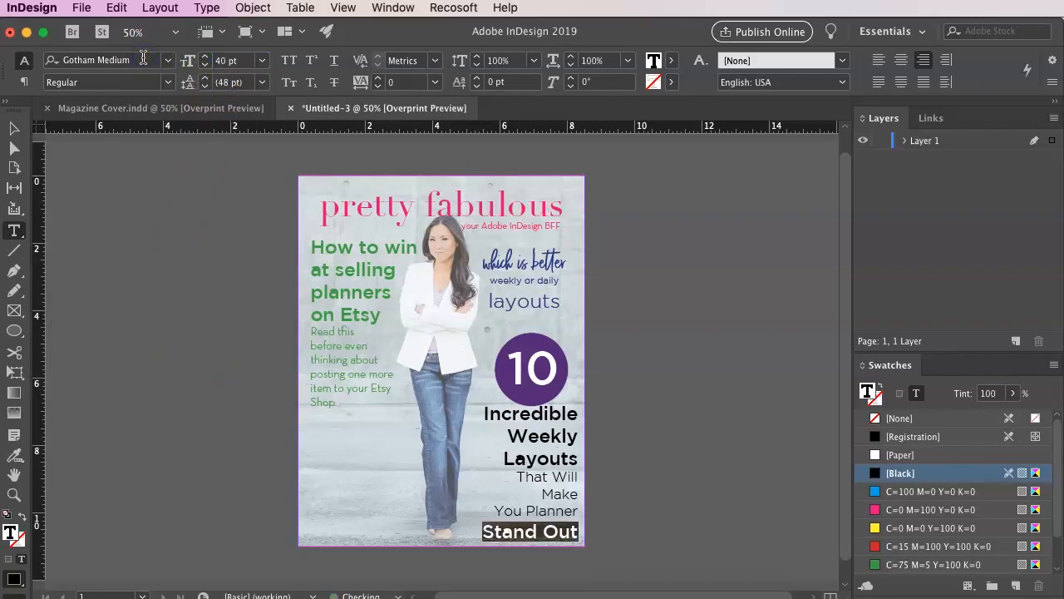
Step: Color all the text in the "Incredible Weekly Layouts" frame with the purple R=95 G=0 B=140 swatch
left_click(552, 477)
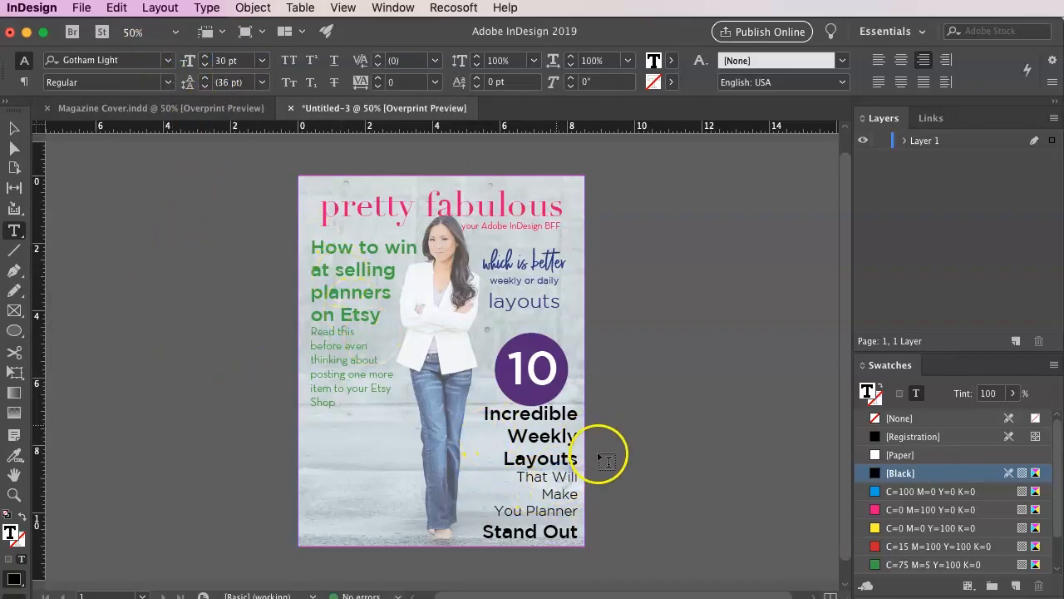
key("super+a")
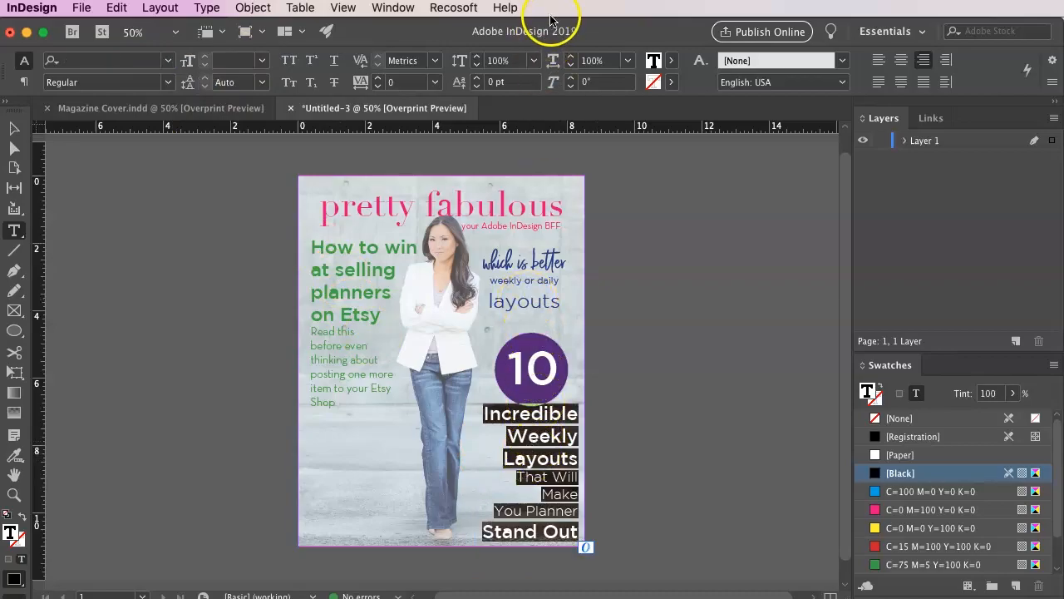
left_click(671, 61)
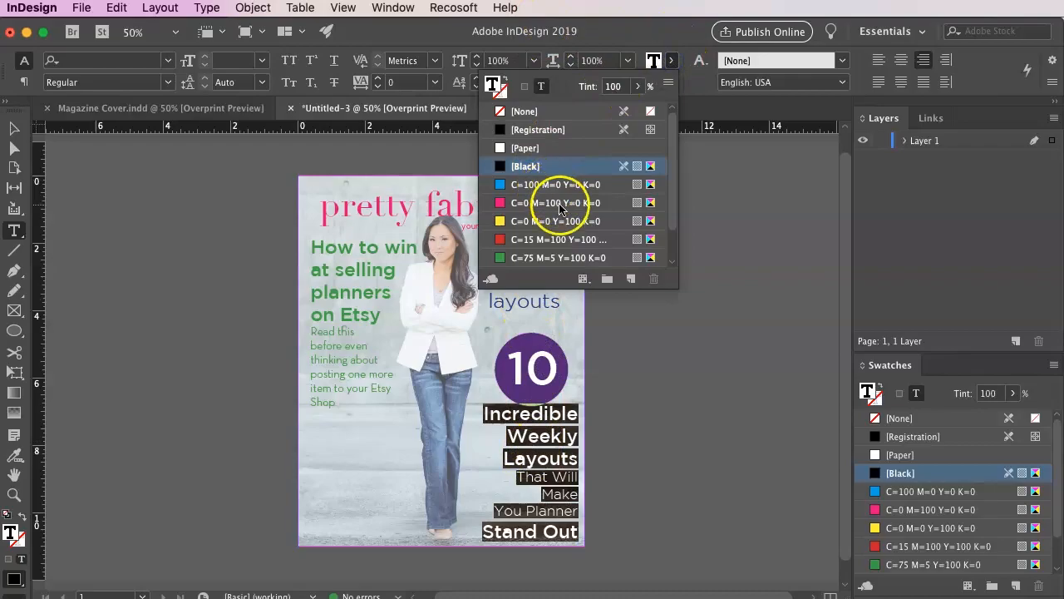
scroll(582, 216, "down", 2)
left_click(556, 263)
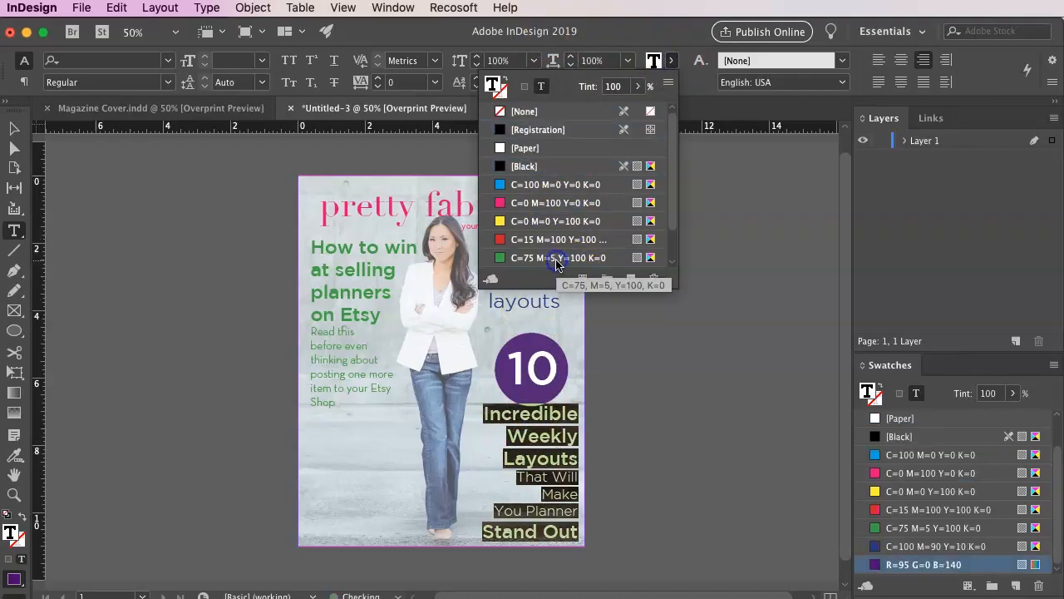
left_click(15, 127)
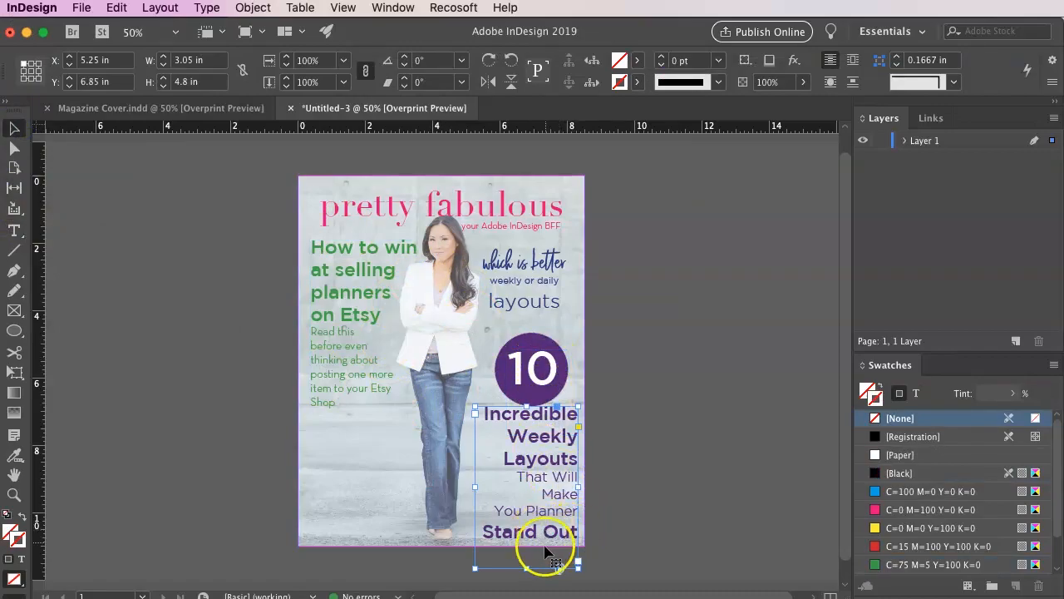
left_click(651, 506)
Step: Move the purple circle, its "10" and the "Incredible Weekly Layouts" frame together about 0.45 in up and slightly toward the page's left
left_click(574, 528)
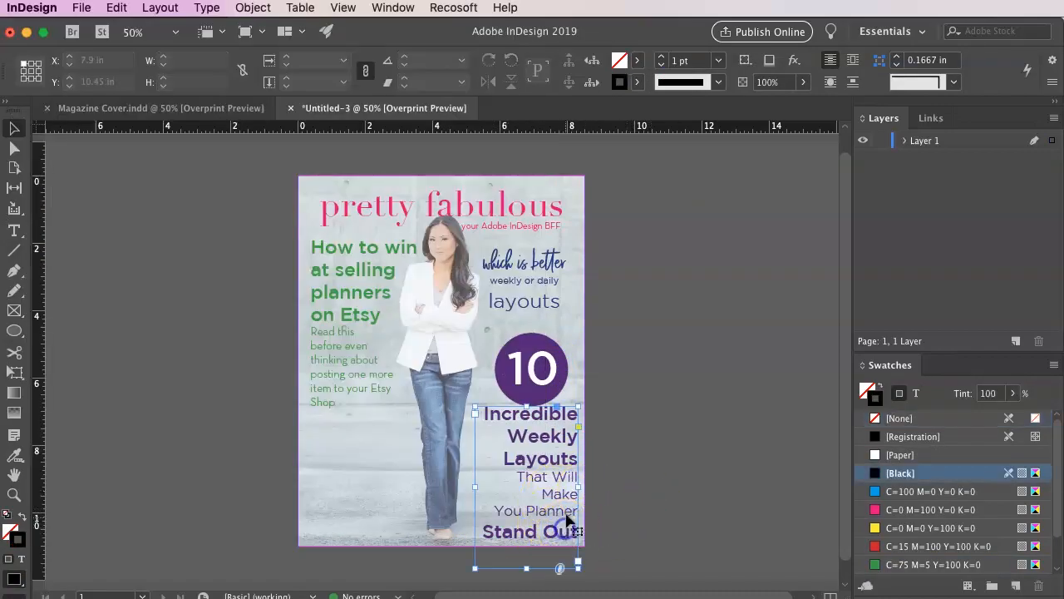
left_click(545, 345, "shift")
mouse_move(545, 345)
left_mouse_down()
mouse_move(546, 327)
mouse_move(551, 335)
left_mouse_up()
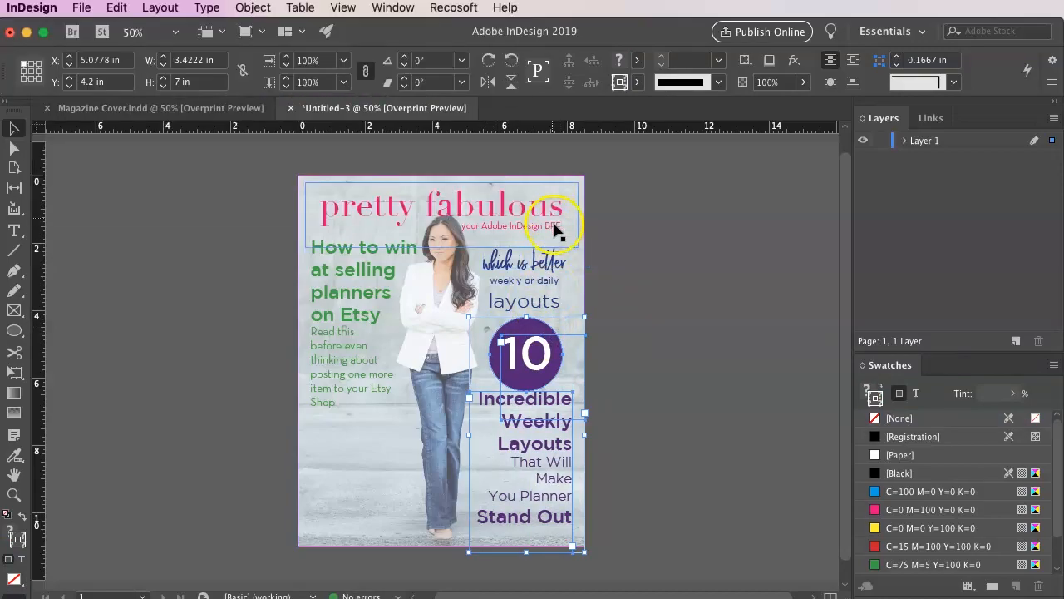
left_click(605, 579)
Step: Right-align the text in the "weekly or daily layouts" frame
left_click(550, 299)
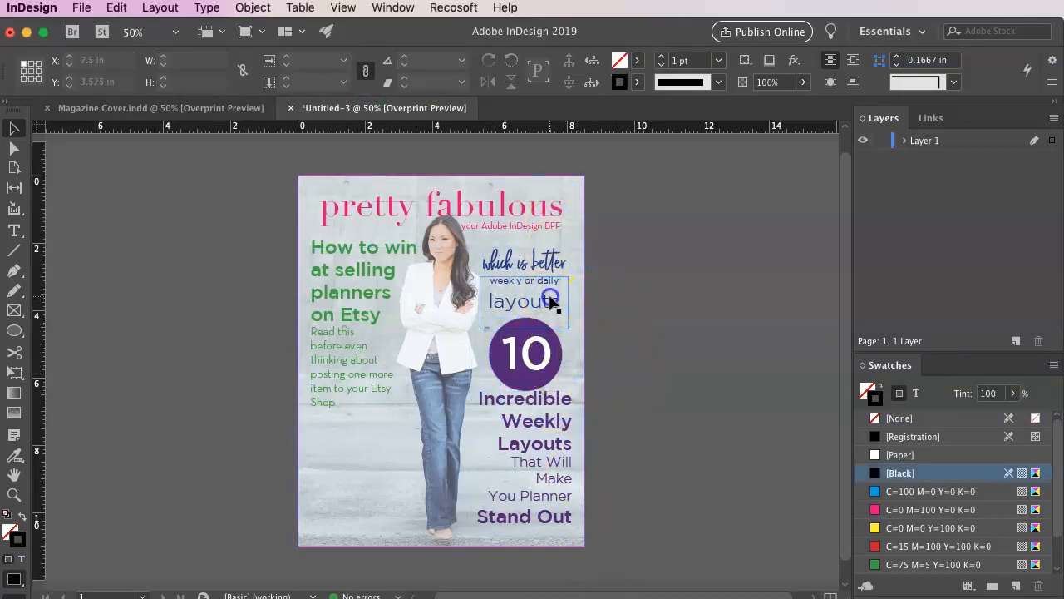
left_click(14, 230)
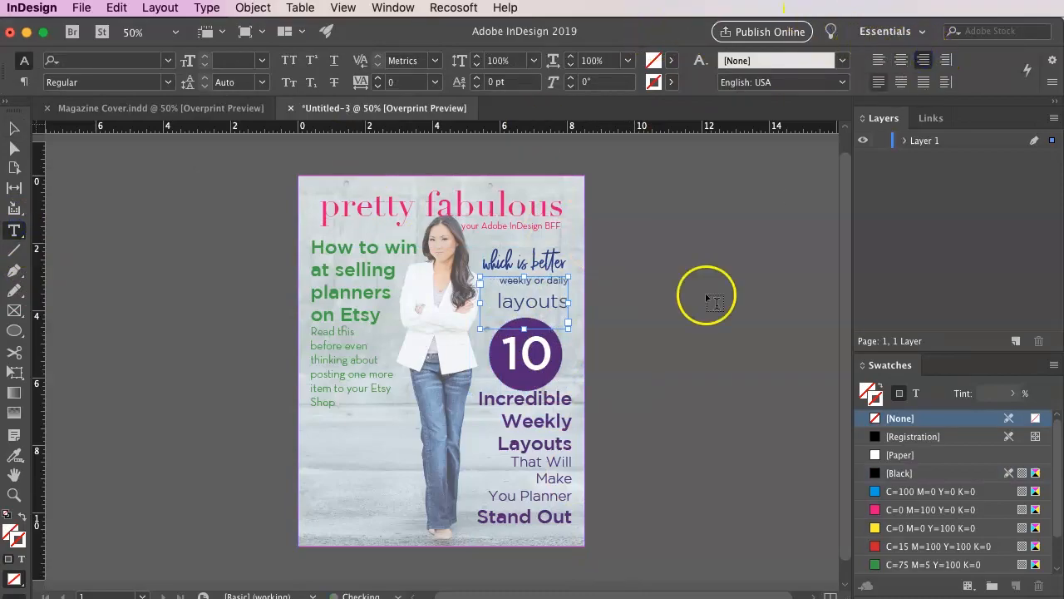
left_click(641, 404)
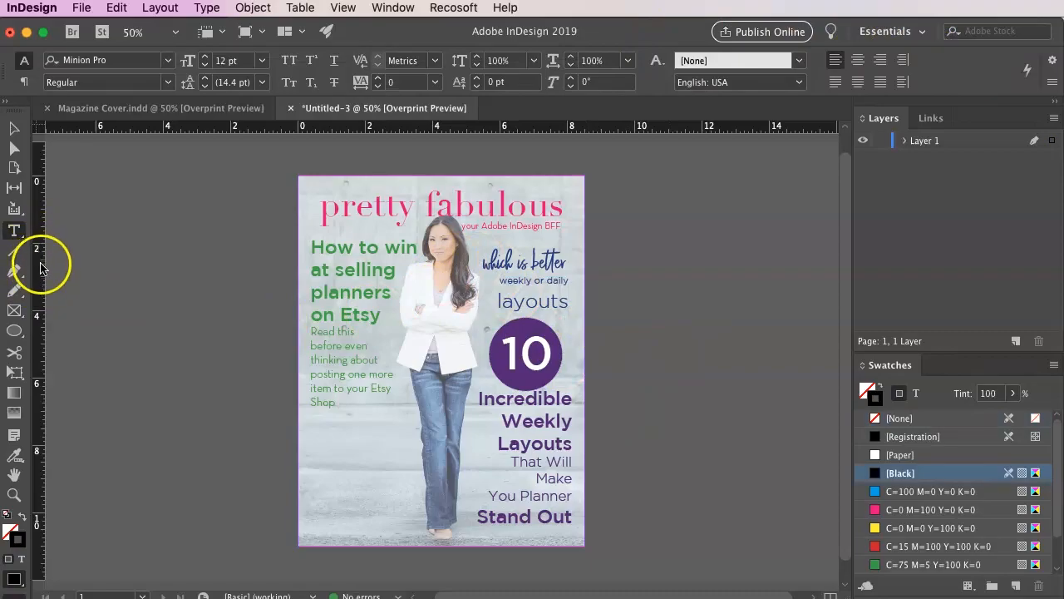
Step: Place a vertical guide at about 8.025 in and nudge the "Incredible Weekly Layouts" frame left until its right edge meets the guide
left_click_drag(42, 266, 566, 286)
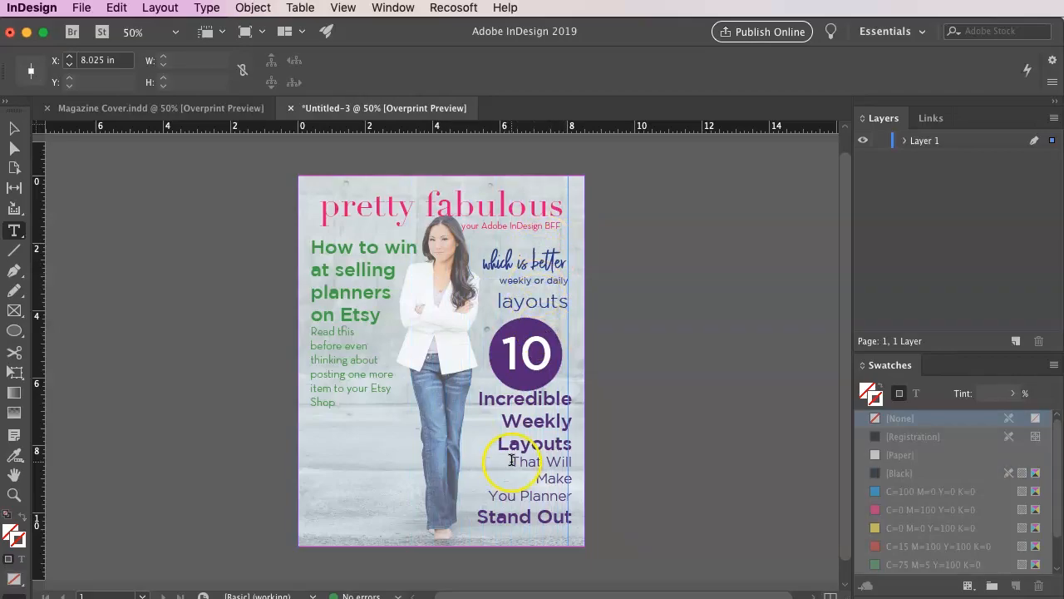
left_click(14, 127)
left_click(423, 380)
left_click(545, 444)
key("Left")
key("Left")
key("Left")
key("Left")
key("Left")
key("Left")
key("Left")
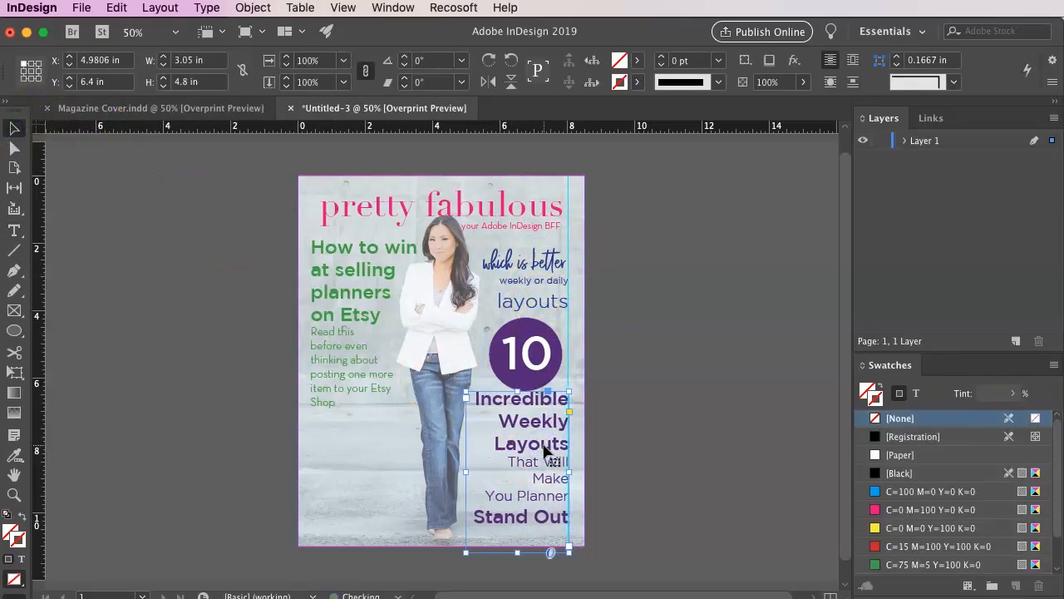
key("Left")
key("Left")
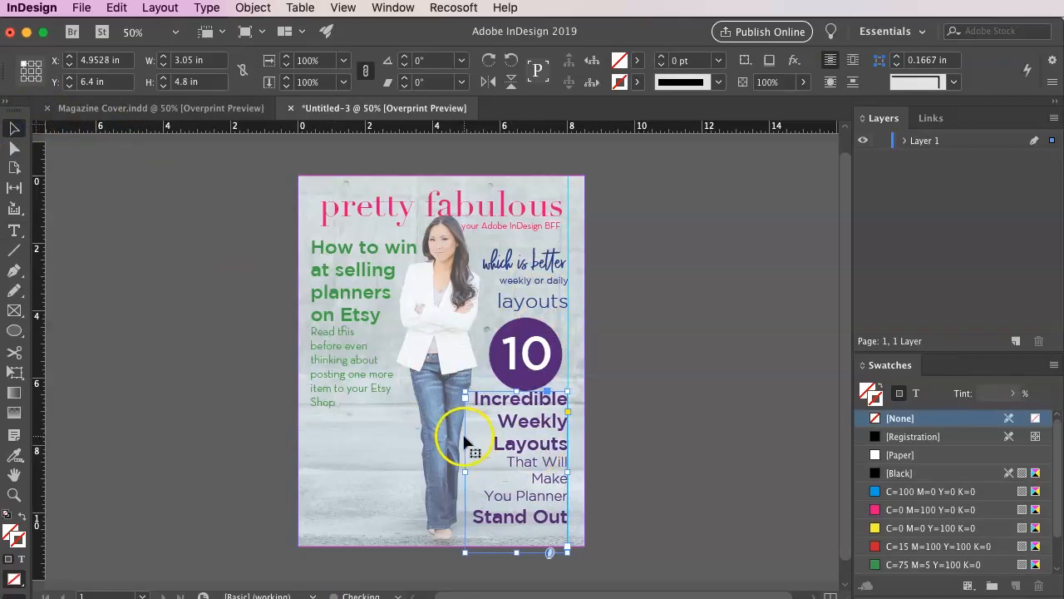
left_click(257, 308)
Step: Nudge the purple circle and its "10" together right toward the vertical guide and slightly up, closer to "layouts"
left_click(532, 328)
left_click(532, 323, "shift")
key("Right")
key("Right")
key("Right")
key("Right")
key("Right")
key("Up")
key("Up")
key("Up")
key("Up")
key("Up")
key("Up")
key("Up")
key("Up")
key("Up")
key("Right")
left_click(584, 340)
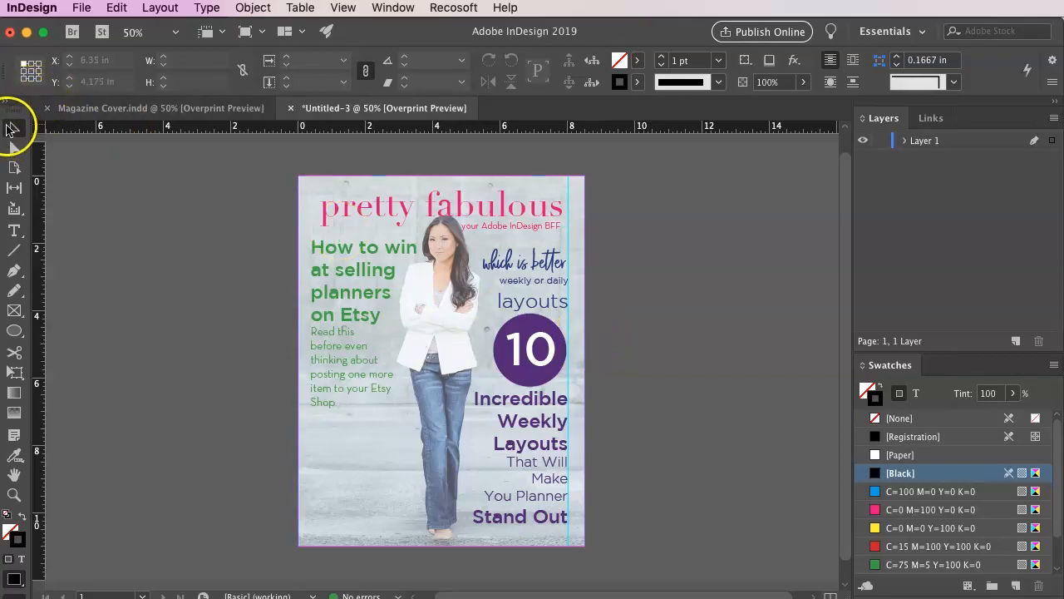
Step: Preview the cover without guides and compare its layout with the finished Magazine Cover.indd document
key("w")
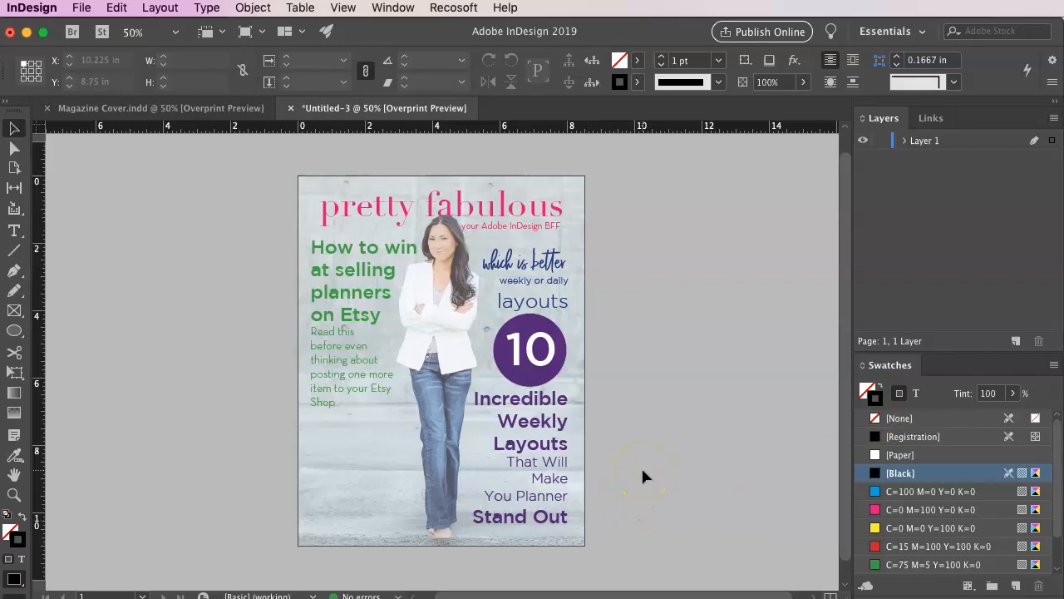
key("w")
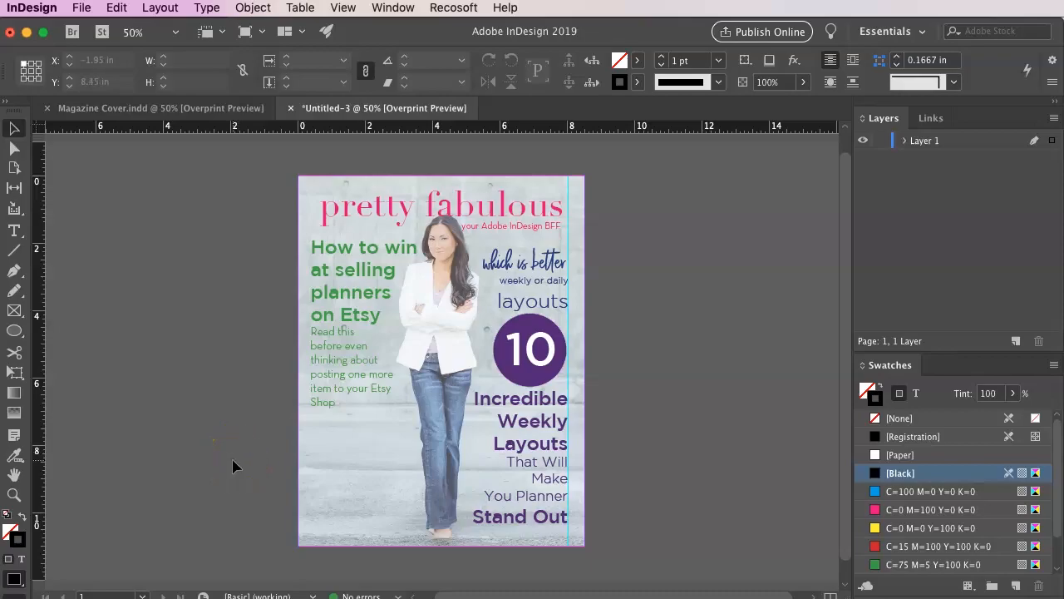
left_click(197, 106)
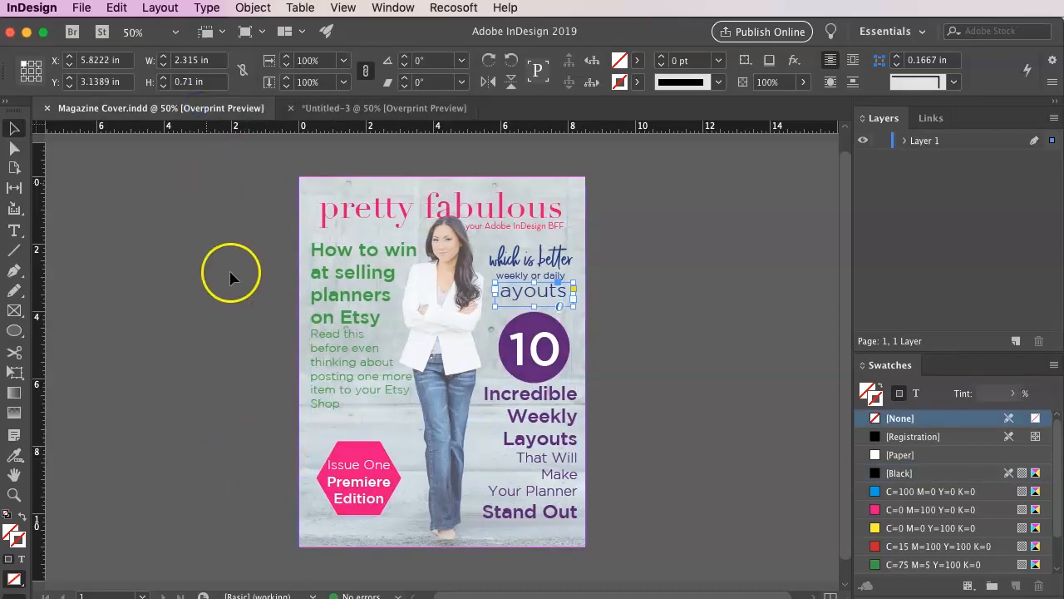
left_click(349, 108)
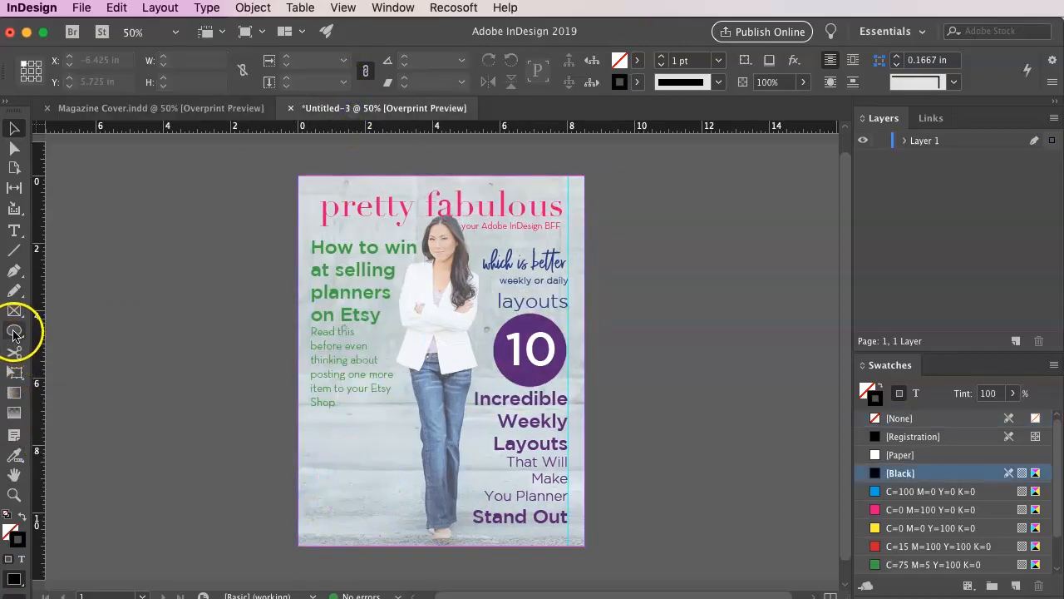
Step: Draw a hexagon about 2.475 x 2.14 in with the Polygon Tool in the lower-left area of the cover
left_click(15, 332)
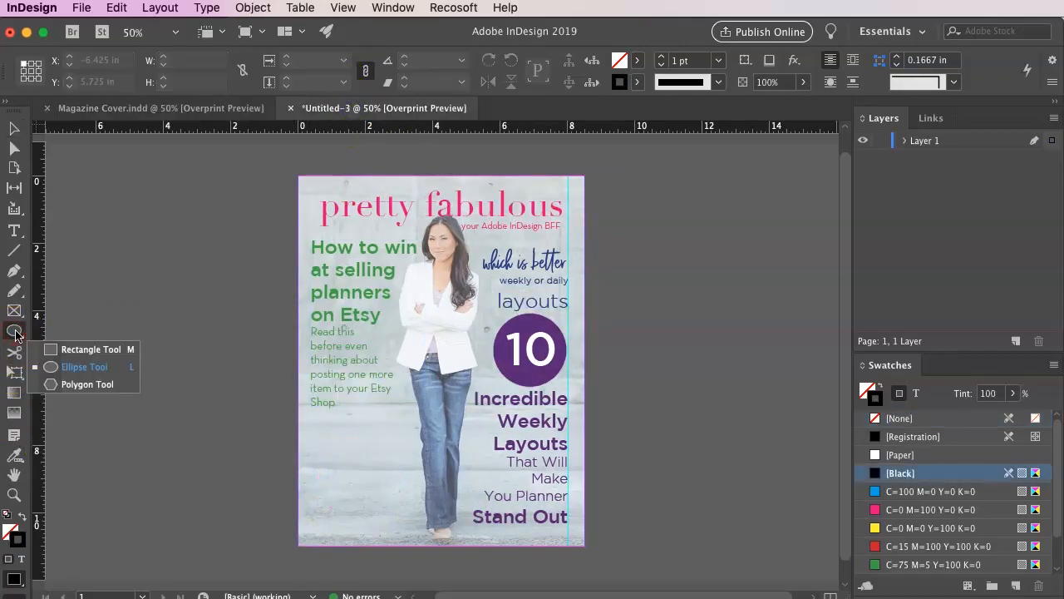
left_click(83, 384)
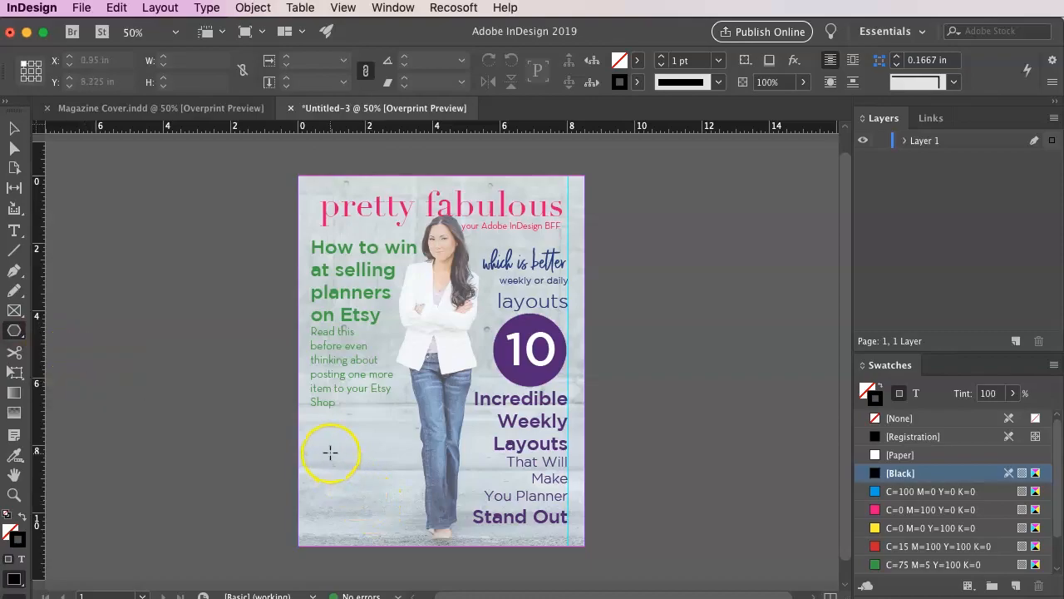
left_click_drag(325, 448, 376, 479)
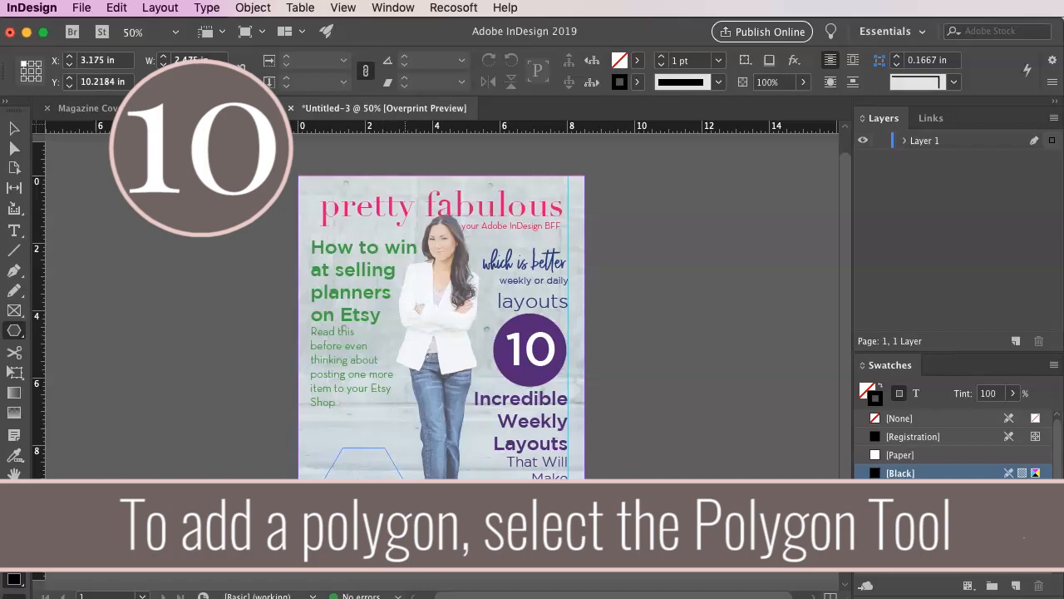
left_click_drag(405, 519, 406, 520)
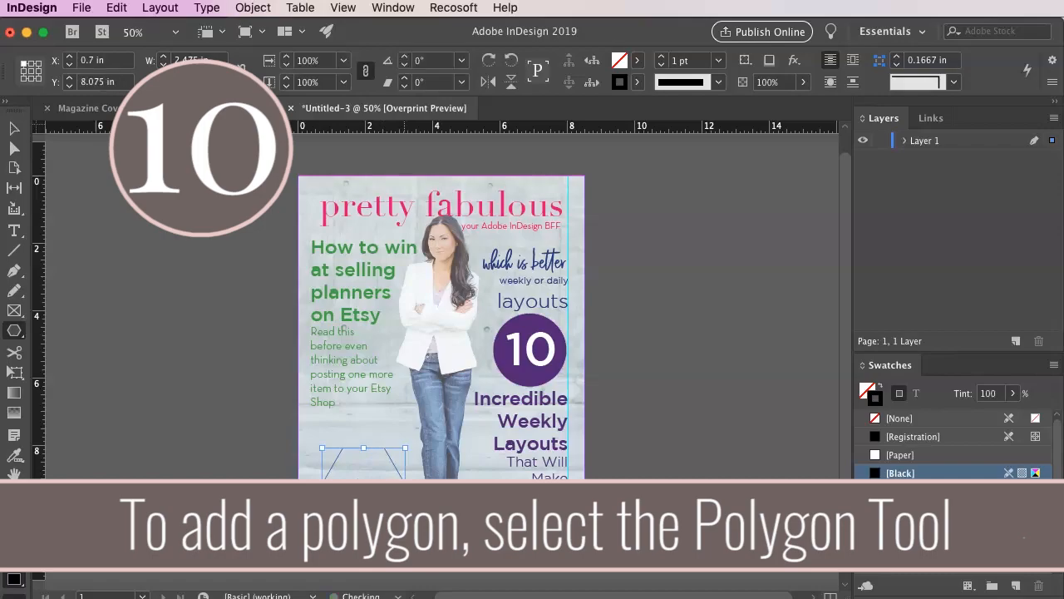
Step: Fill the hexagon with the magenta C=0 M=100 Y=0 K=0 swatch and set its stroke to [Paper]
left_click(636, 60)
left_click(492, 203)
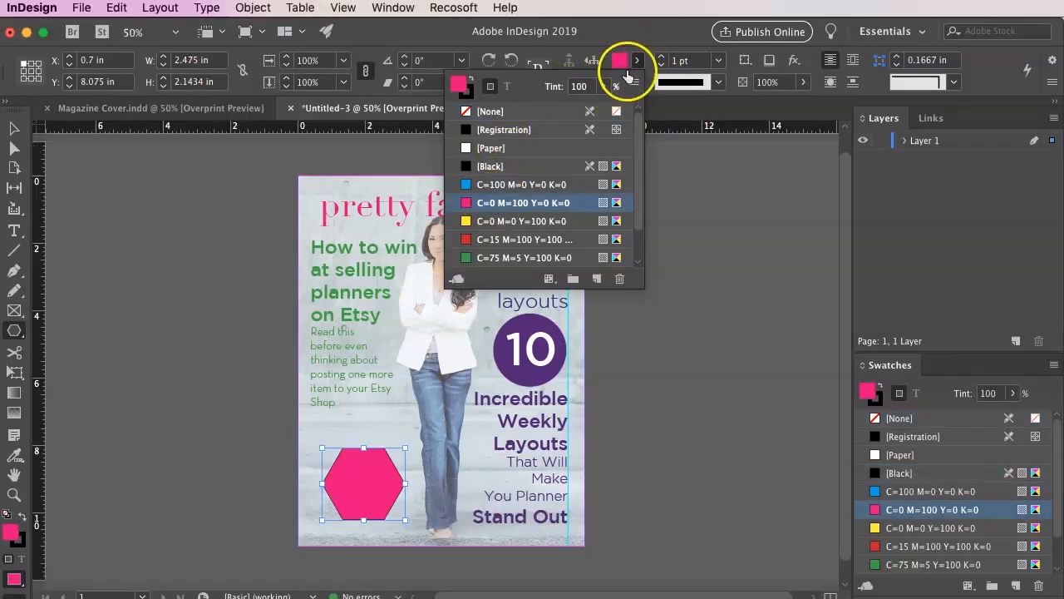
left_click(636, 60)
left_click(637, 82)
left_click(489, 169)
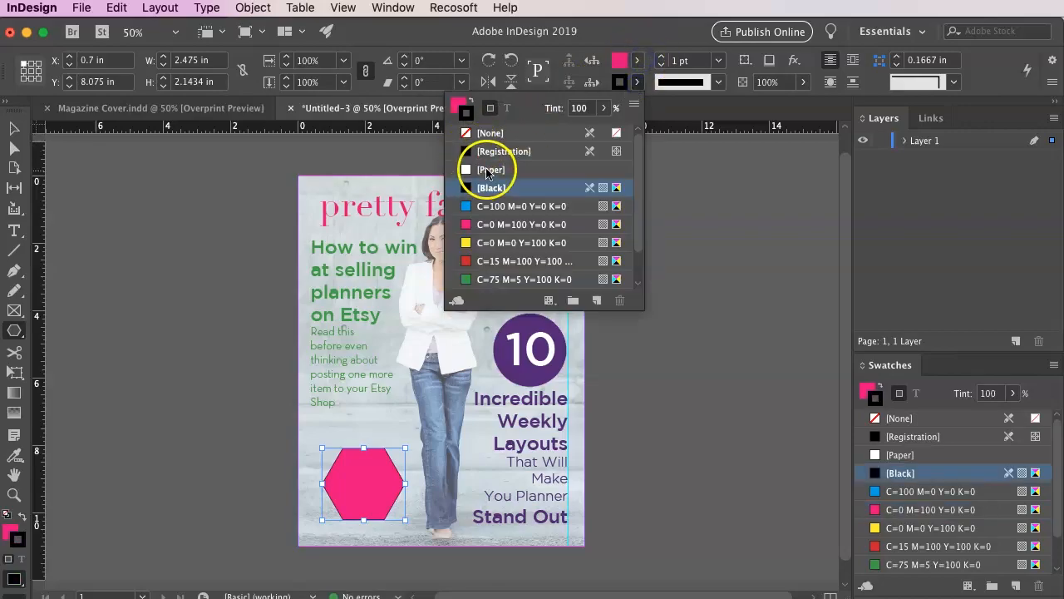
left_click(15, 128)
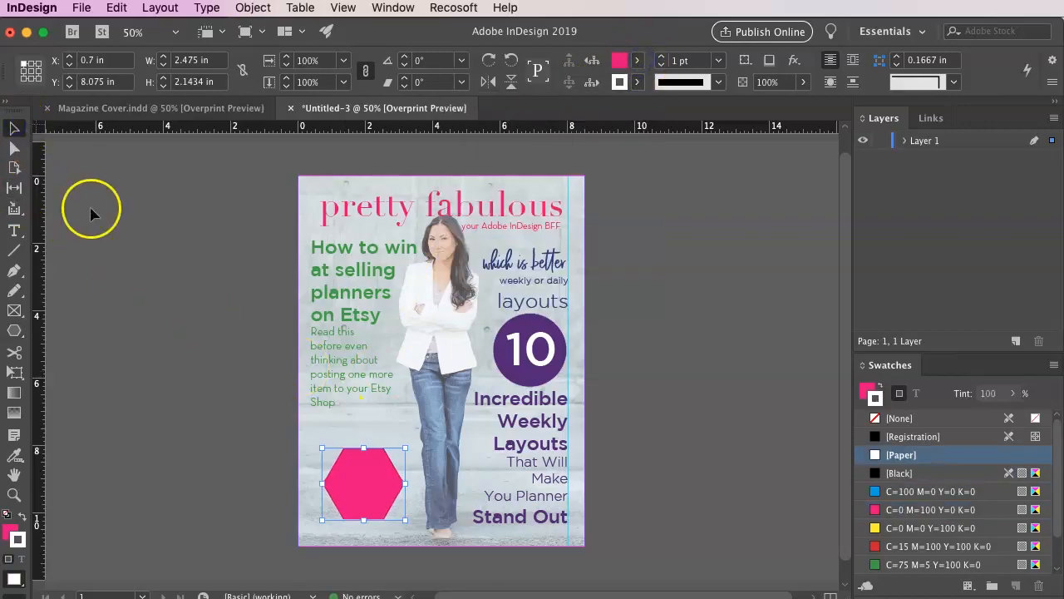
left_click(100, 321)
Step: Add a text frame over the hexagon reading "Issue One Premiere Edition" on three lines and center its text
left_click(15, 232)
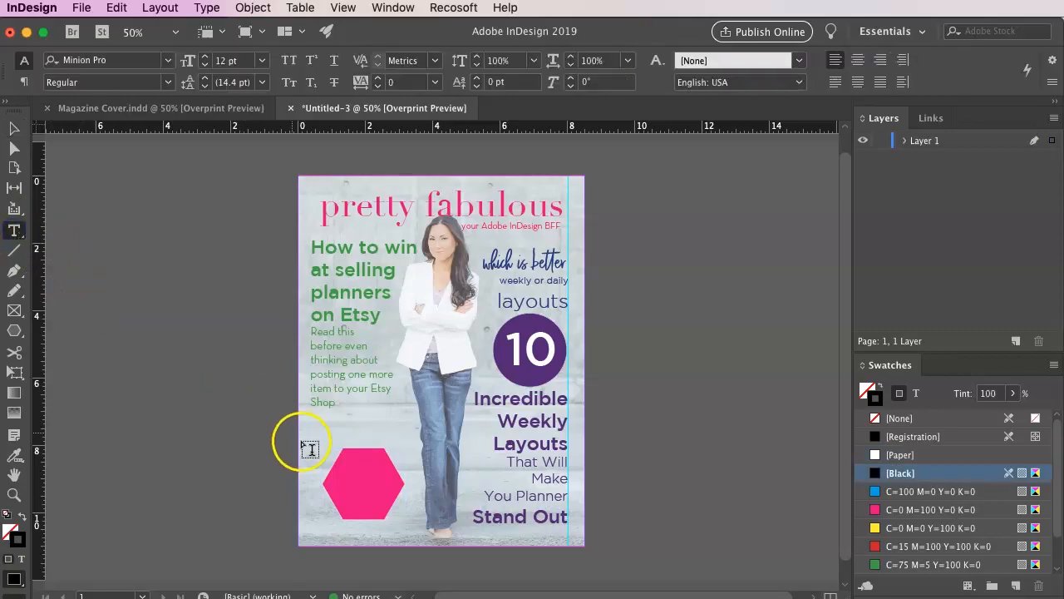
left_click_drag(298, 420, 406, 511)
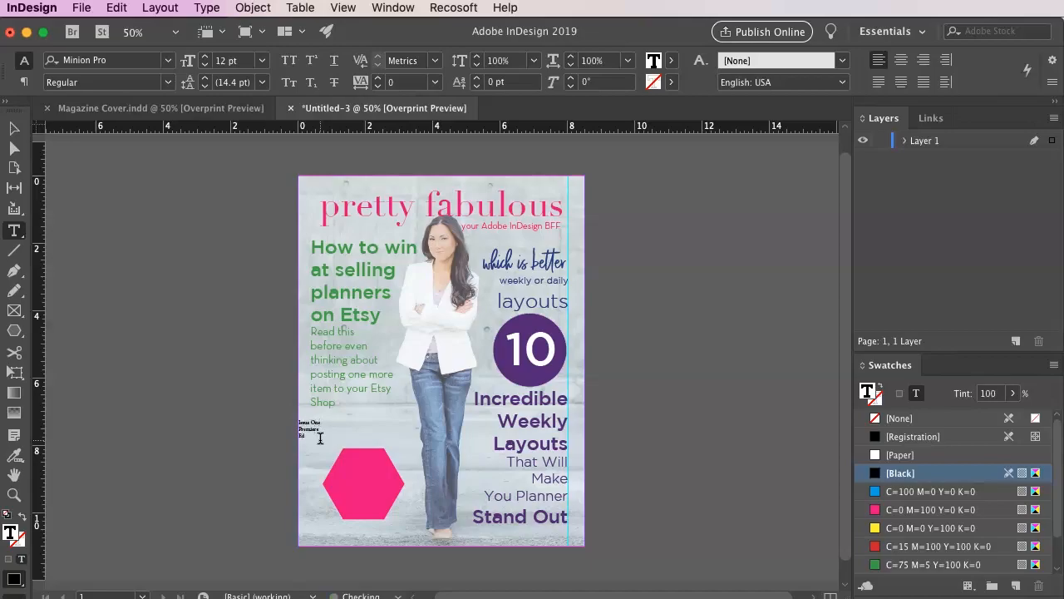
key("super+a")
left_click(900, 64)
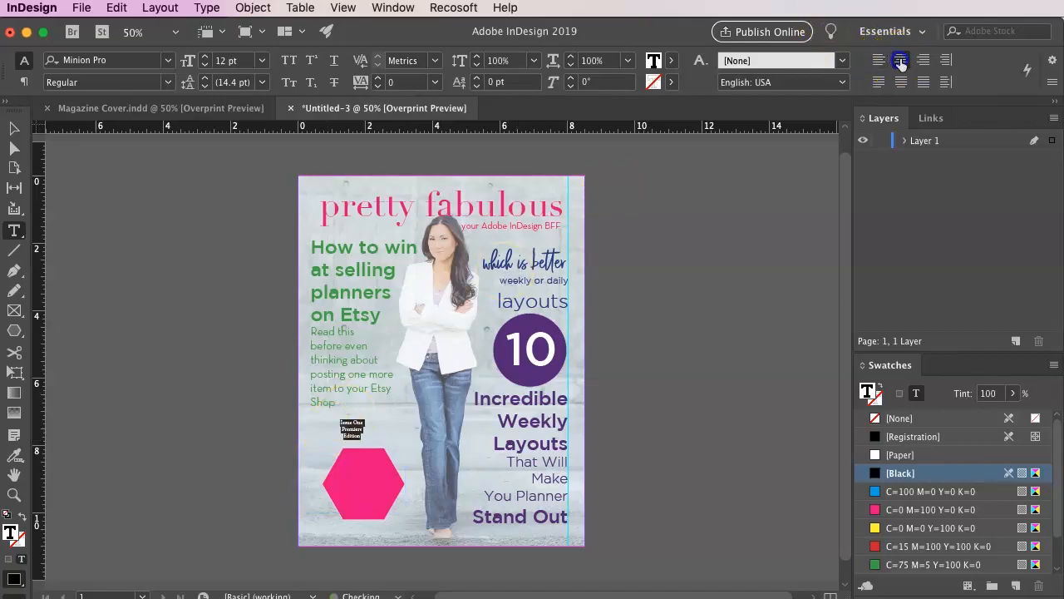
Step: Set the "Issue One Premiere Edition" text to Gotham Medium at 30 pt
left_click(169, 61)
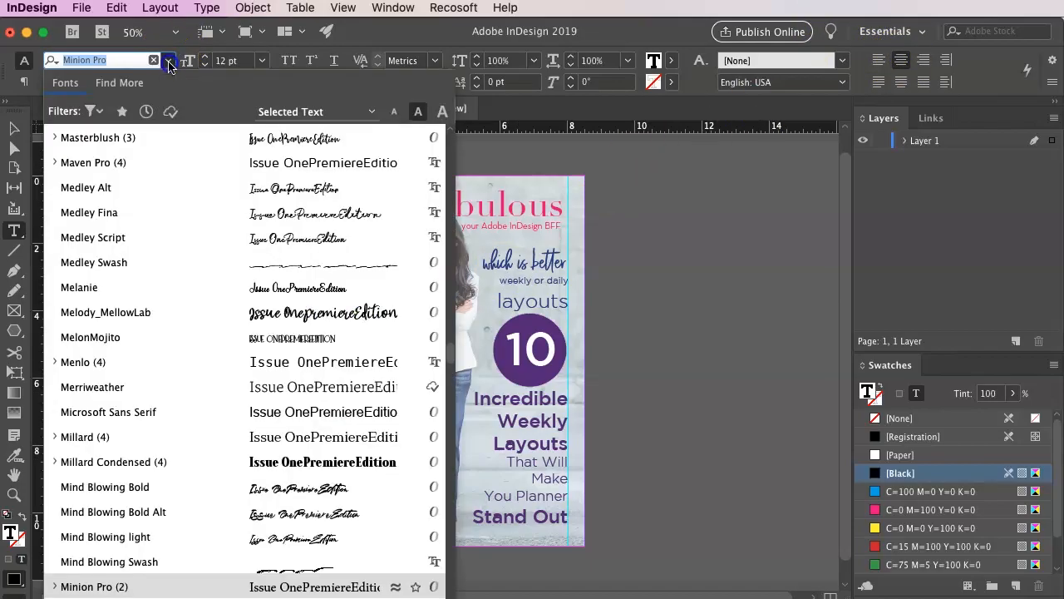
left_click_drag(449, 356, 441, 96)
left_click(191, 136)
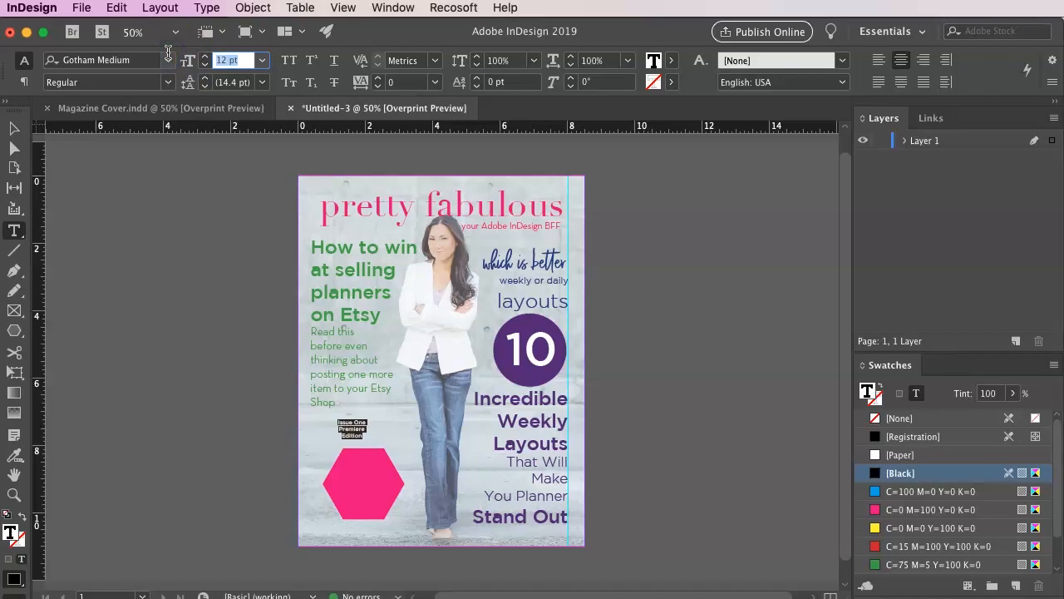
key("Return")
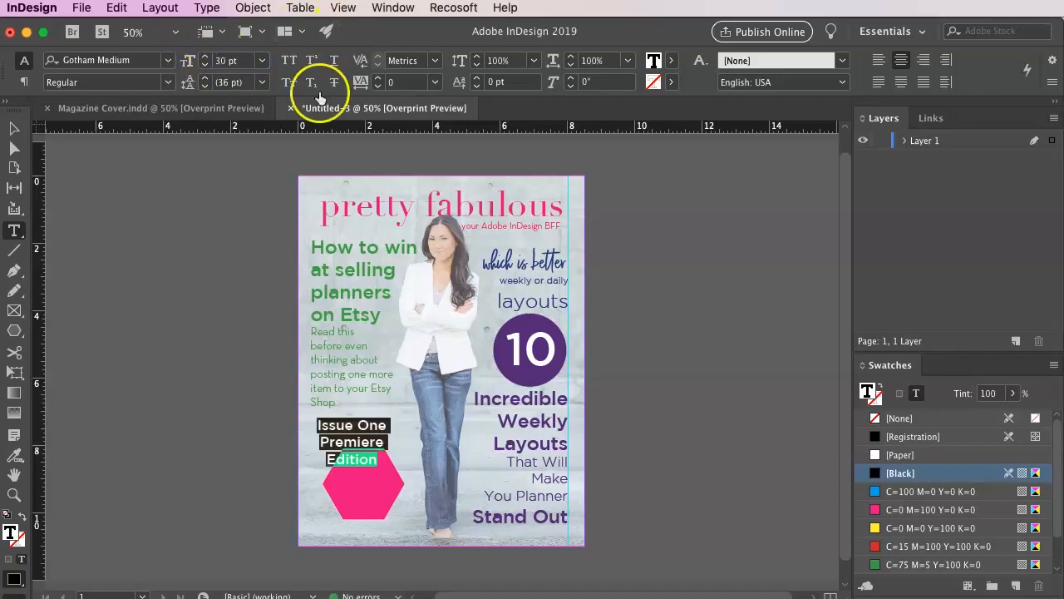
Step: Set the "Issue One" line of the badge text to Gotham Light at 28 pt
left_click_drag(319, 424, 389, 426)
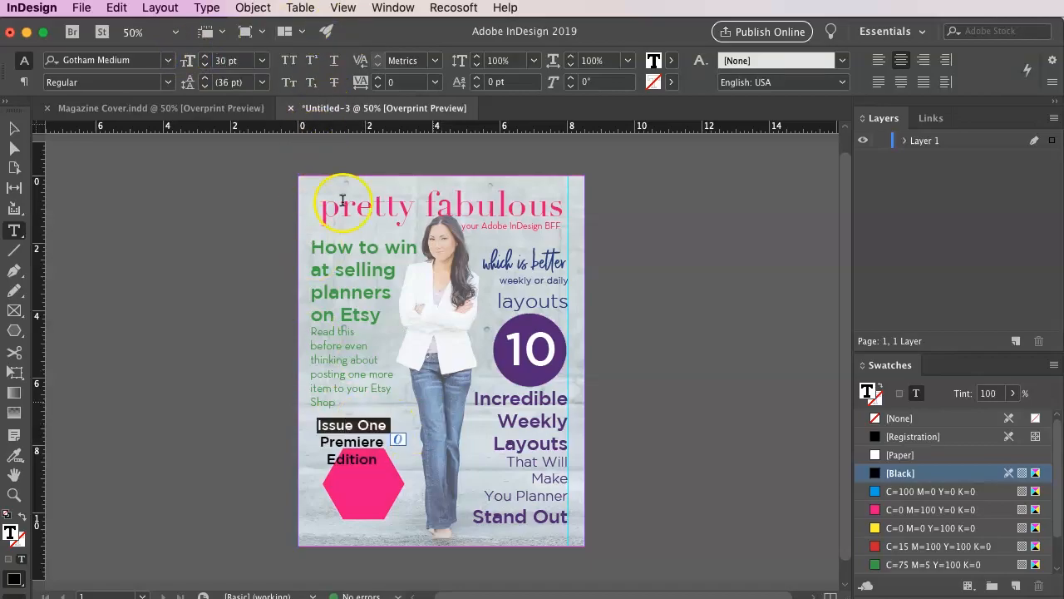
left_click(166, 61)
left_click(131, 162)
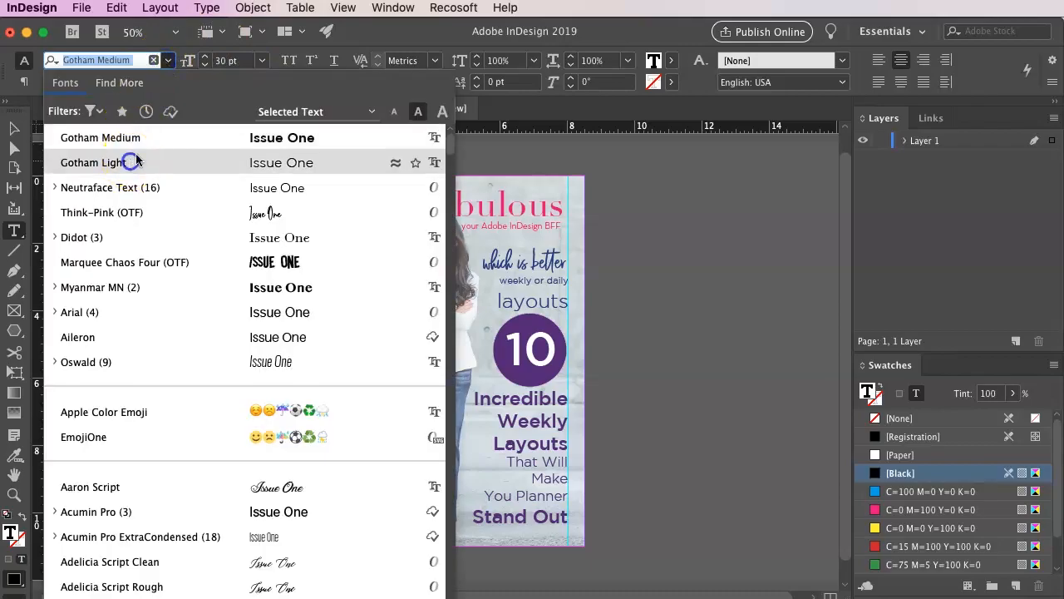
left_click_drag(252, 60, 150, 45)
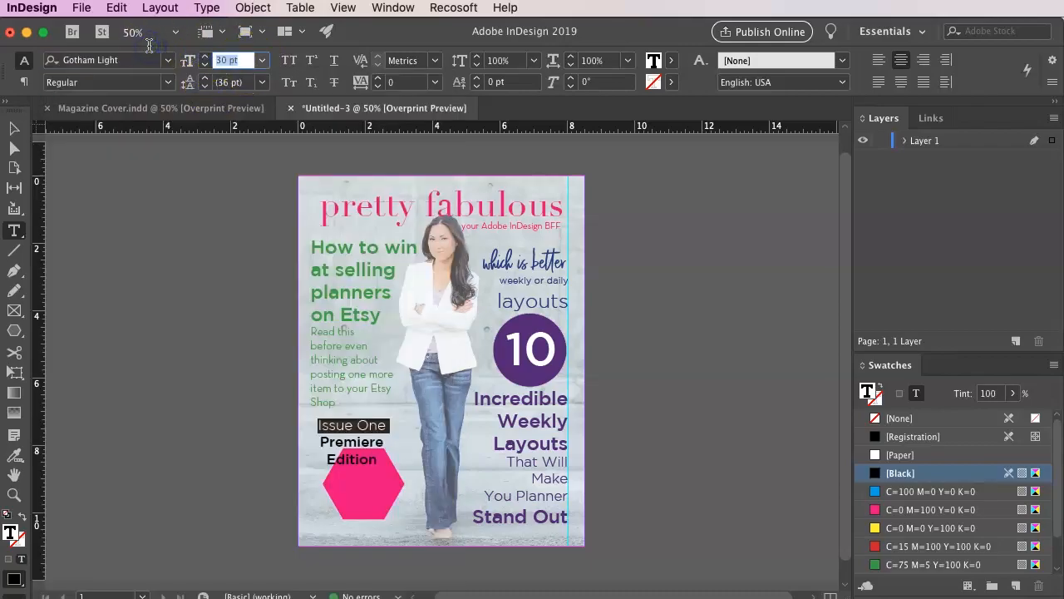
type("28")
key("Tab")
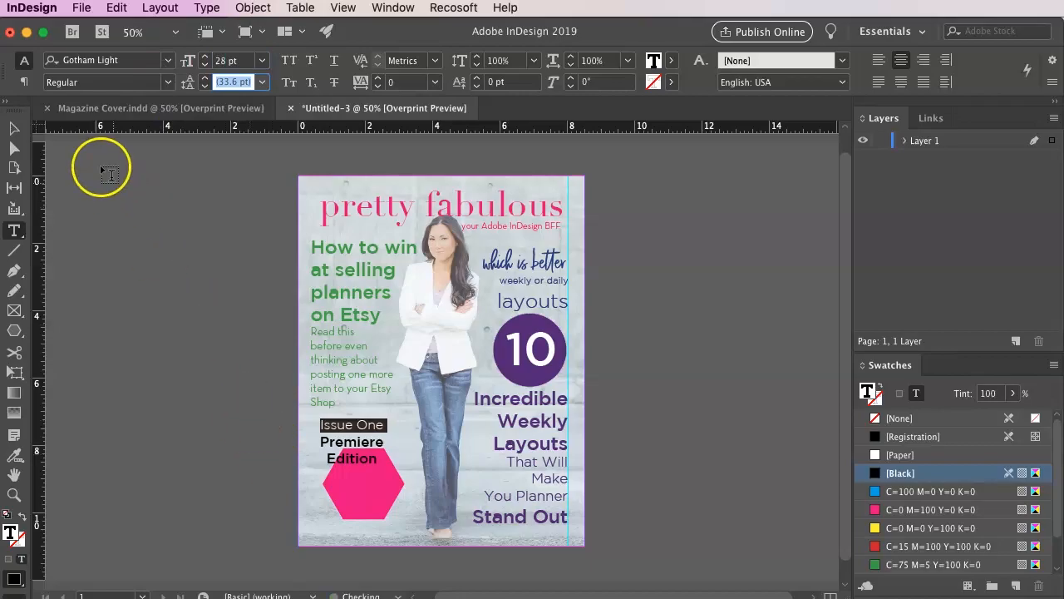
Step: Move the "Issue One Premiere Edition" text frame down onto the magenta hexagon, at about X 0.35 in, Y 8.58 in
left_click(16, 130)
left_click_drag(371, 450, 388, 506)
key("Down")
key("Down")
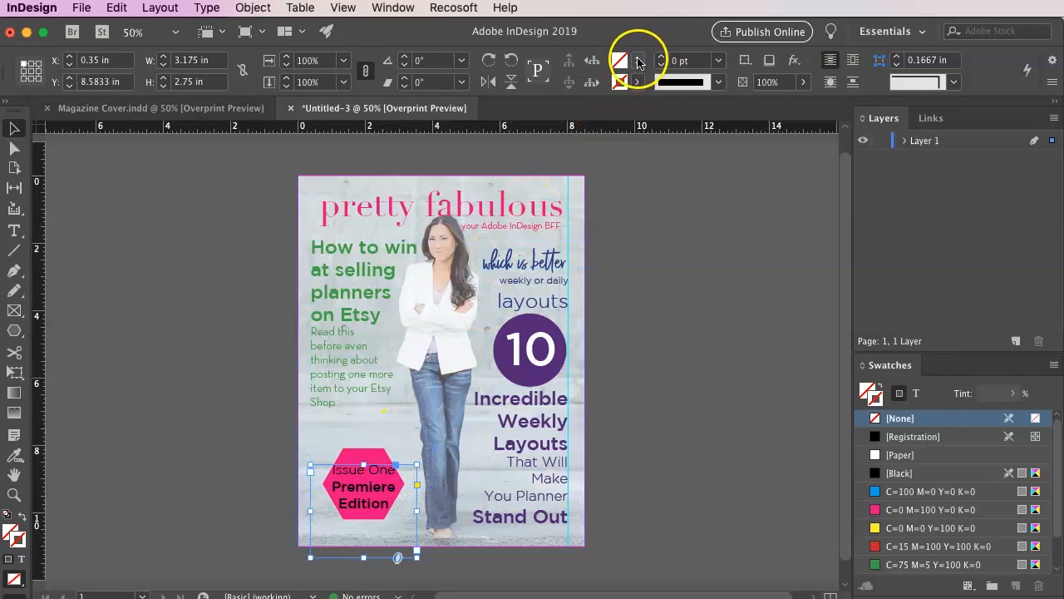
Step: Color all the text in the "Issue One Premiere Edition" frame with the [Paper] swatch
left_click(15, 231)
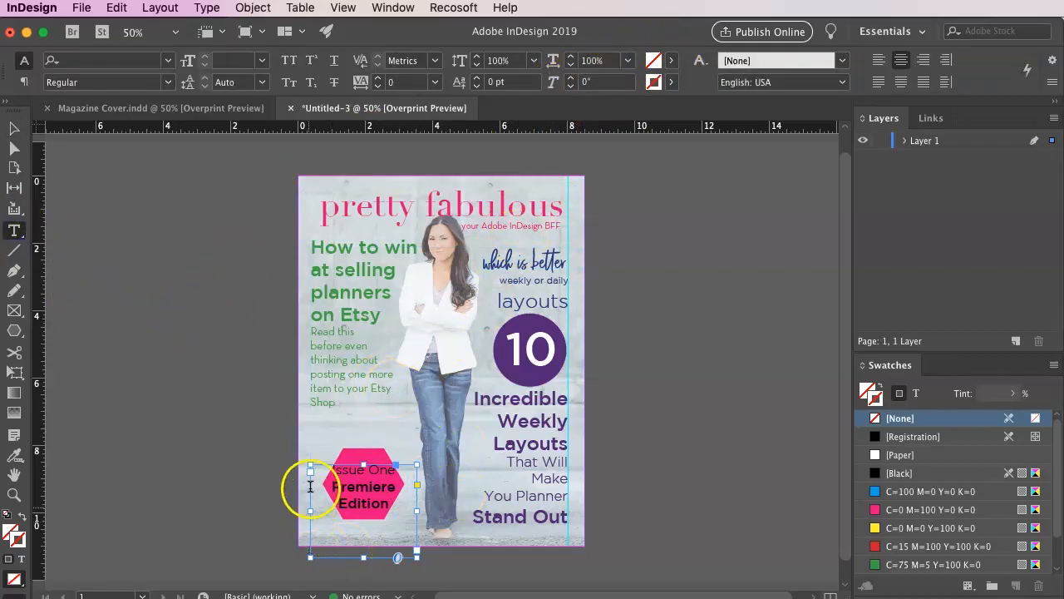
left_click(671, 60)
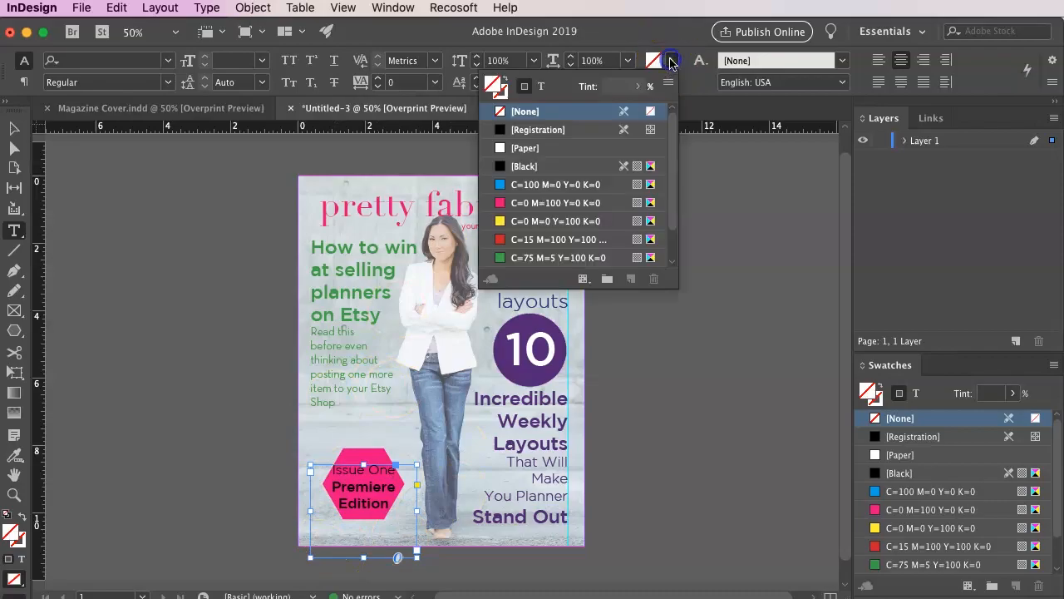
left_click(542, 88)
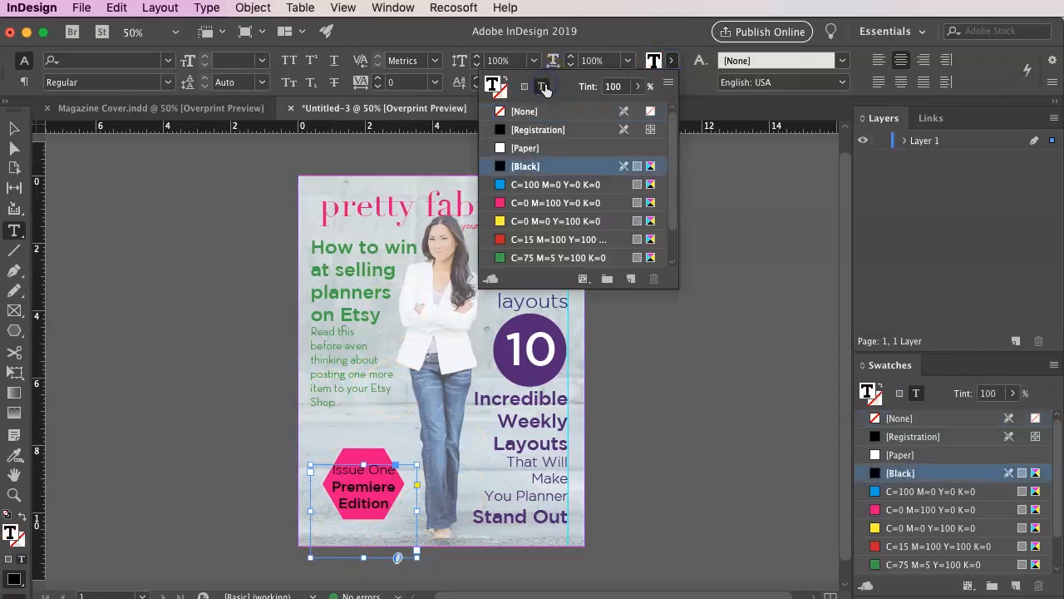
left_click(541, 148)
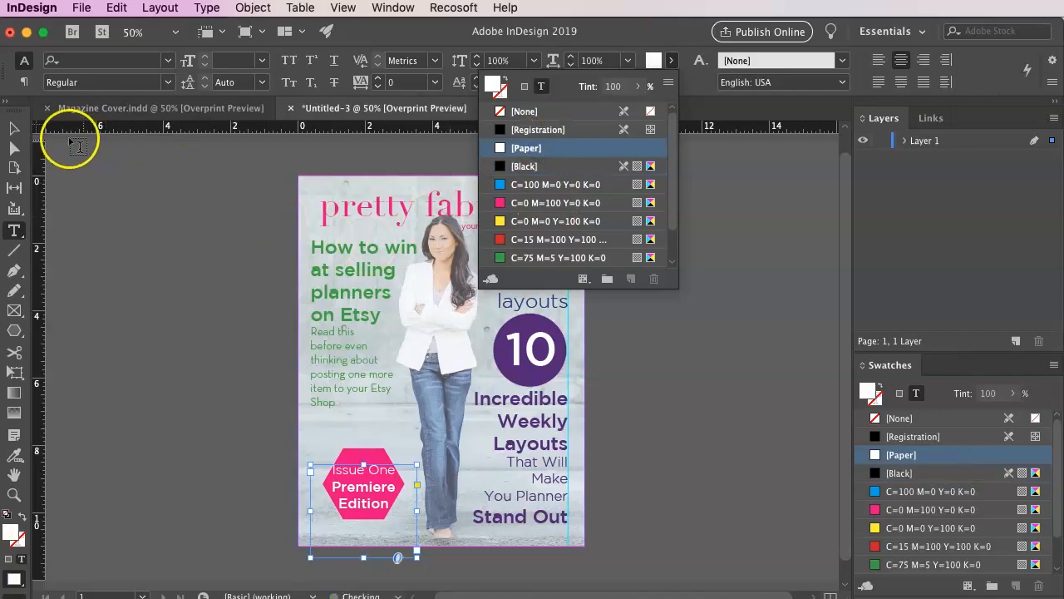
Step: Enlarge the magenta hexagon behind the badge text to about 2.94 x 2.53 in
left_click(14, 127)
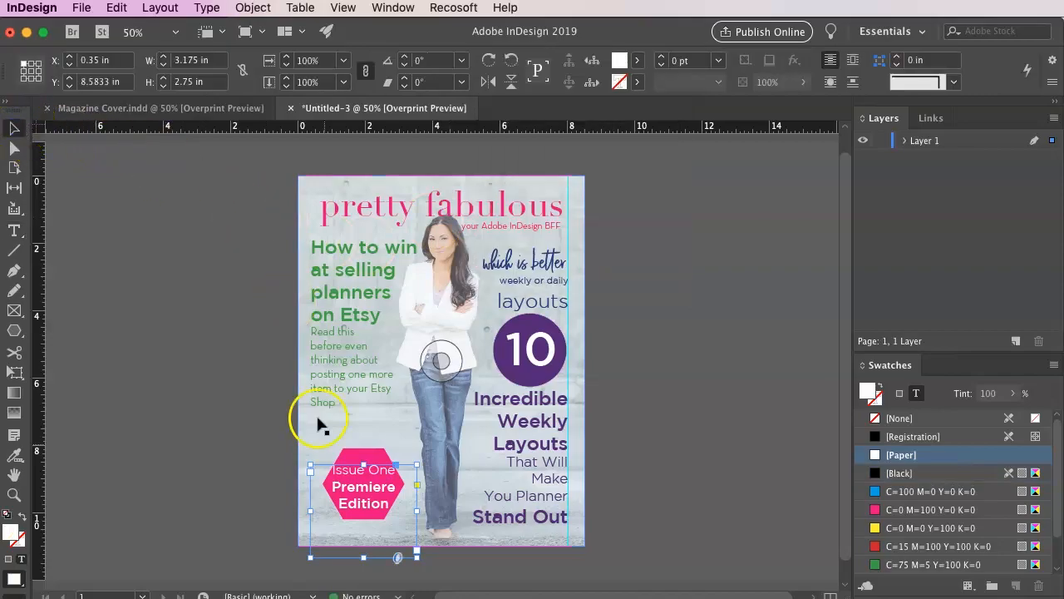
left_click(376, 460)
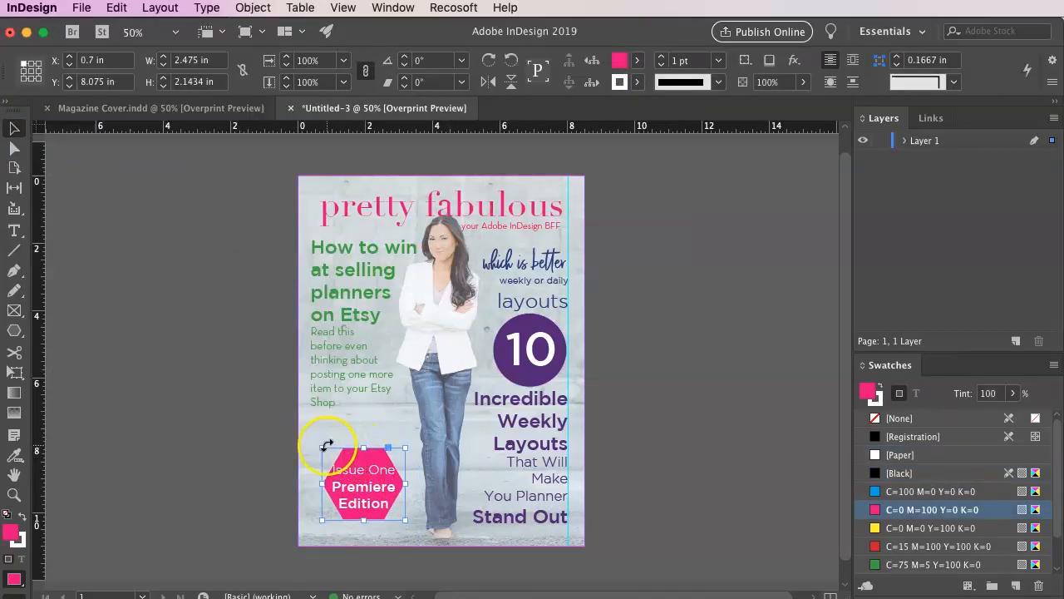
left_click_drag(322, 447, 355, 445)
left_click(238, 397)
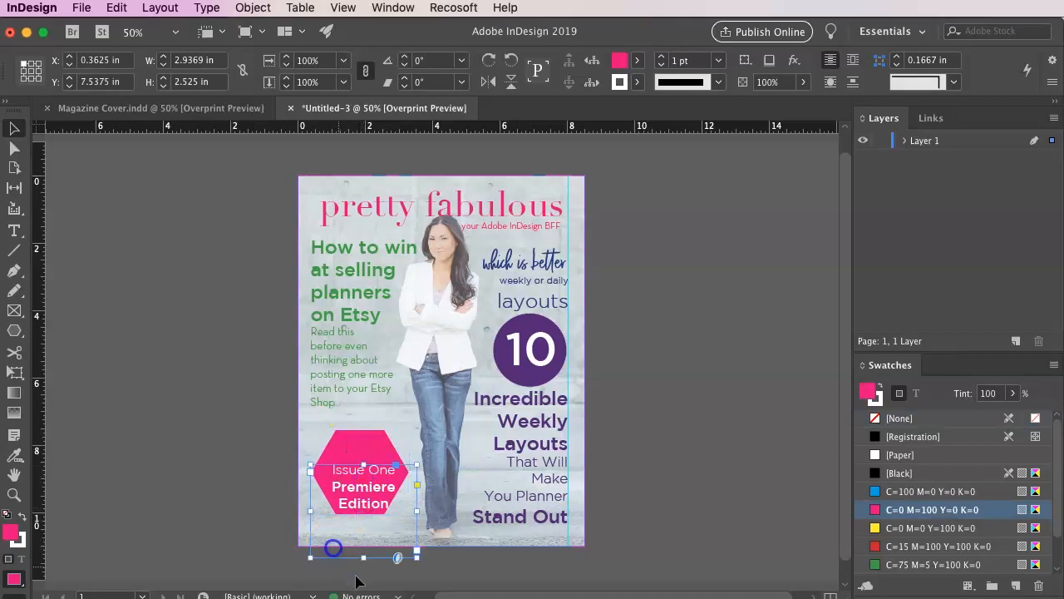
Step: Move the "Issue One Premiere Edition" text frame up and slightly left to center its text in the enlarged hexagon
left_click(372, 541)
left_click_drag(372, 541, 372, 531)
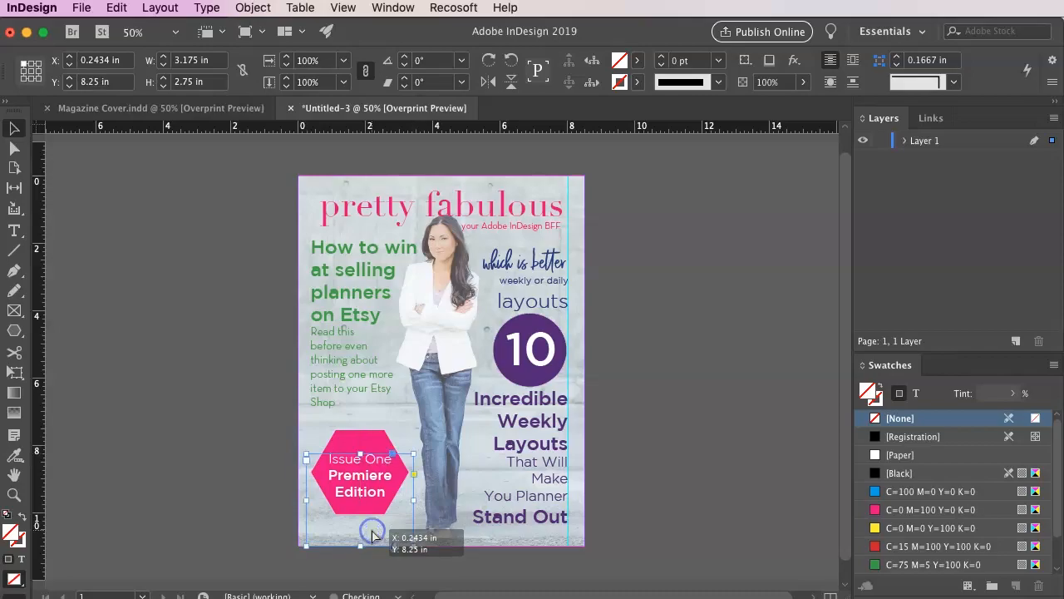
left_click(205, 423)
Step: Narrow the hexagon to about 2.84 in wide and nudge it slightly right to center it around the badge text
left_click(366, 447)
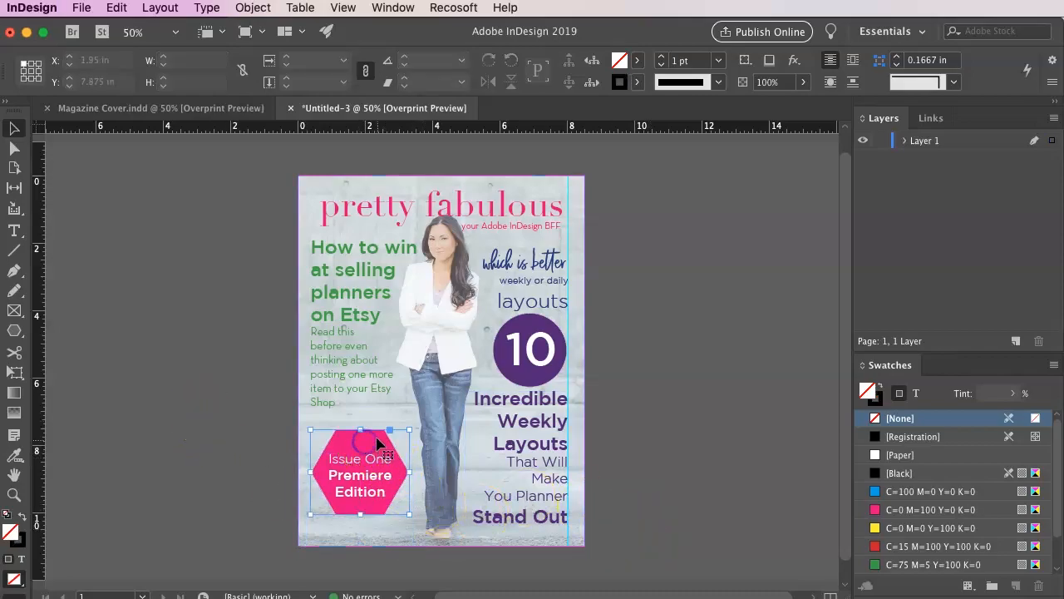
left_click_drag(404, 434, 405, 434)
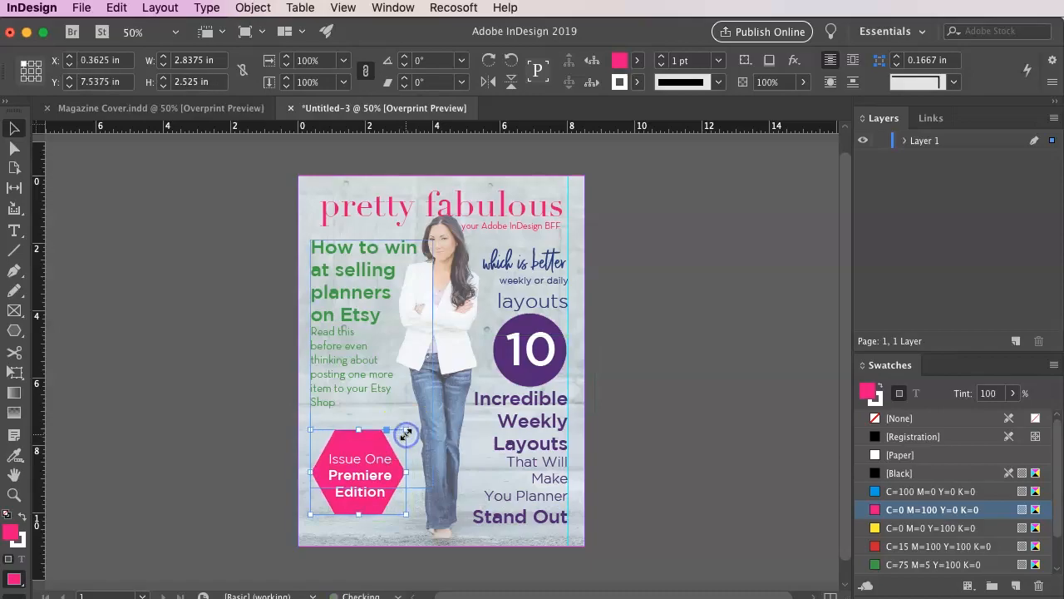
key("Right")
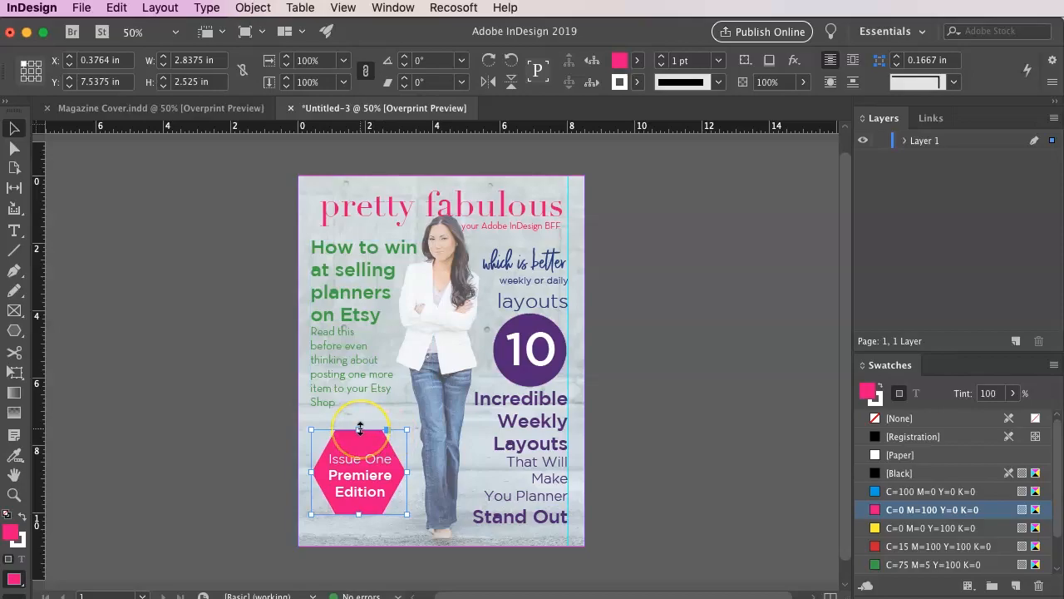
left_click(283, 507)
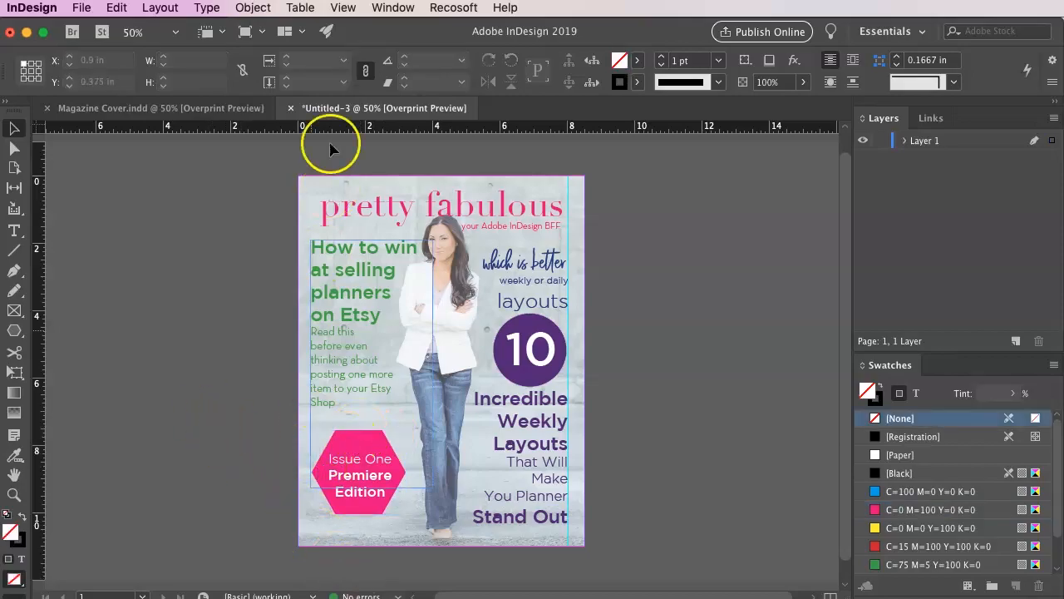
Step: Compare the finished cover with the reference layout in Magazine Cover.indd and return to the Untitled-3 document
left_click(179, 111)
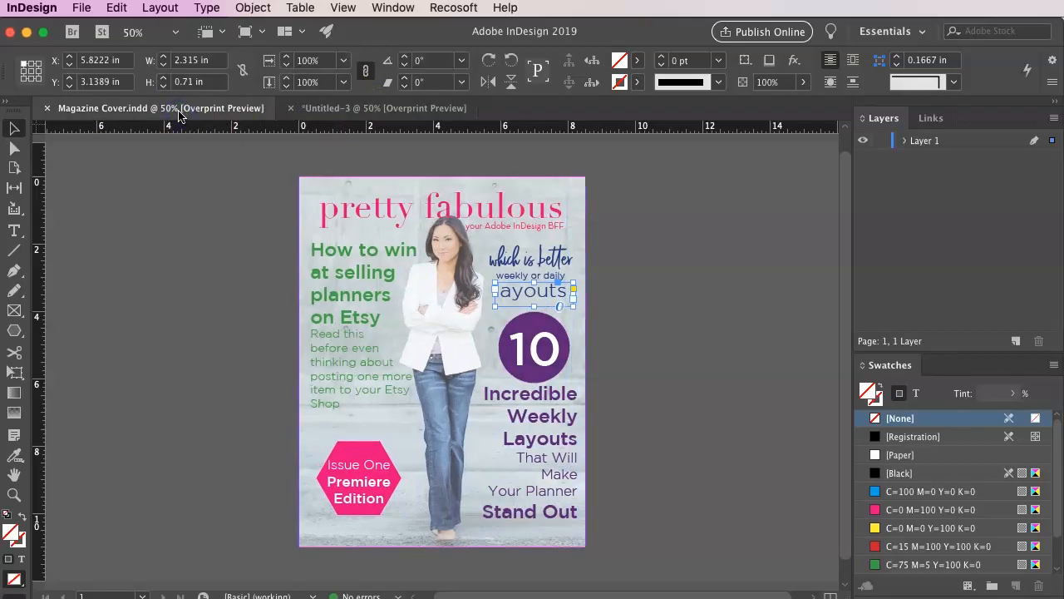
left_click(386, 108)
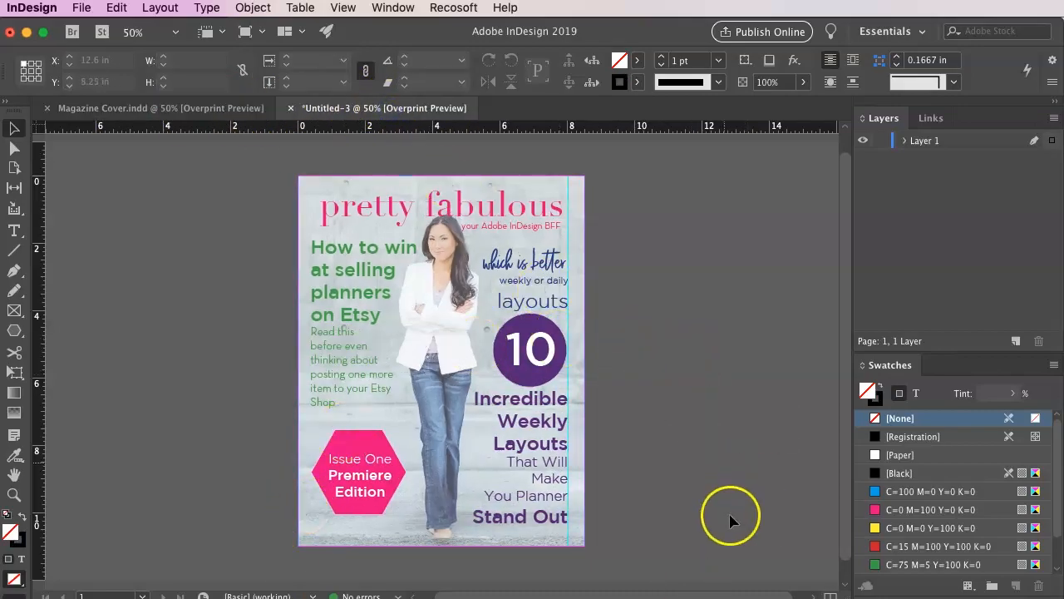